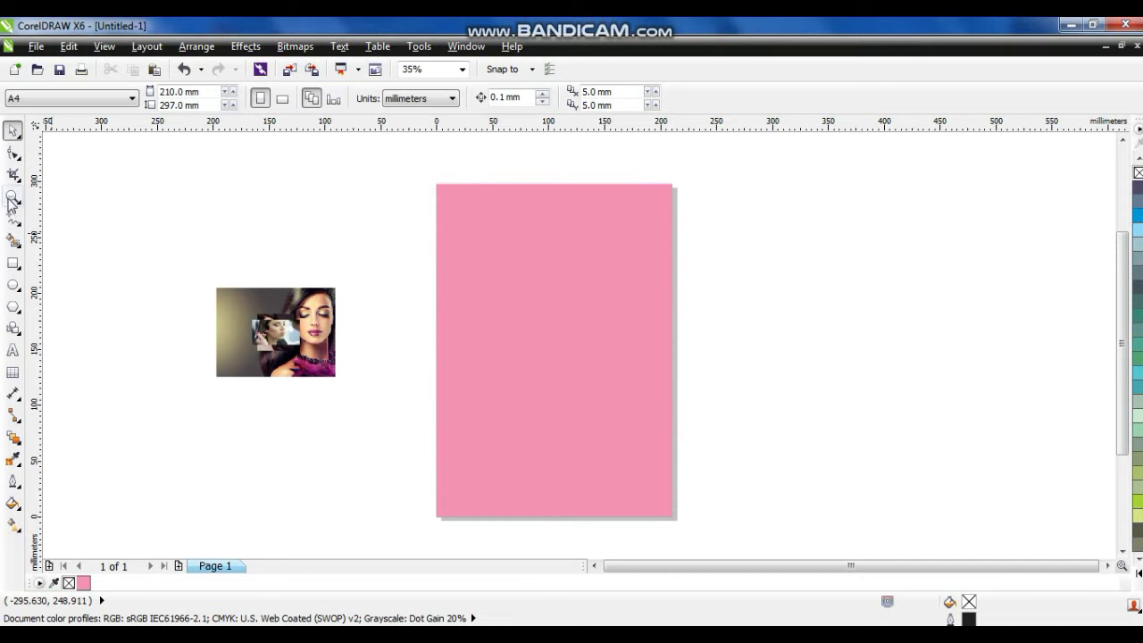
Zoom in on the pink page and draw a circle about 85 mm across at its upper right.
{"action": "left_click_drag", "start_coordinate": [414, 171], "coordinate": [722, 439]}
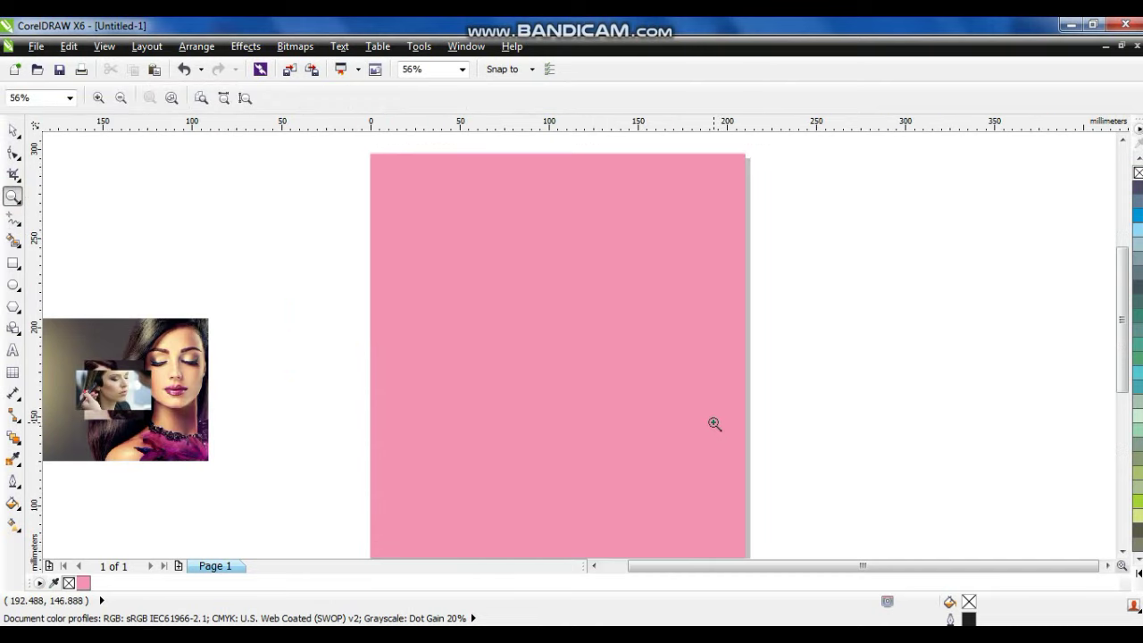
{"action": "left_click", "coordinate": [12, 284]}
{"action": "mouse_move", "coordinate": [562, 236]}
{"action": "left_mouse_down"}
{"action": "mouse_move", "coordinate": [604, 277]}
{"action": "mouse_move", "coordinate": [653, 387]}
{"action": "left_mouse_up"}
Zoom in around the circle and make a smaller concentric copy inside it.
{"action": "left_click", "coordinate": [13, 131]}
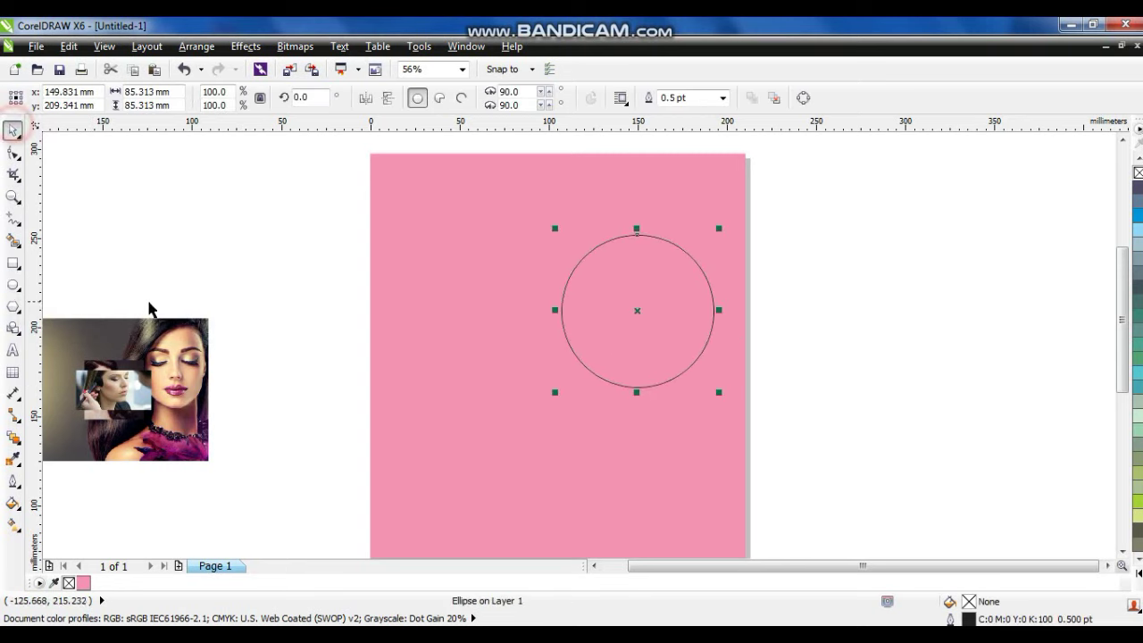
{"action": "left_click", "coordinate": [12, 197]}
{"action": "left_click_drag", "start_coordinate": [515, 211], "coordinate": [761, 429]}
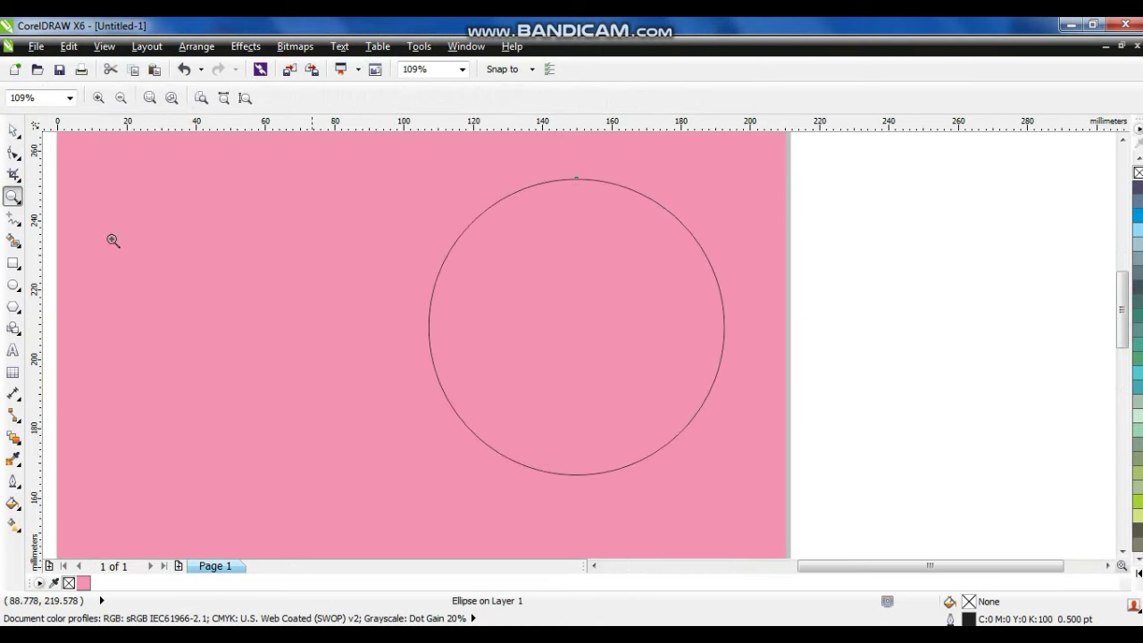
{"action": "left_click", "coordinate": [12, 133]}
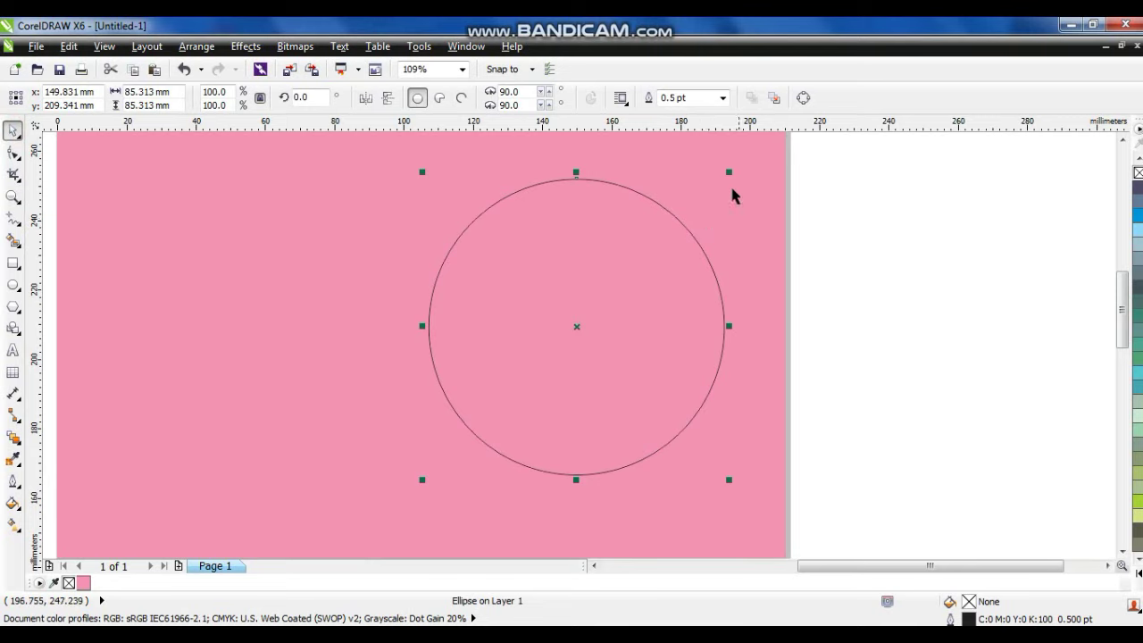
{"action": "left_click_drag", "start_coordinate": [730, 173], "coordinate": [723, 188]}
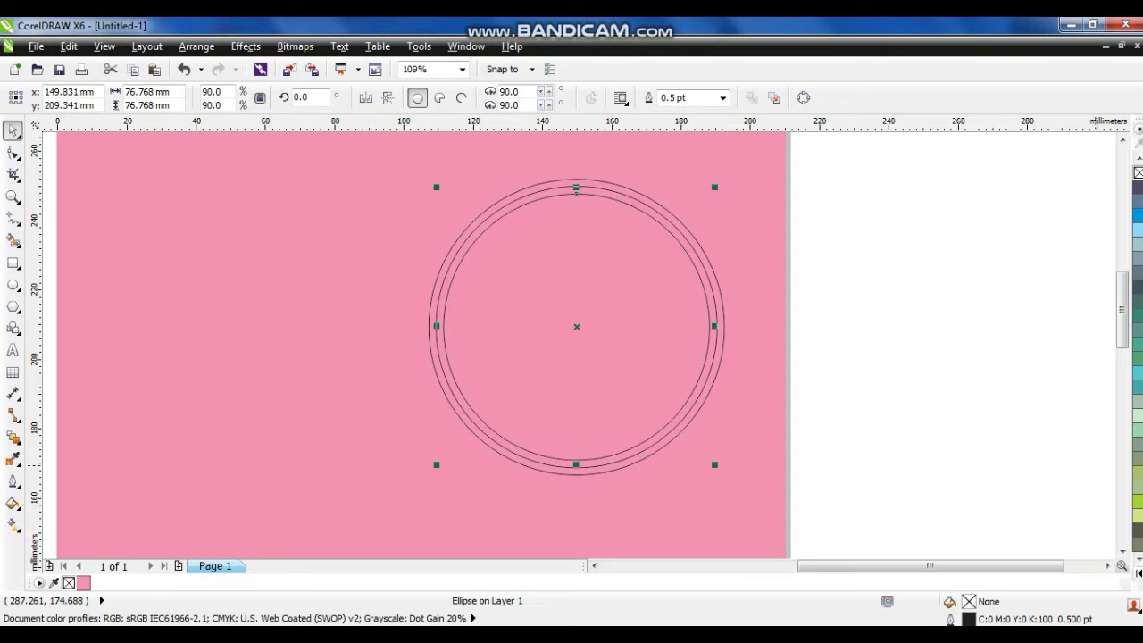
Fill the inner circle black, the middle circle magenta and the outer circle purple, then fit the page in view.
{"action": "left_click", "coordinate": [1136, 573]}
{"action": "left_click", "coordinate": [1135, 170]}
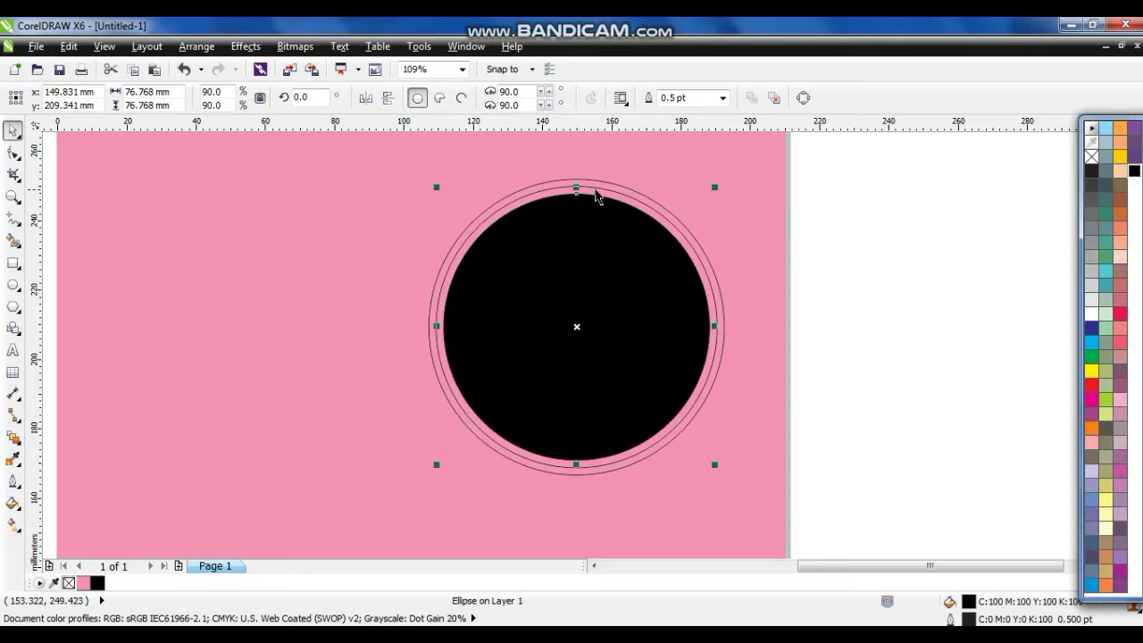
{"action": "left_click", "coordinate": [598, 184]}
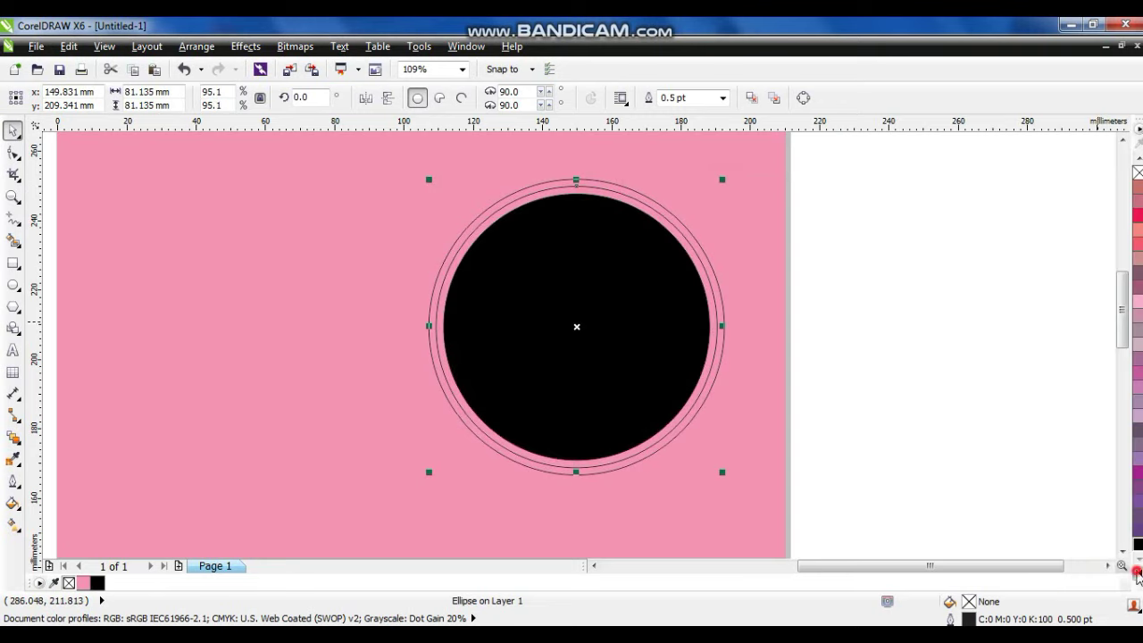
{"action": "left_click", "coordinate": [1136, 573]}
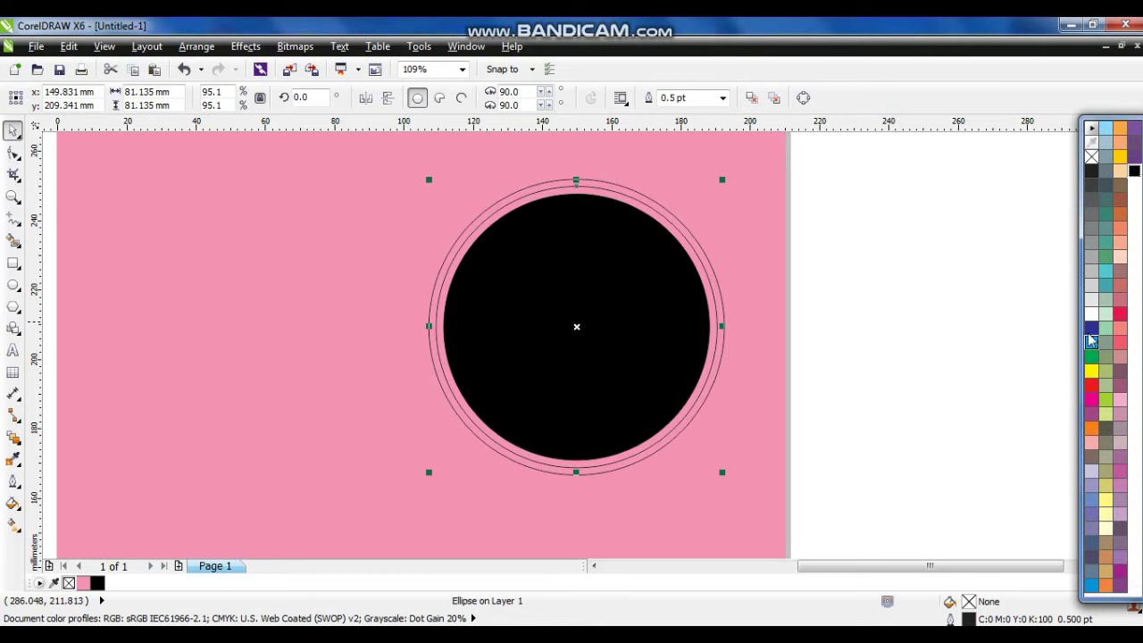
{"action": "left_click", "coordinate": [1091, 400]}
{"action": "left_click", "coordinate": [683, 229]}
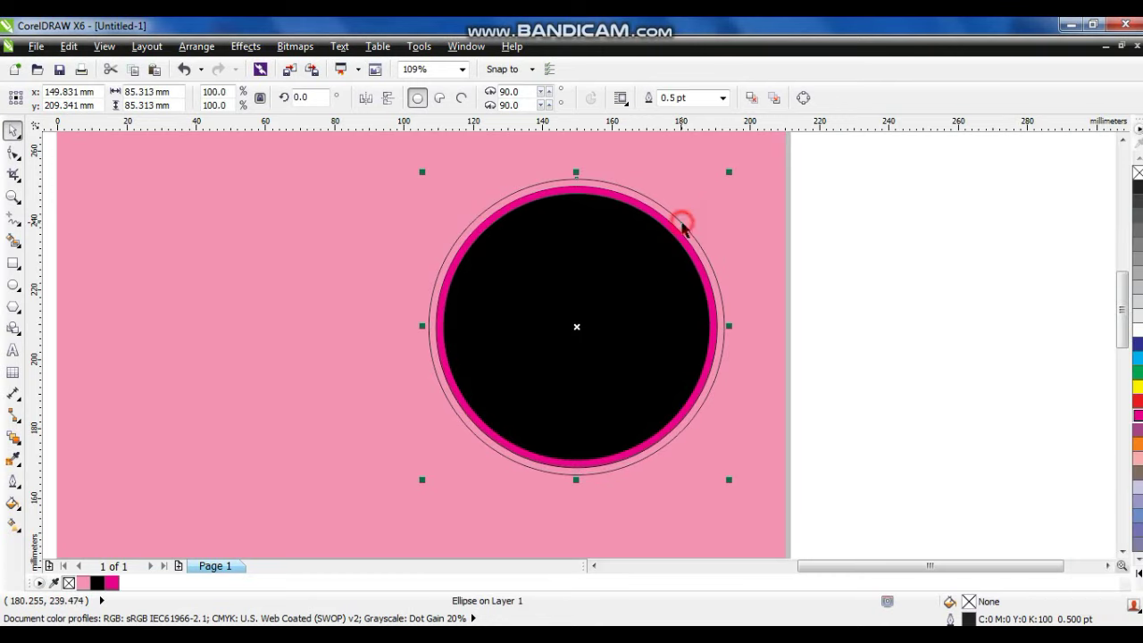
{"action": "left_click", "coordinate": [1137, 577]}
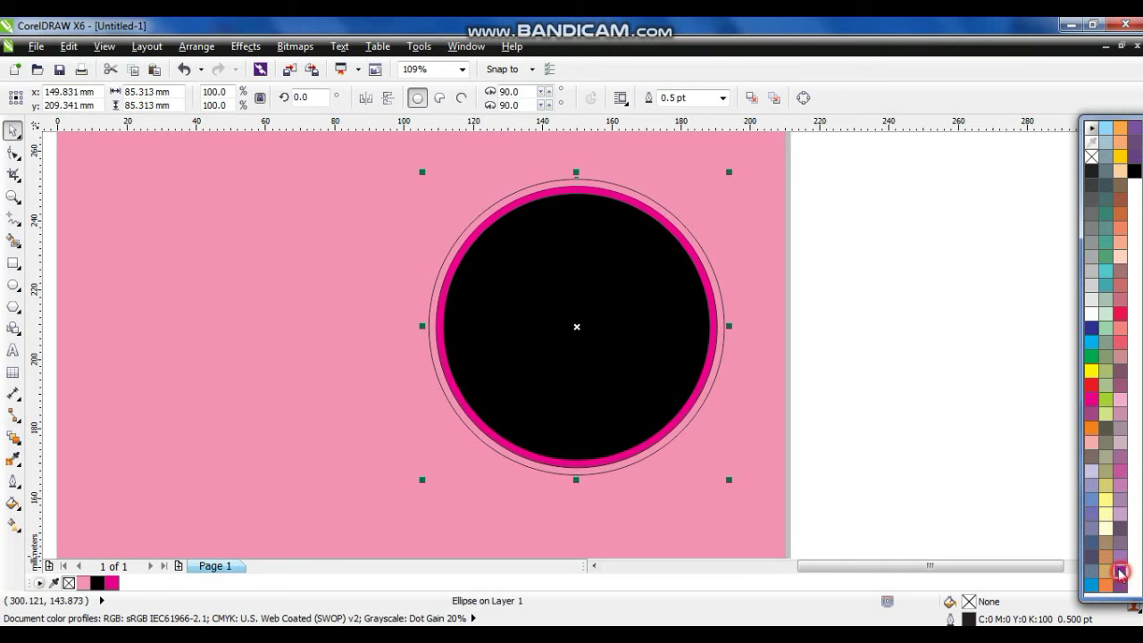
{"action": "left_click", "coordinate": [1120, 570]}
{"action": "left_click", "coordinate": [902, 321]}
{"action": "left_click", "coordinate": [737, 441]}
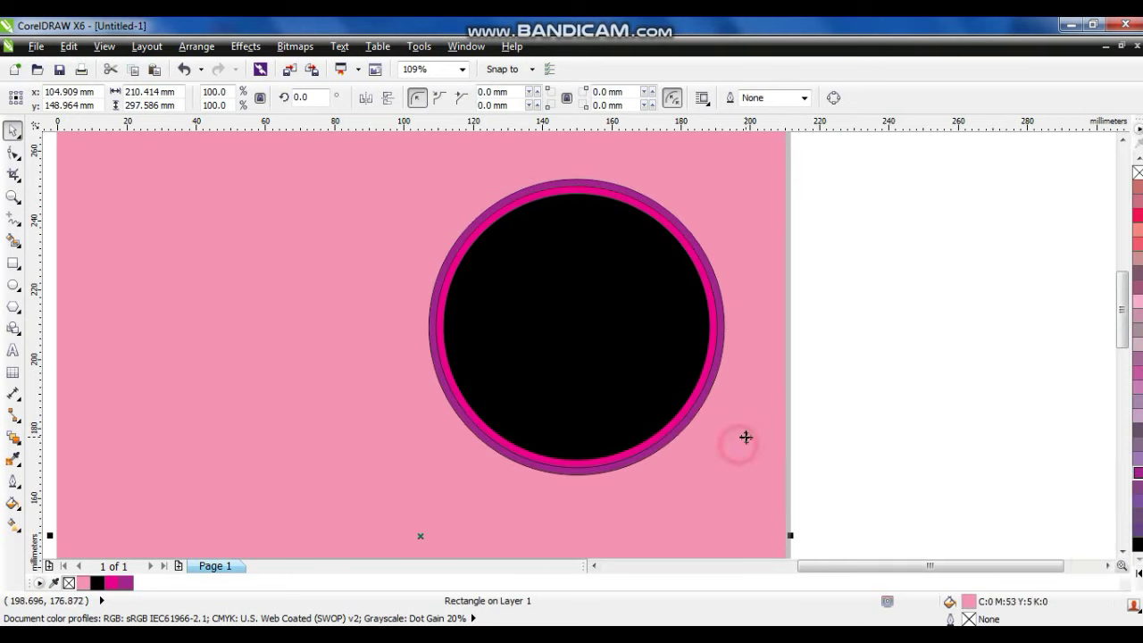
{"action": "key", "text": "shift+F4"}
{"action": "left_click", "coordinate": [808, 347]}
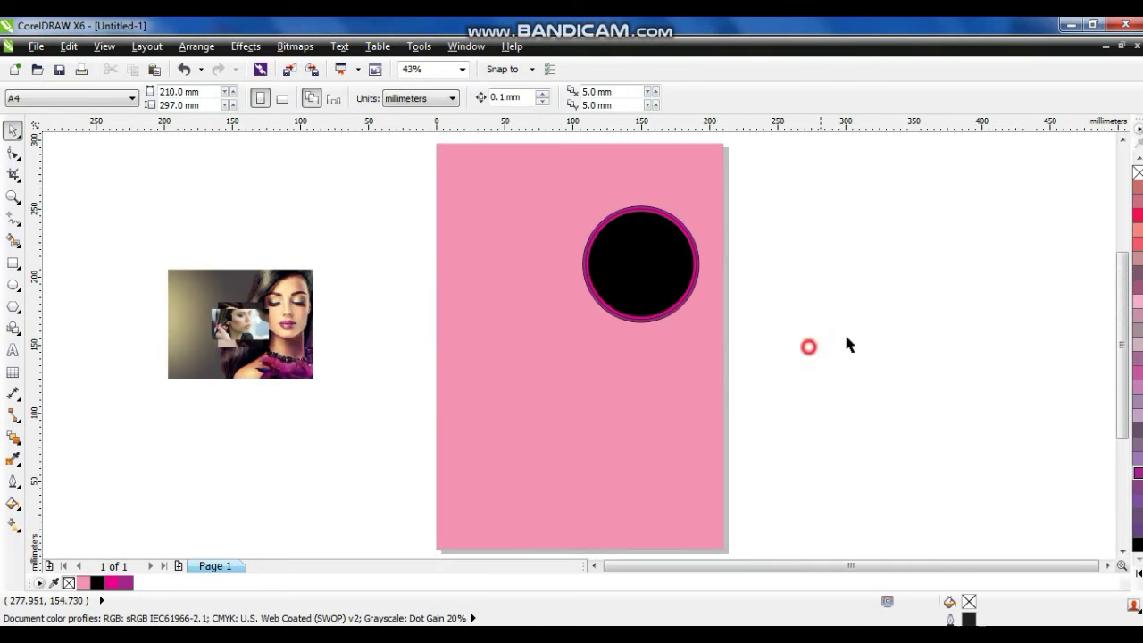
Draw a closed freehand polygon across the page top, dipping into the circle.
{"action": "left_click", "coordinate": [8, 198]}
{"action": "left_click_drag", "start_coordinate": [411, 138], "coordinate": [865, 411]}
{"action": "left_click", "coordinate": [7, 218]}
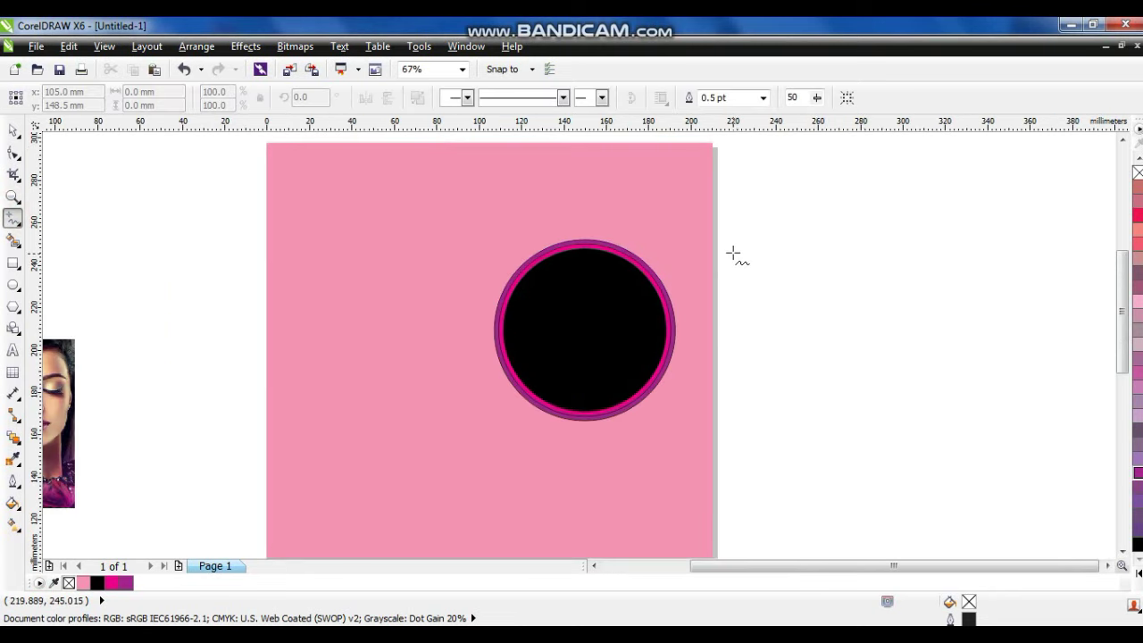
{"action": "left_click", "coordinate": [723, 198]}
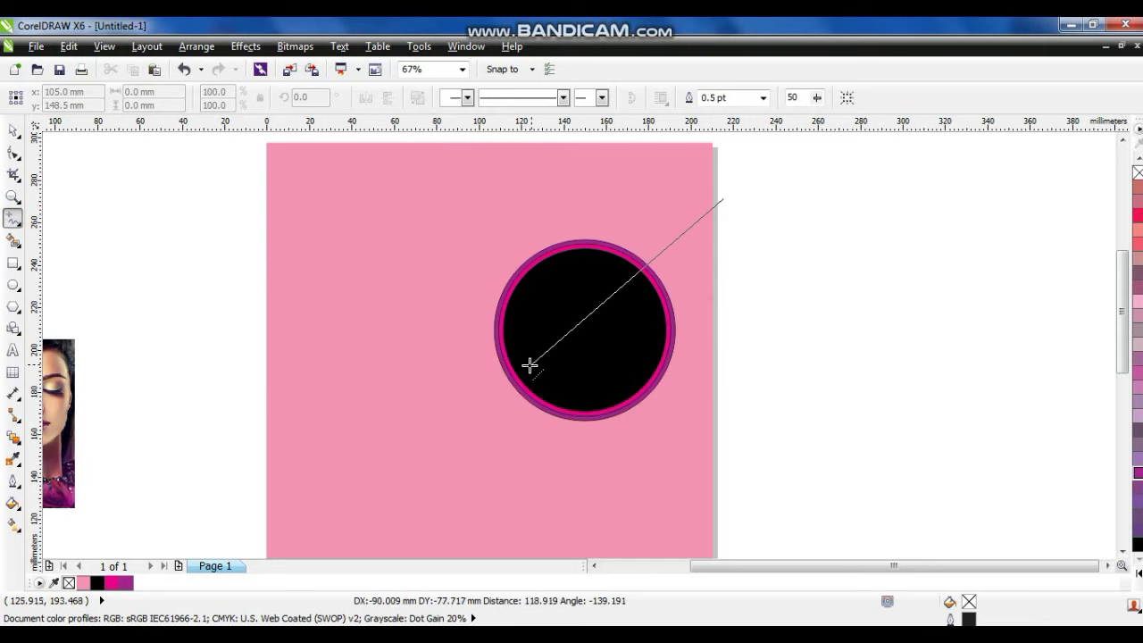
{"action": "left_click", "coordinate": [527, 366]}
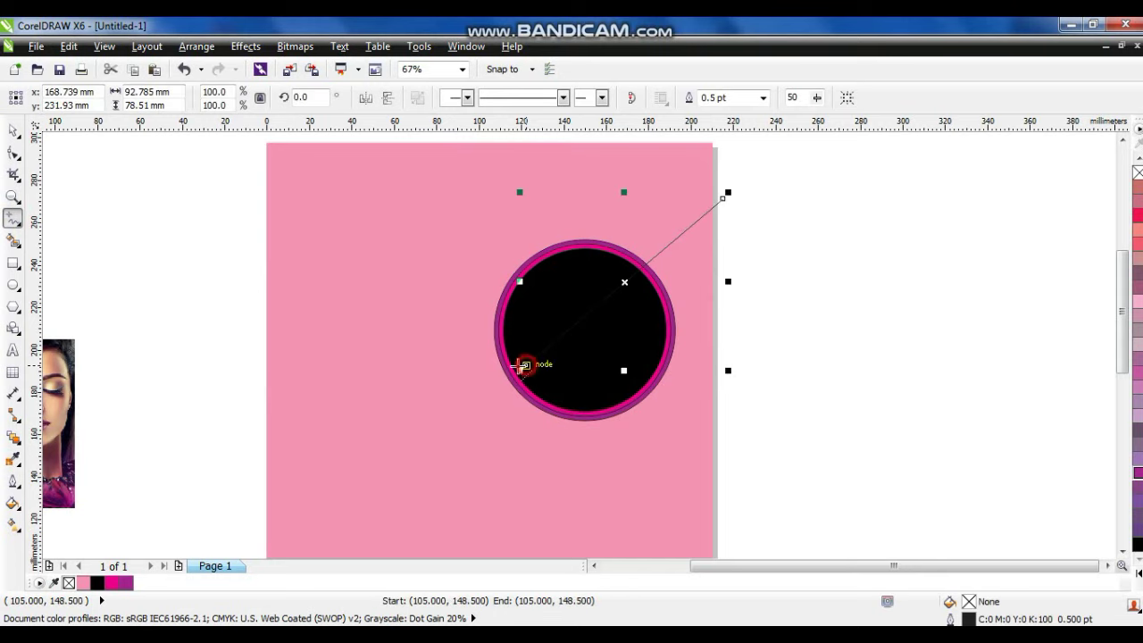
{"action": "left_click", "coordinate": [249, 368]}
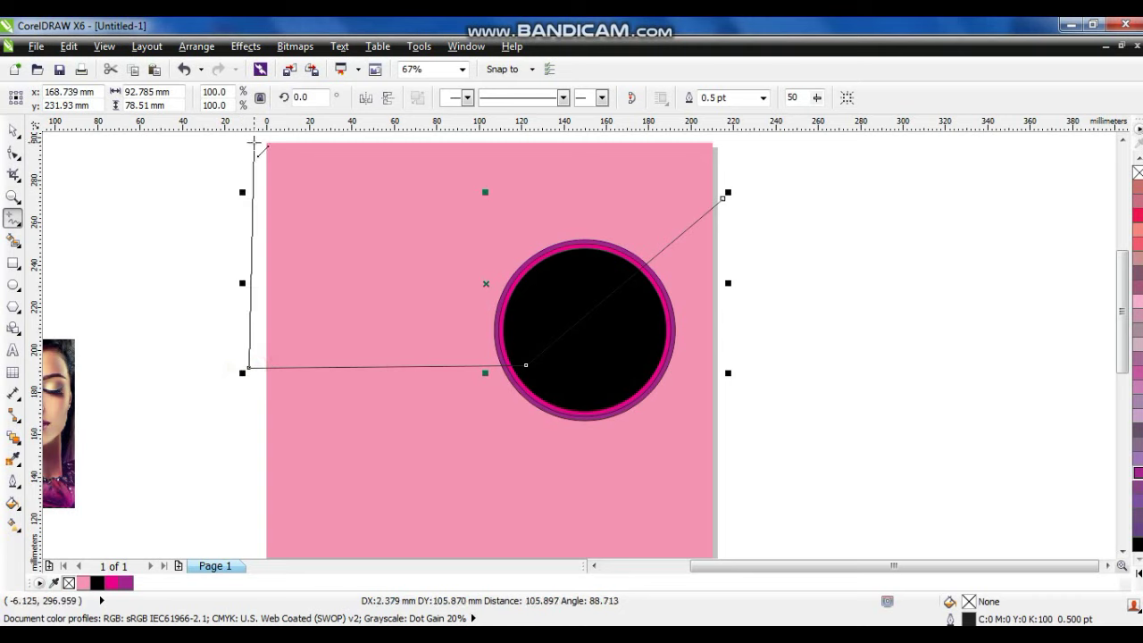
{"action": "left_click", "coordinate": [257, 161]}
{"action": "left_click", "coordinate": [742, 161]}
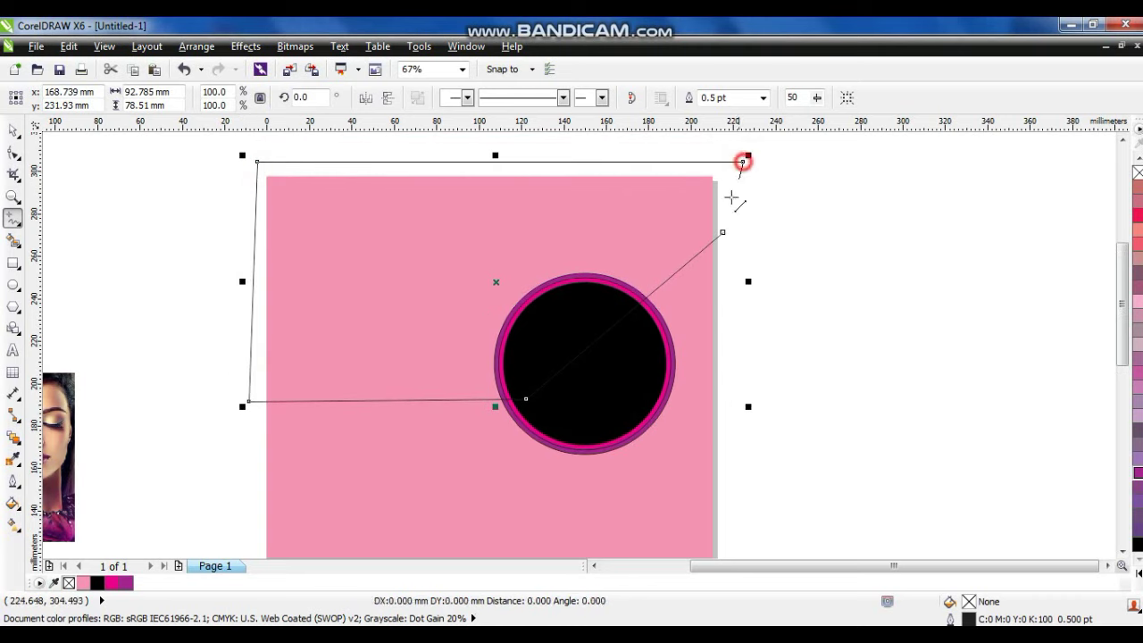
{"action": "left_click", "coordinate": [722, 232]}
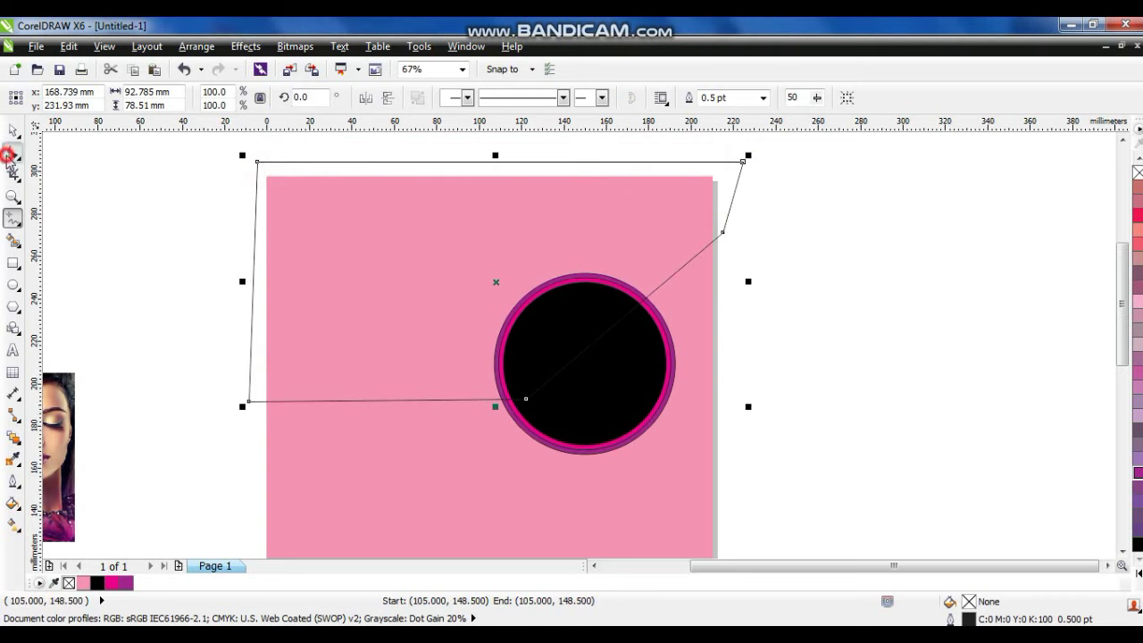
Convert the polygon's segments to curves and bend its lower edge into waves around the circle.
{"action": "left_click", "coordinate": [13, 153]}
{"action": "left_click_drag", "start_coordinate": [208, 148], "coordinate": [818, 466]}
{"action": "left_click", "coordinate": [232, 100]}
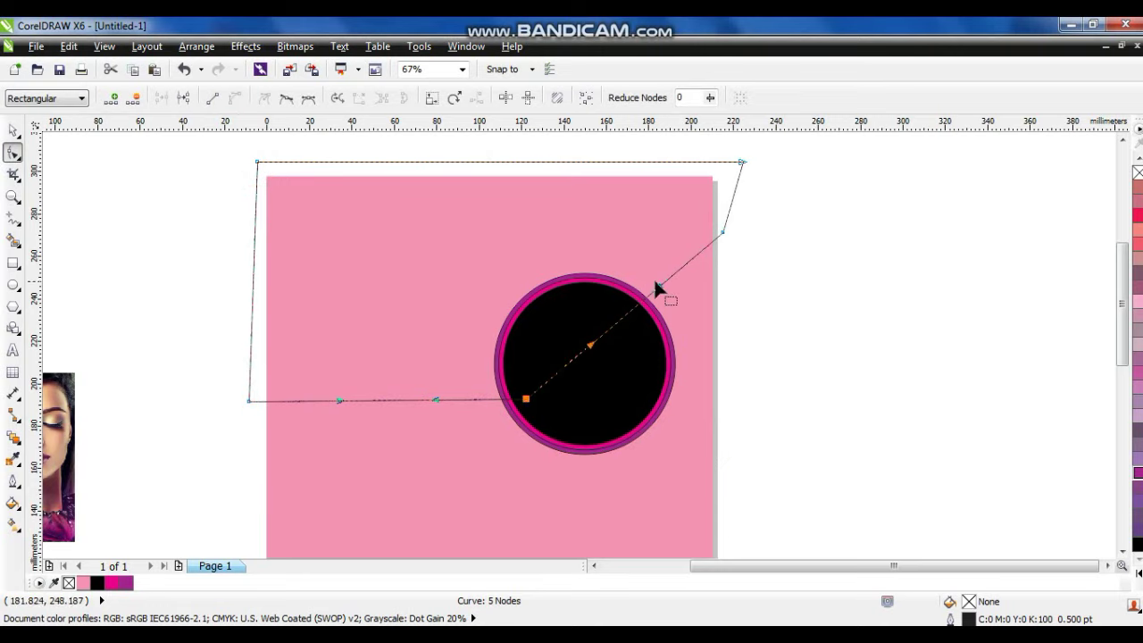
{"action": "left_click_drag", "start_coordinate": [657, 280], "coordinate": [588, 216]}
{"action": "left_click_drag", "start_coordinate": [590, 345], "coordinate": [693, 396]}
{"action": "left_click_drag", "start_coordinate": [436, 398], "coordinate": [403, 301]}
{"action": "left_click_drag", "start_coordinate": [339, 398], "coordinate": [383, 475]}
{"action": "left_click", "coordinate": [12, 130]}
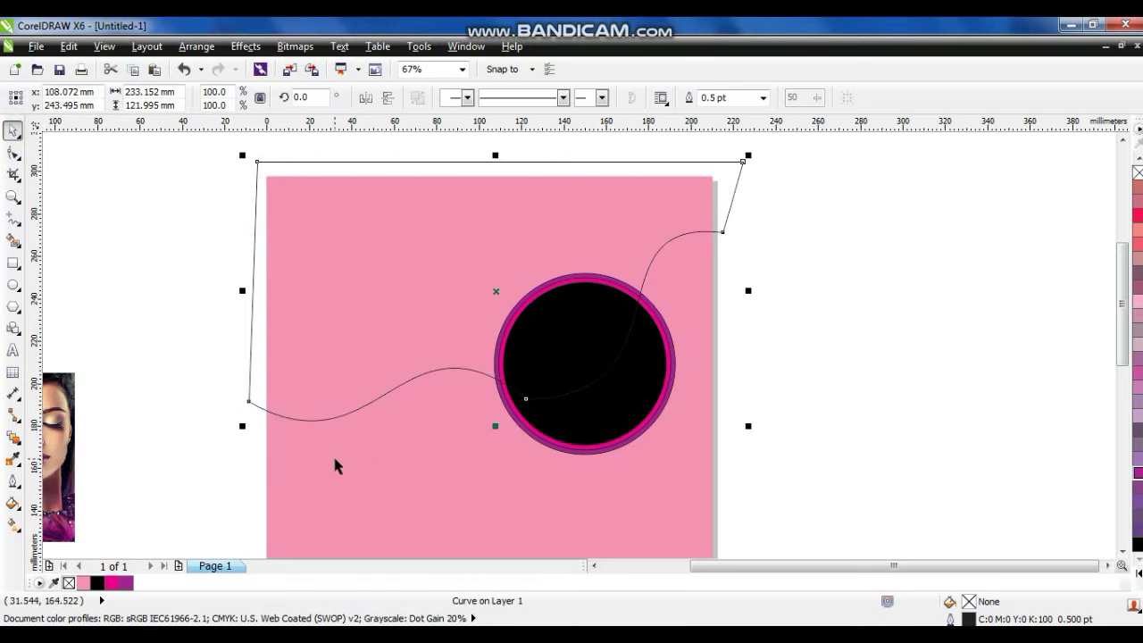
Give the wavy shape a linear black-to-purple gradient and send it behind the circle.
{"action": "left_click", "coordinate": [98, 583]}
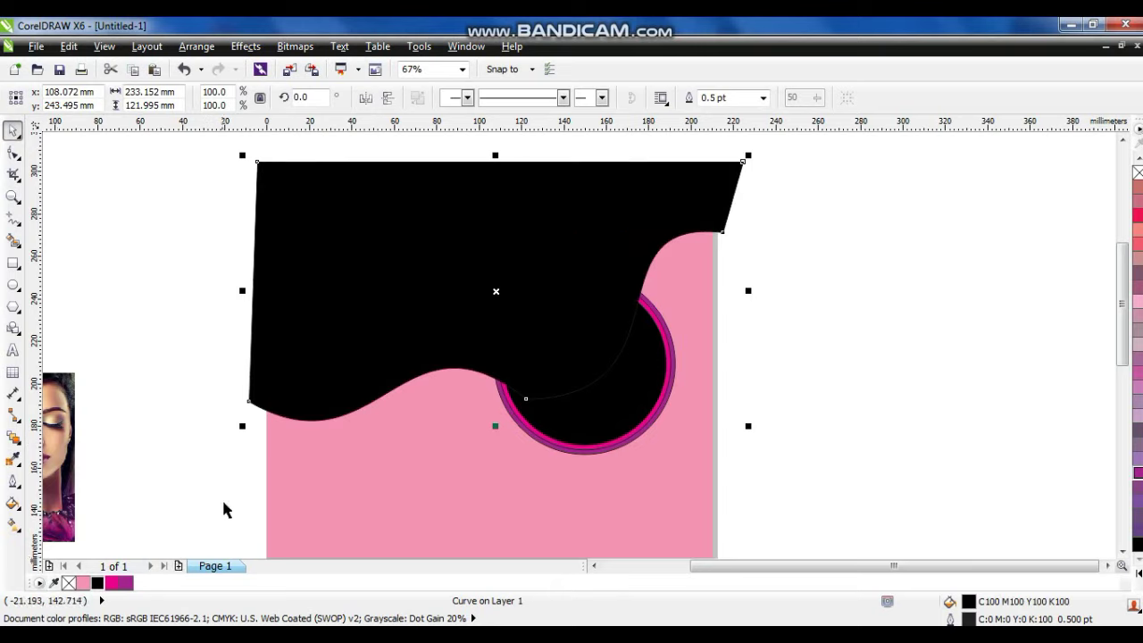
{"action": "left_click", "coordinate": [14, 527]}
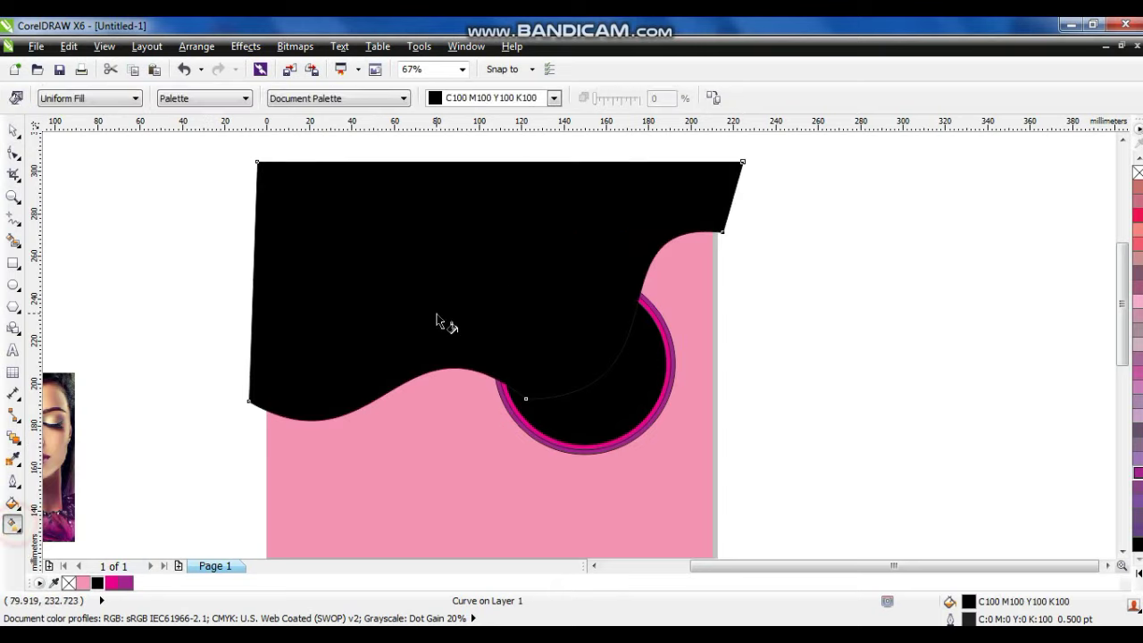
{"action": "left_click_drag", "start_coordinate": [360, 209], "coordinate": [429, 343]}
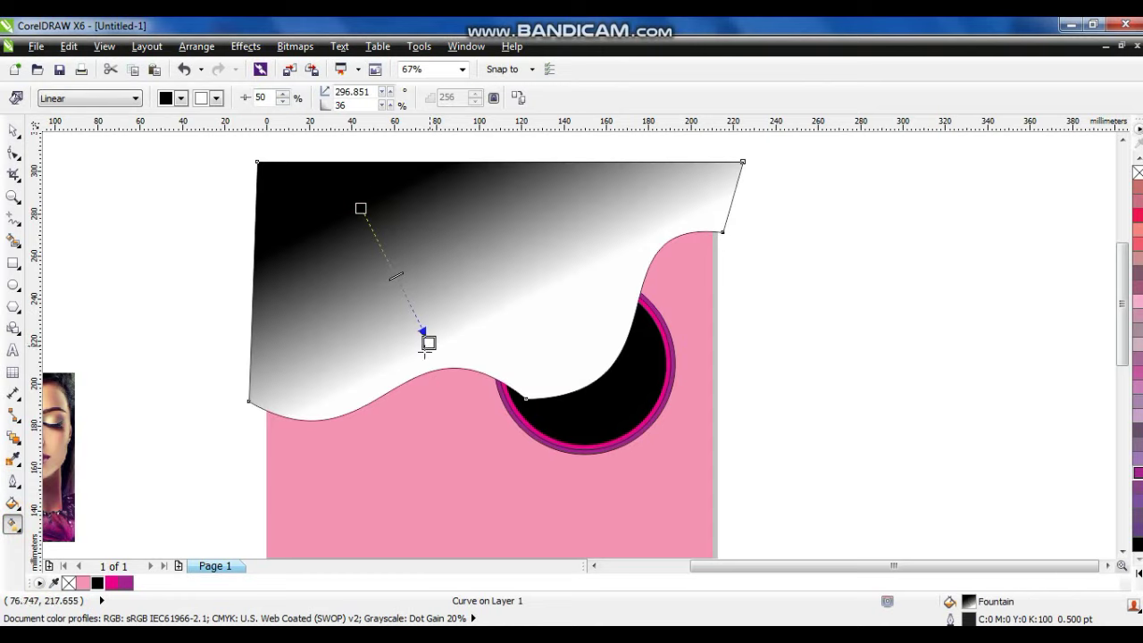
{"action": "left_click_drag", "start_coordinate": [132, 582], "coordinate": [454, 398]}
{"action": "left_click_drag", "start_coordinate": [360, 208], "coordinate": [346, 175]}
{"action": "left_click", "coordinate": [14, 132]}
{"action": "key", "text": "ctrl+Page_Down"}
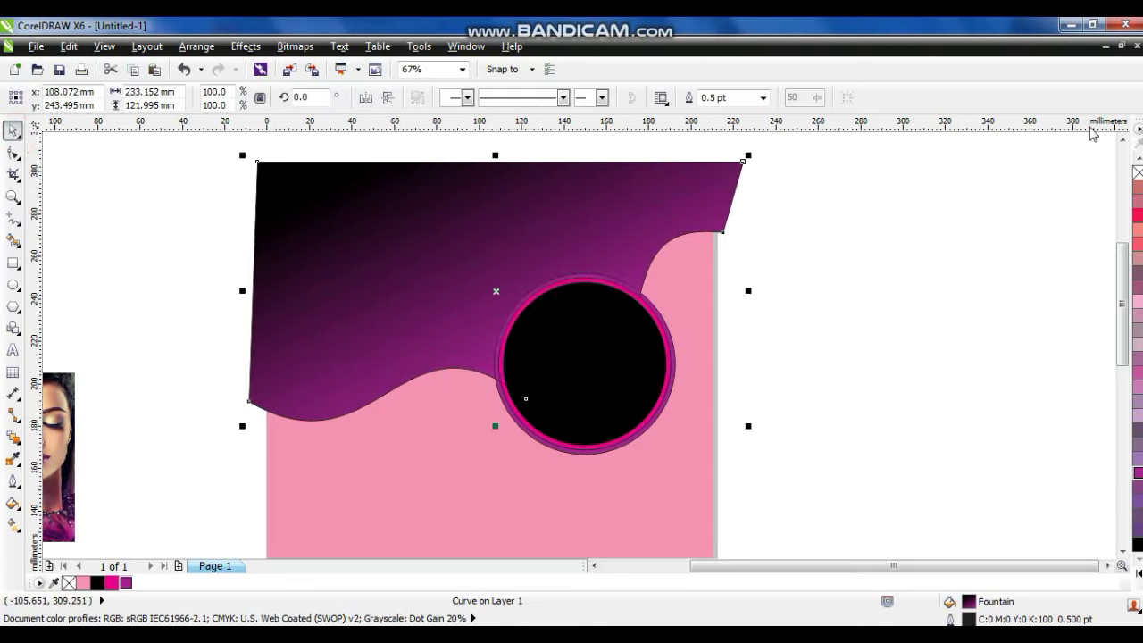
{"action": "left_click", "coordinate": [817, 291]}
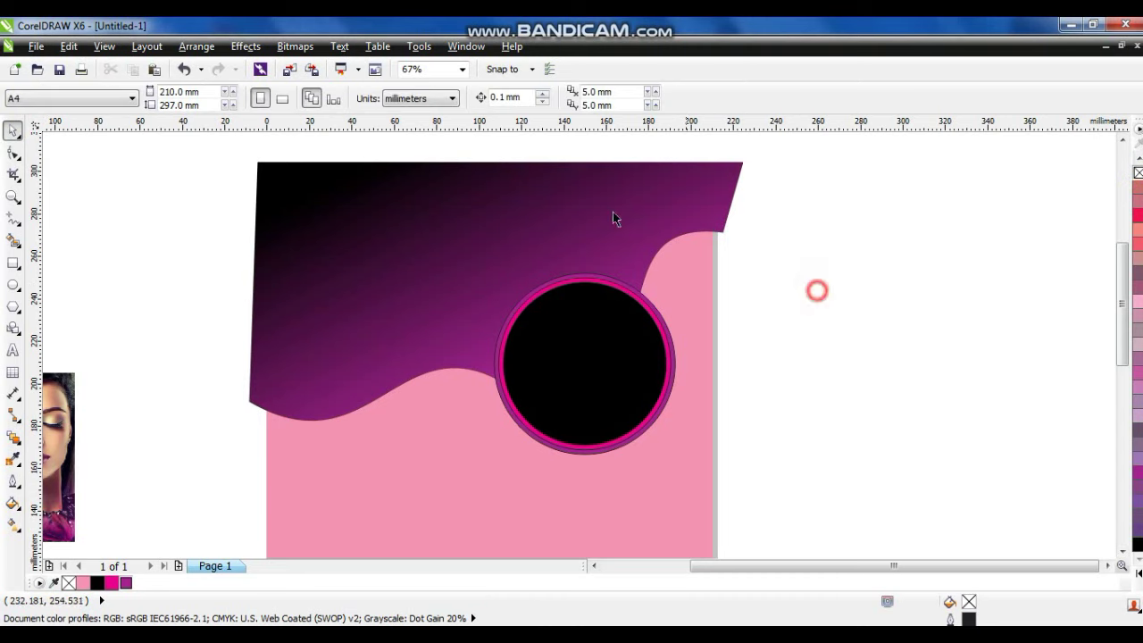
Shrink the circle slightly and outline both circles in magenta.
{"action": "left_click", "coordinate": [623, 285]}
{"action": "left_click", "coordinate": [1137, 574]}
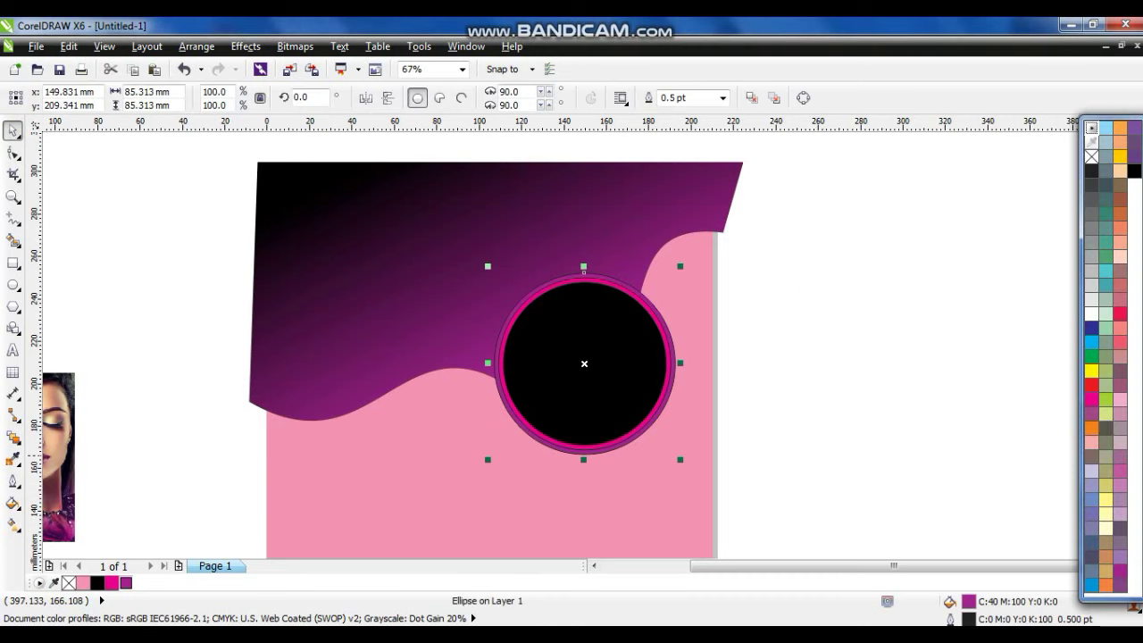
{"action": "right_click", "coordinate": [1097, 404]}
{"action": "left_click_drag", "start_coordinate": [680, 266], "coordinate": [676, 270]}
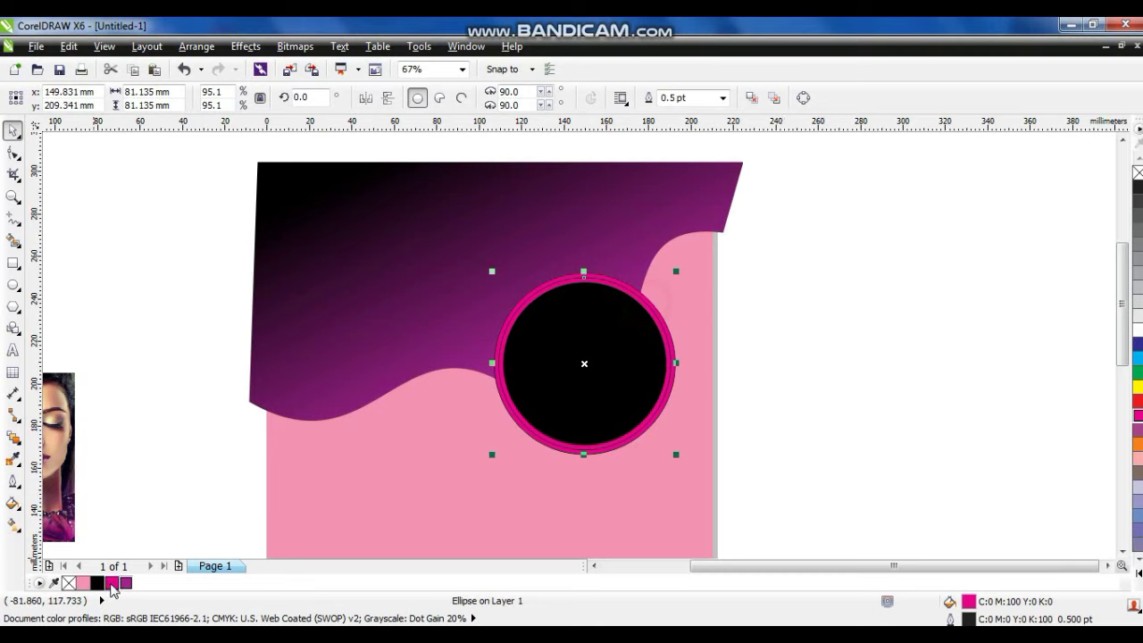
{"action": "left_click", "coordinate": [138, 304]}
{"action": "left_click_drag", "start_coordinate": [863, 232], "coordinate": [484, 463]}
{"action": "right_click", "coordinate": [1137, 415]}
Give the wavy header shape a thick 8 pt black outline.
{"action": "left_click", "coordinate": [665, 223]}
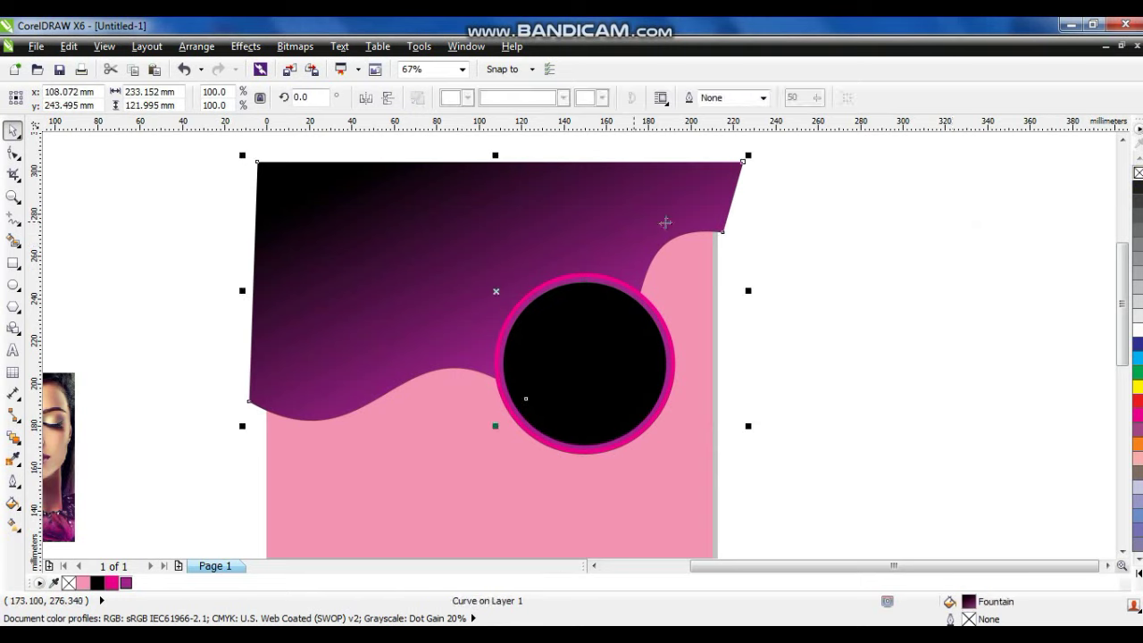
{"action": "left_click", "coordinate": [888, 311]}
{"action": "left_click", "coordinate": [307, 312]}
{"action": "left_click", "coordinate": [13, 484]}
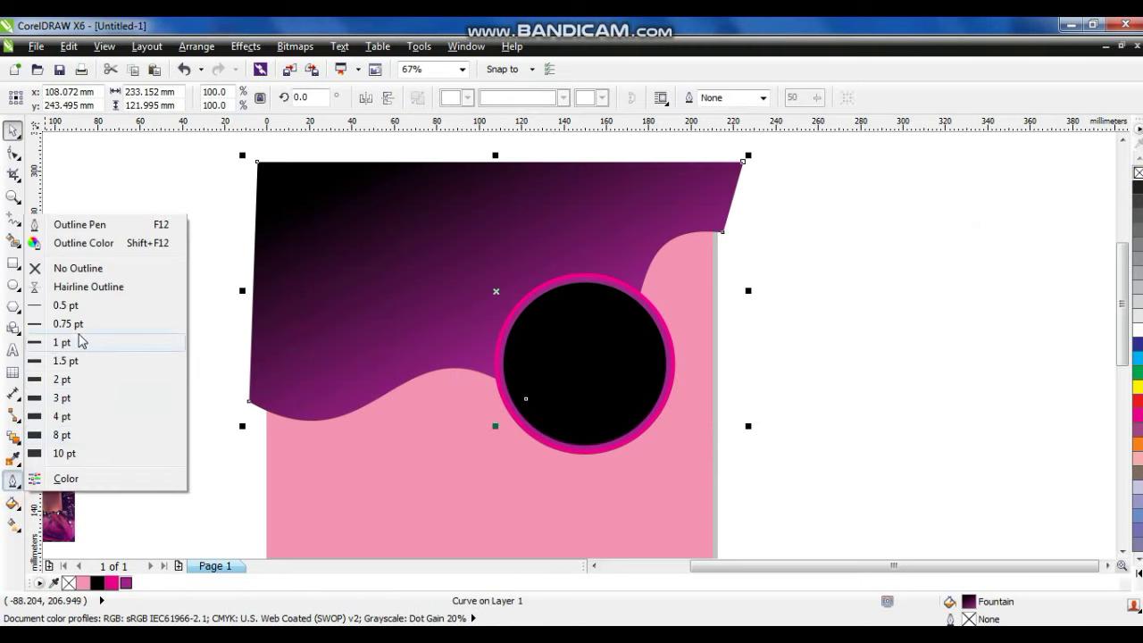
{"action": "left_click", "coordinate": [63, 417]}
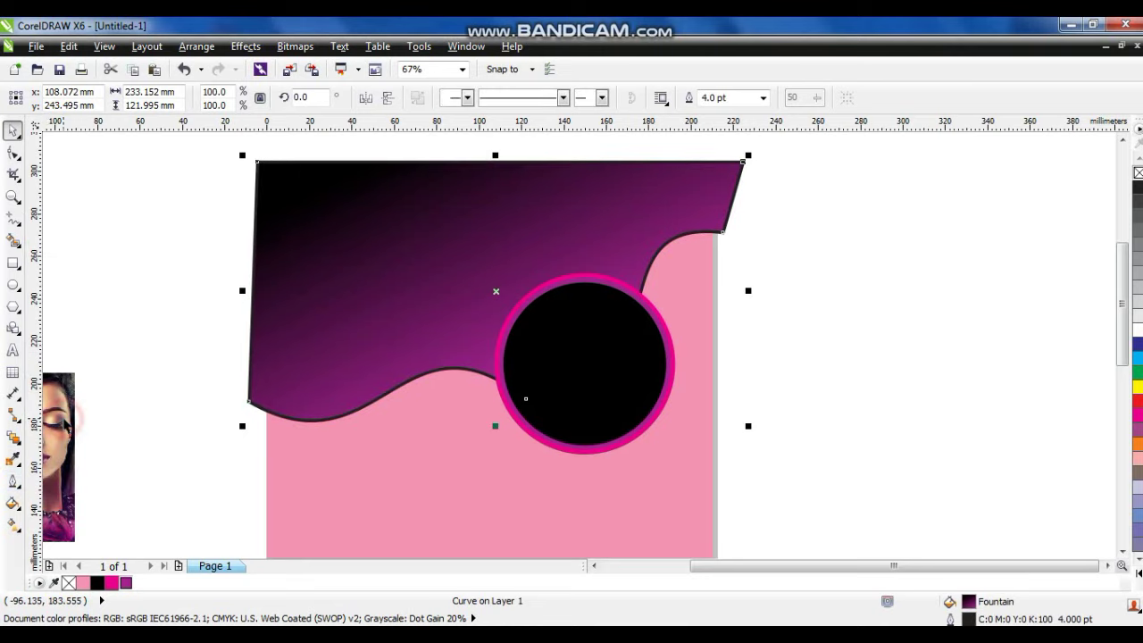
{"action": "left_click", "coordinate": [14, 486]}
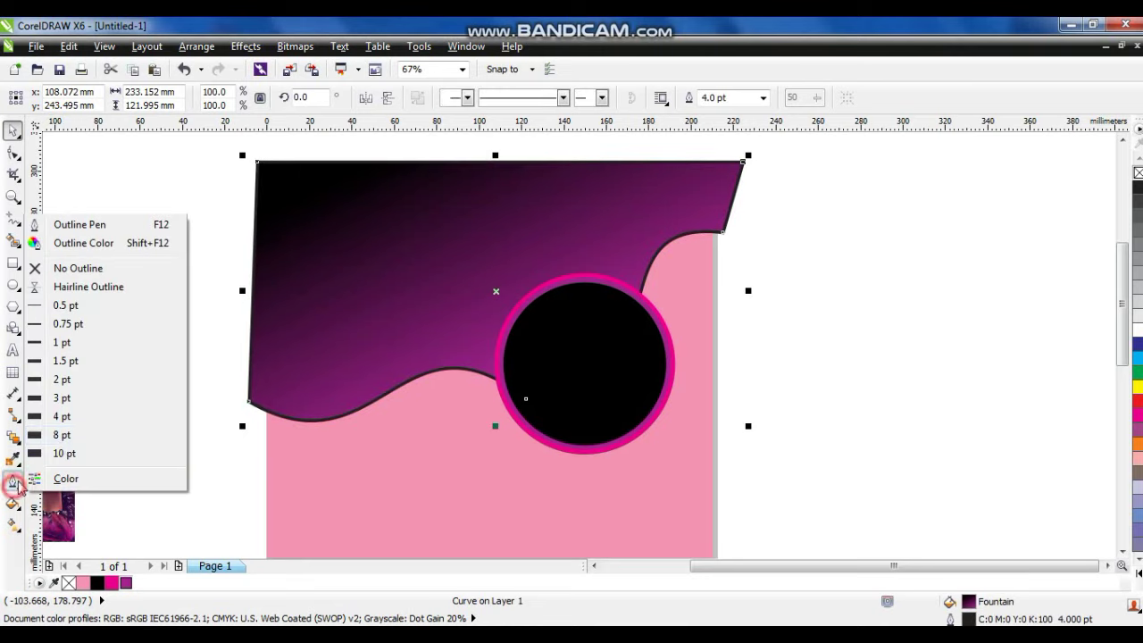
{"action": "left_click", "coordinate": [63, 437]}
Select the thick border around the header and bring up the fill type choices.
{"action": "left_click", "coordinate": [161, 390]}
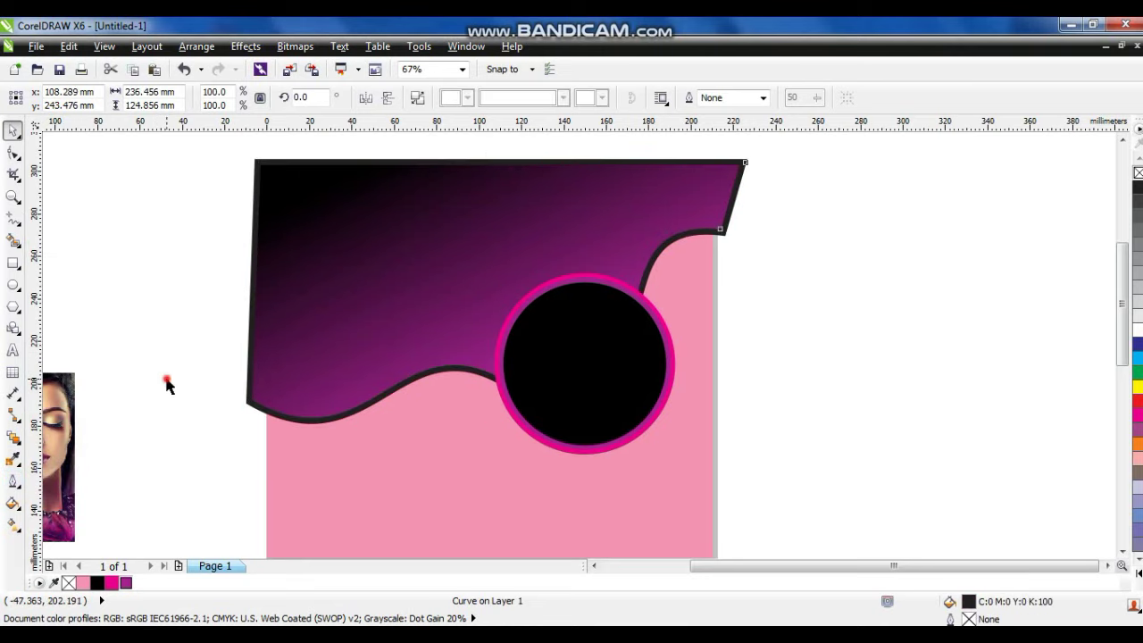
{"action": "left_click", "coordinate": [283, 418]}
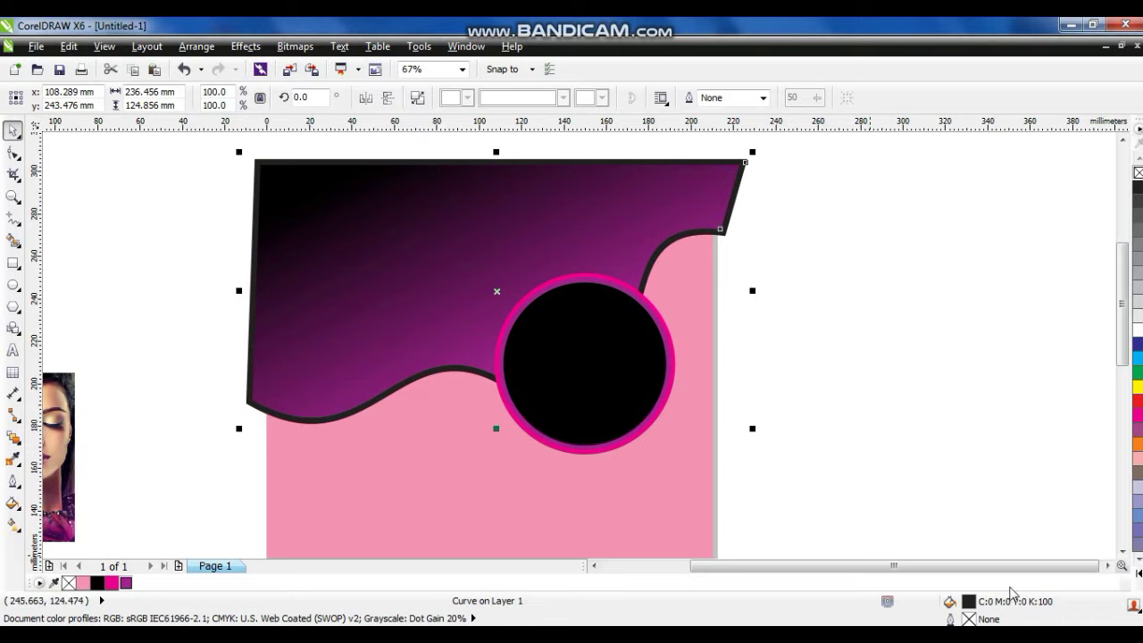
{"action": "left_click", "coordinate": [13, 503]}
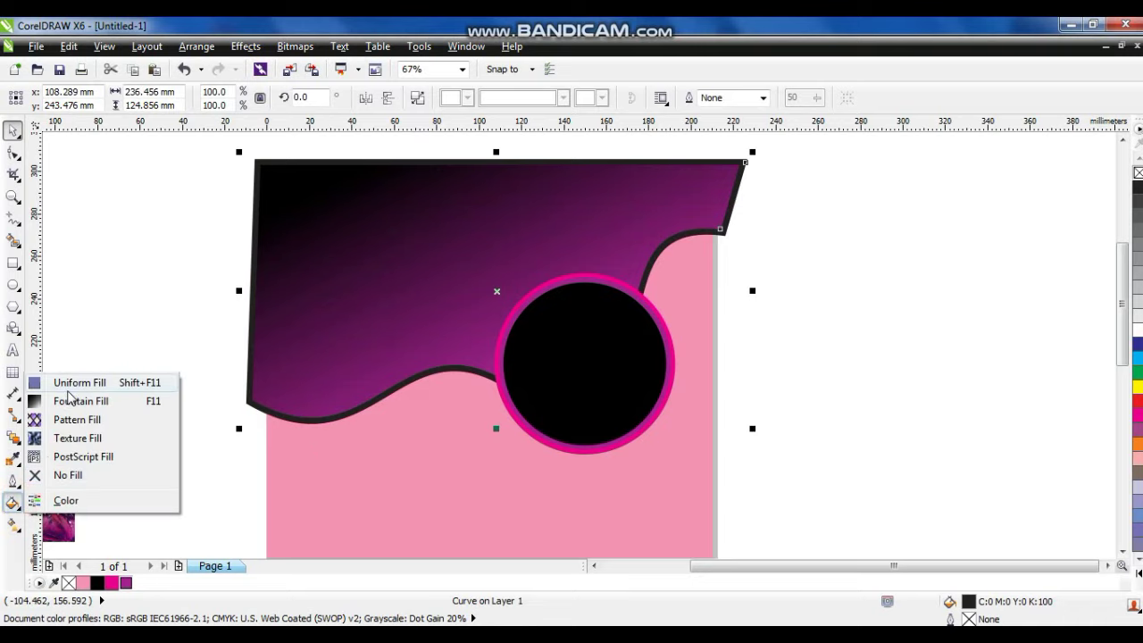
Fill the header border with the Cylinder - Gold 01 custom fountain gradient.
{"action": "left_click", "coordinate": [67, 400]}
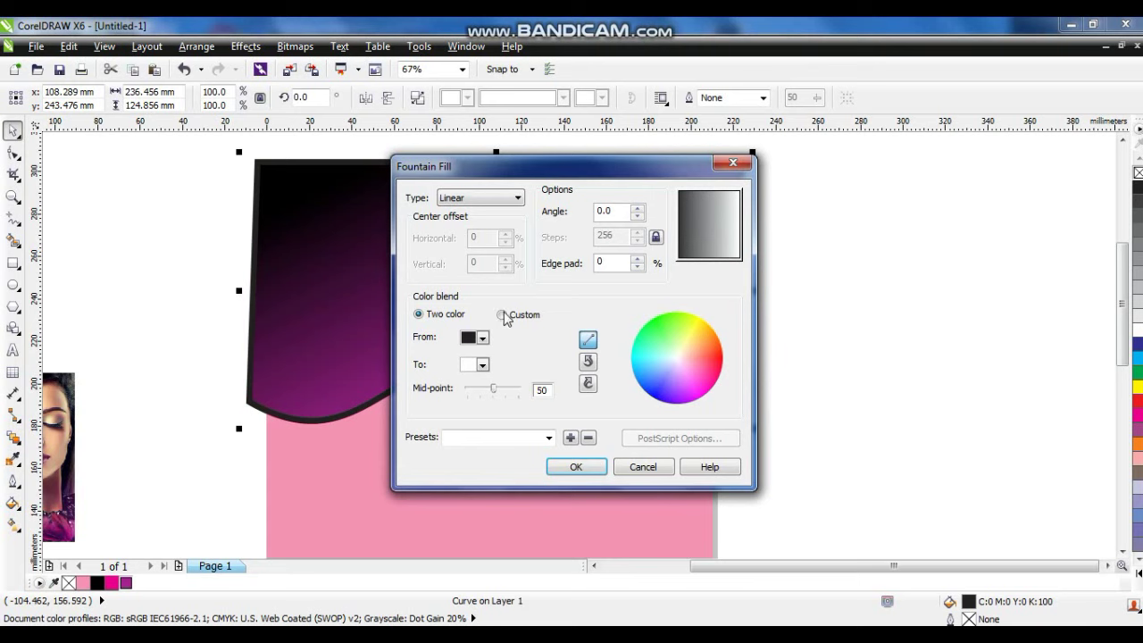
{"action": "left_click", "coordinate": [502, 314]}
{"action": "left_click", "coordinate": [548, 438]}
{"action": "left_click", "coordinate": [551, 368]}
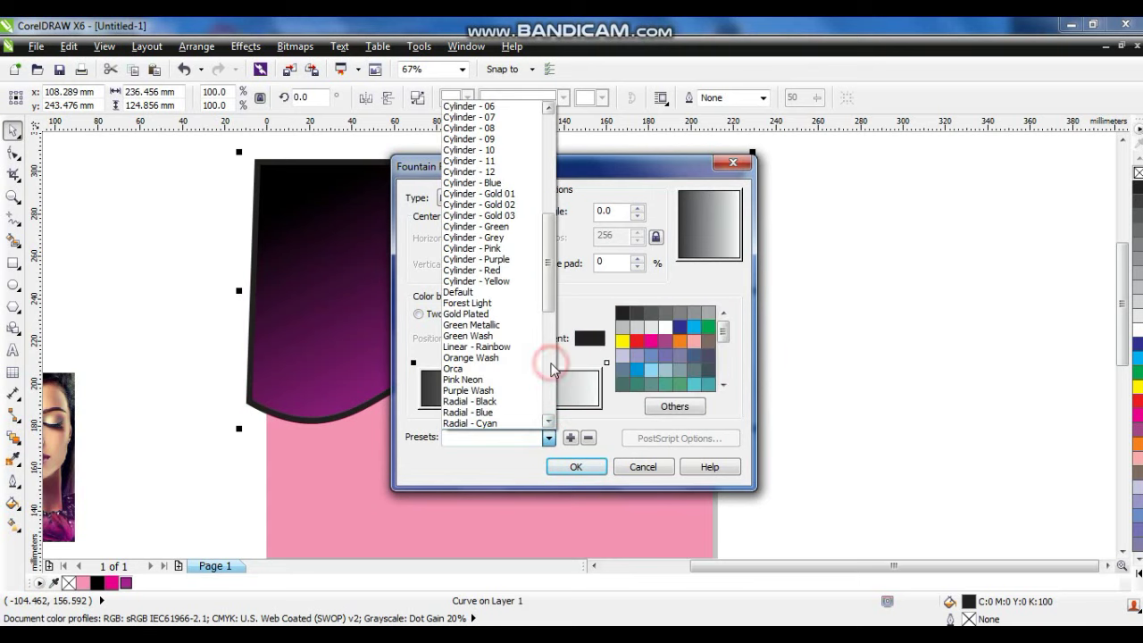
{"action": "left_click", "coordinate": [527, 193]}
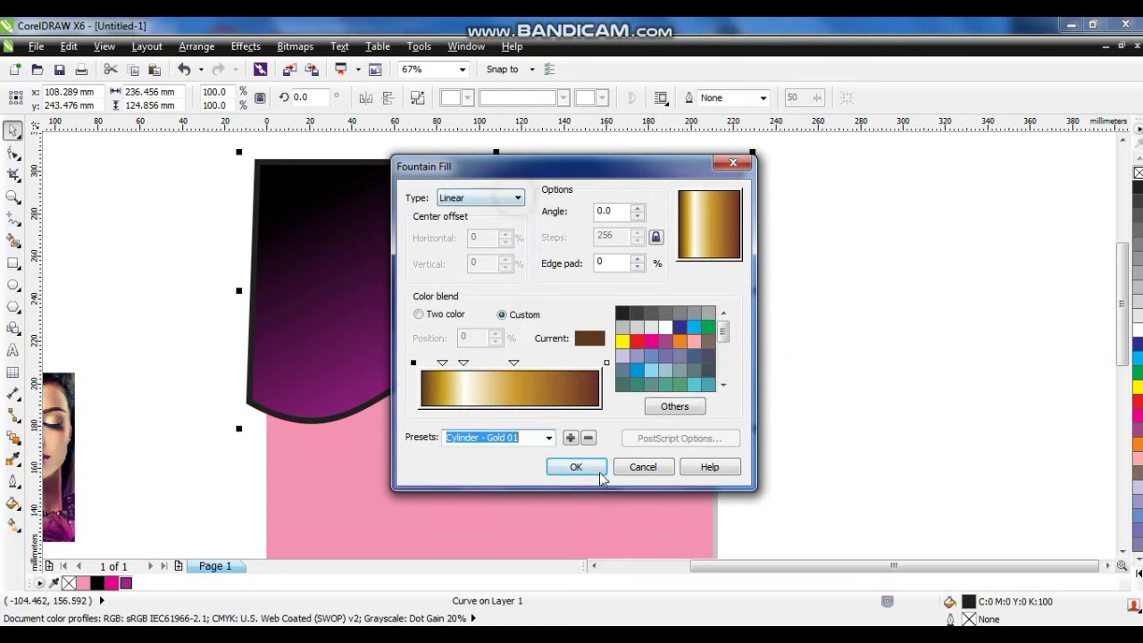
{"action": "left_click", "coordinate": [579, 466]}
{"action": "left_click", "coordinate": [205, 381]}
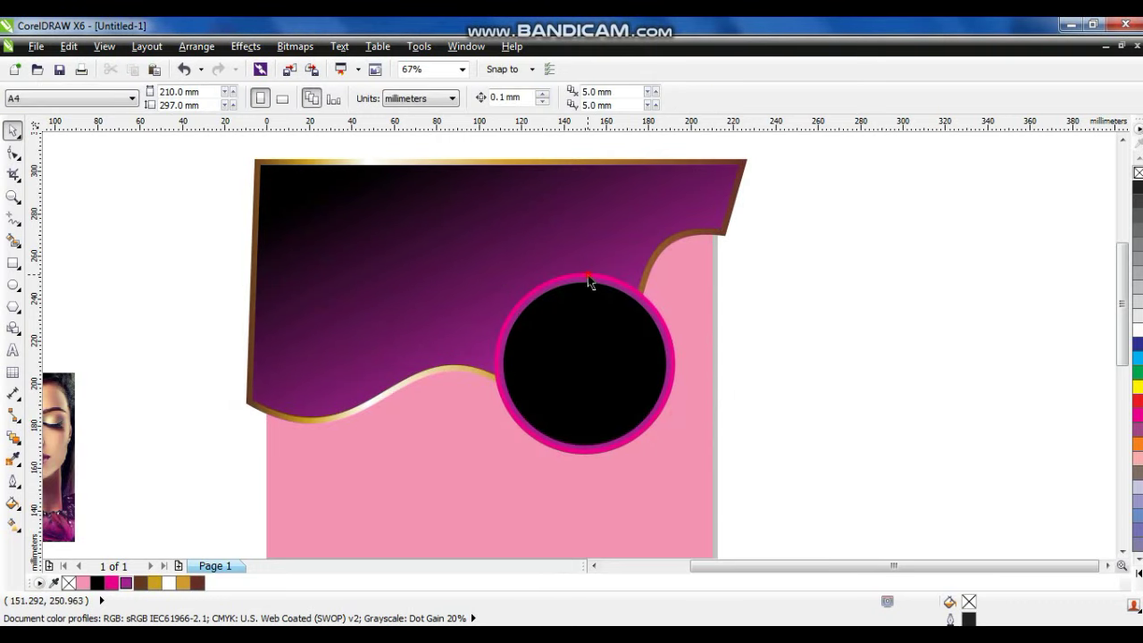
Copy the gold fill from the header border onto the circle's ring.
{"action": "left_click", "coordinate": [590, 282]}
{"action": "left_click", "coordinate": [69, 46]}
{"action": "left_click", "coordinate": [116, 282]}
{"action": "left_click", "coordinate": [441, 316]}
{"action": "left_click", "coordinate": [591, 357]}
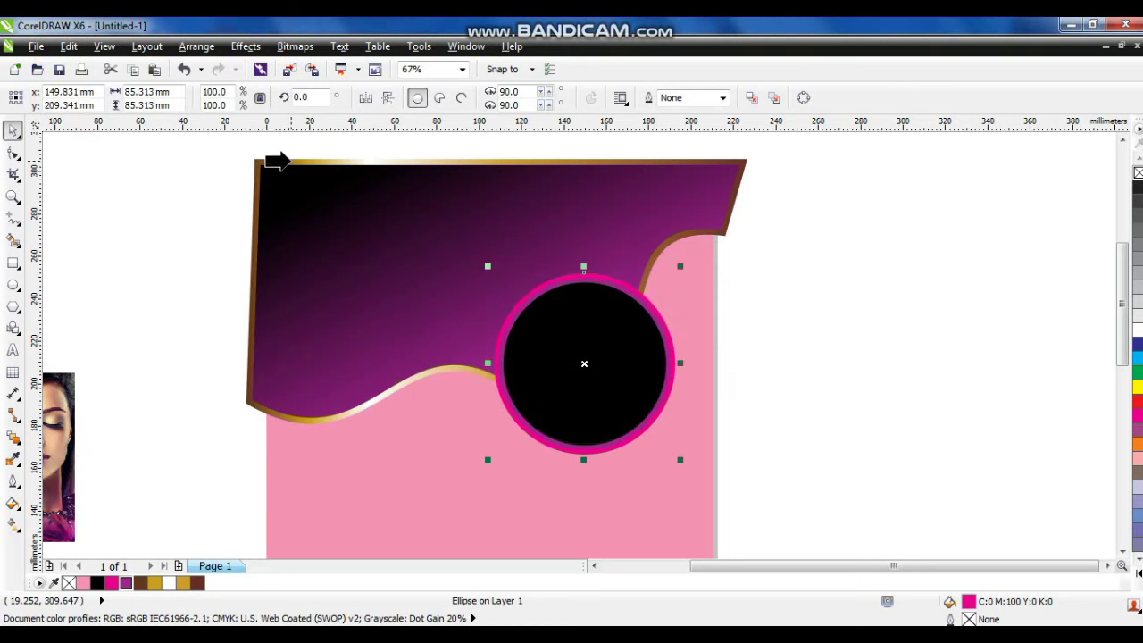
{"action": "left_click", "coordinate": [287, 161]}
{"action": "left_click", "coordinate": [158, 185]}
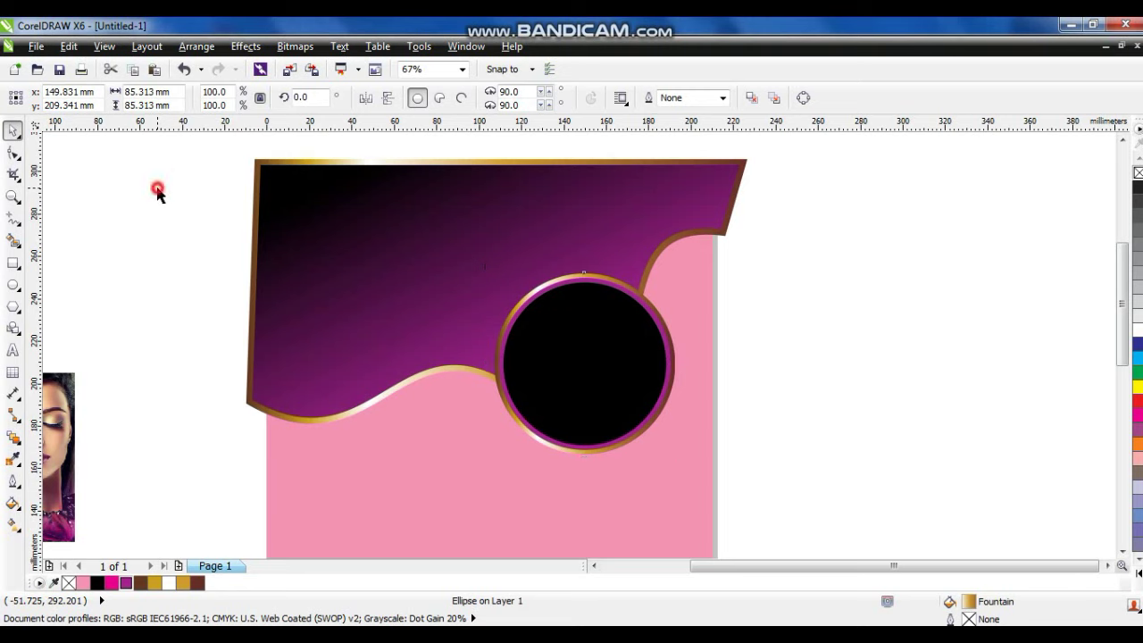
Fill the inner ring circle white.
{"action": "left_click", "coordinate": [660, 329]}
{"action": "left_click", "coordinate": [1137, 331]}
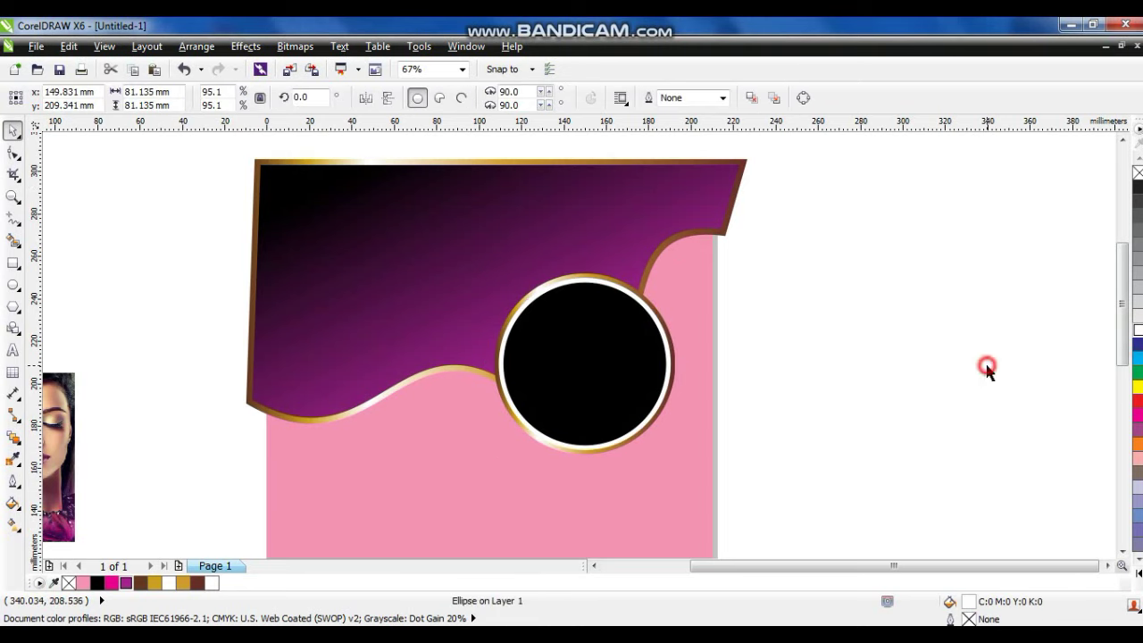
{"action": "left_click", "coordinate": [987, 368]}
Enlarge the woman's portrait over the circle and PowerClip it inside the black disc.
{"action": "left_click_drag", "start_coordinate": [67, 402], "coordinate": [661, 306]}
{"action": "key", "text": "shift+Page_Up"}
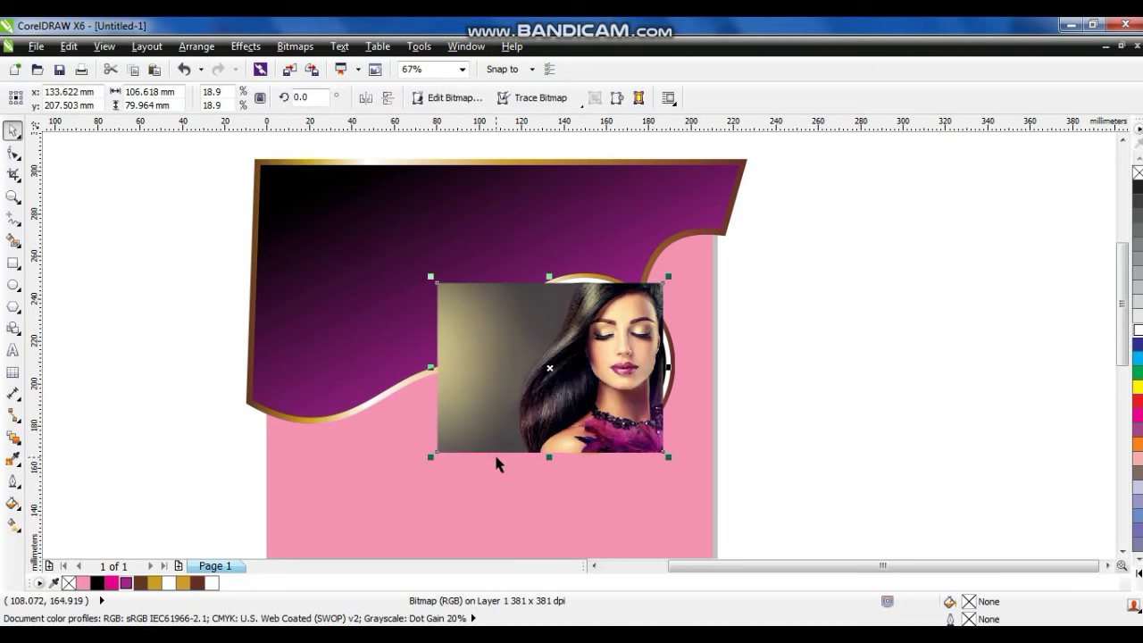
{"action": "left_click_drag", "start_coordinate": [427, 457], "coordinate": [387, 491]}
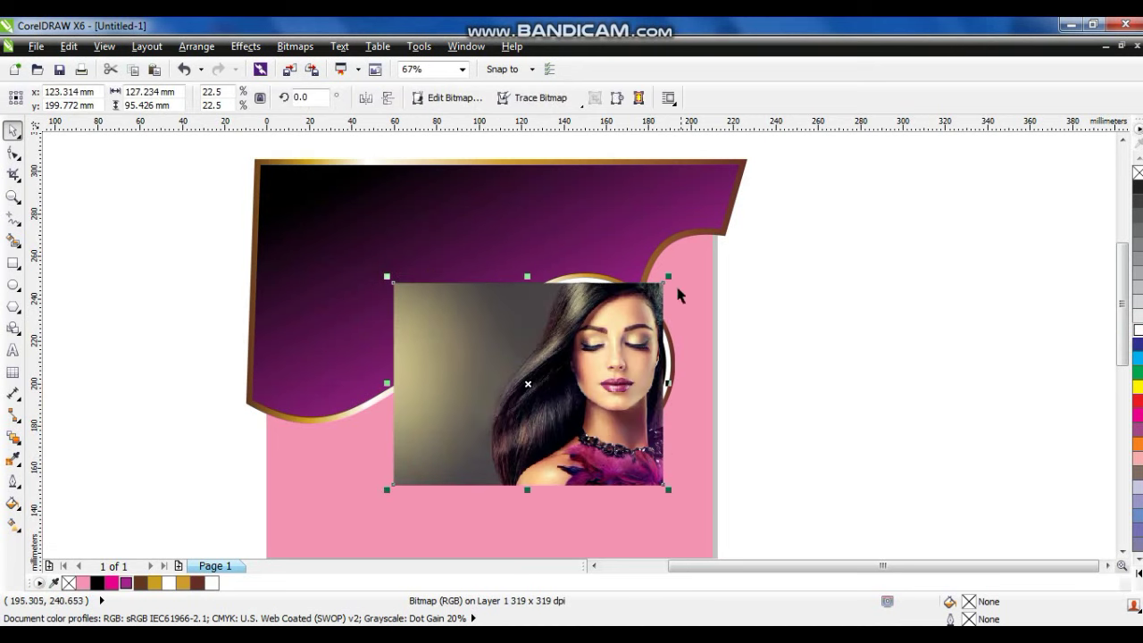
{"action": "left_click_drag", "start_coordinate": [668, 277], "coordinate": [677, 268]}
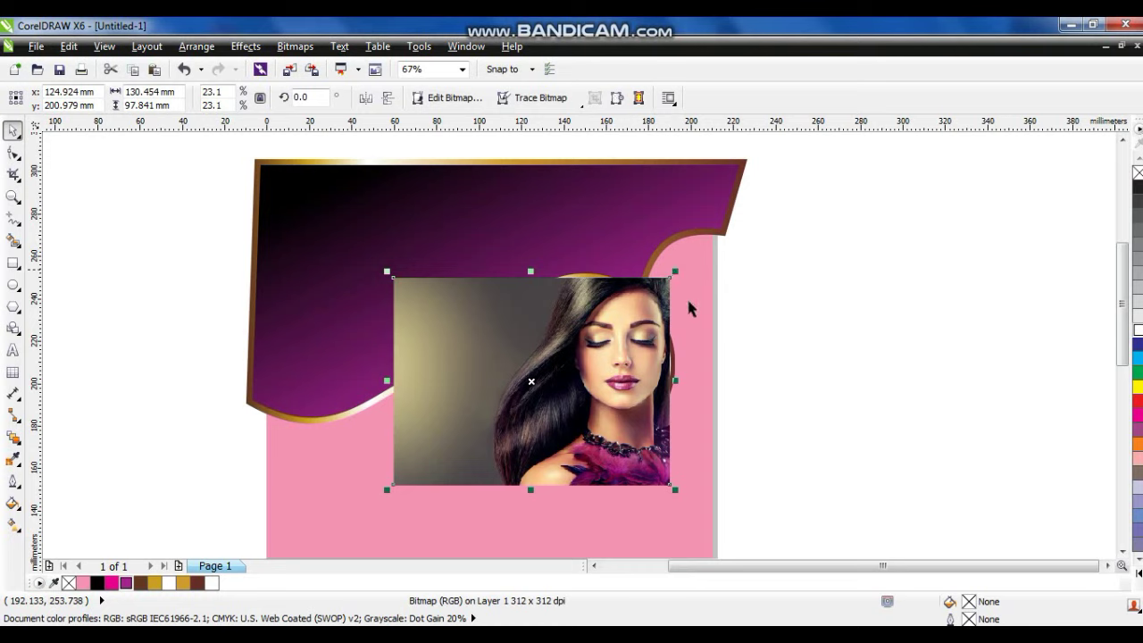
{"action": "key", "text": "shift+Page_Down"}
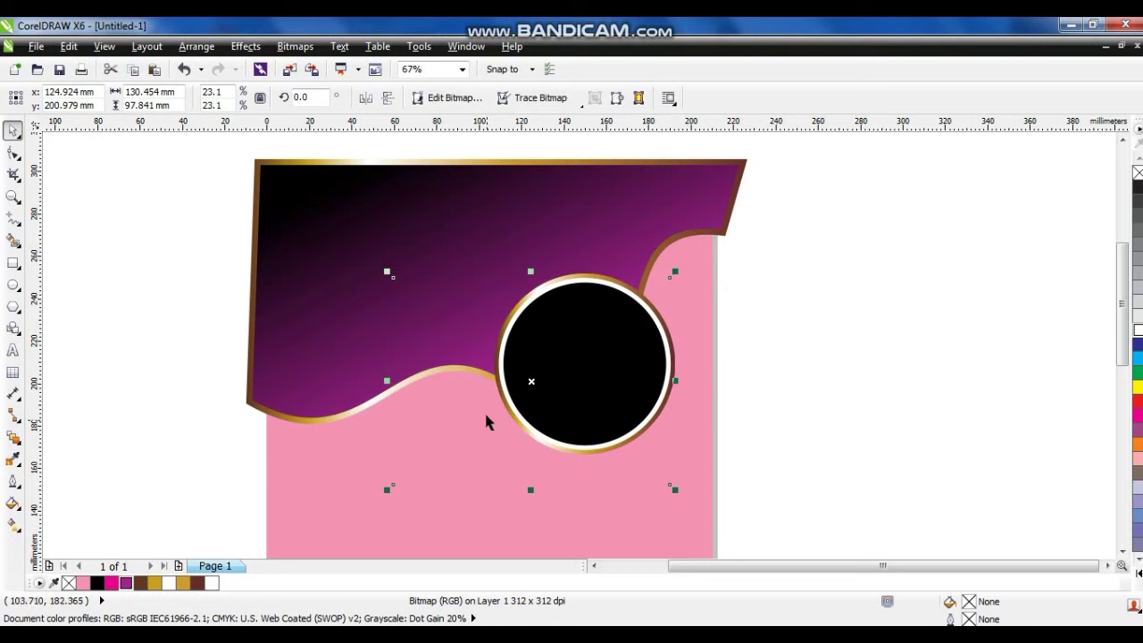
{"action": "right_click", "coordinate": [534, 379]}
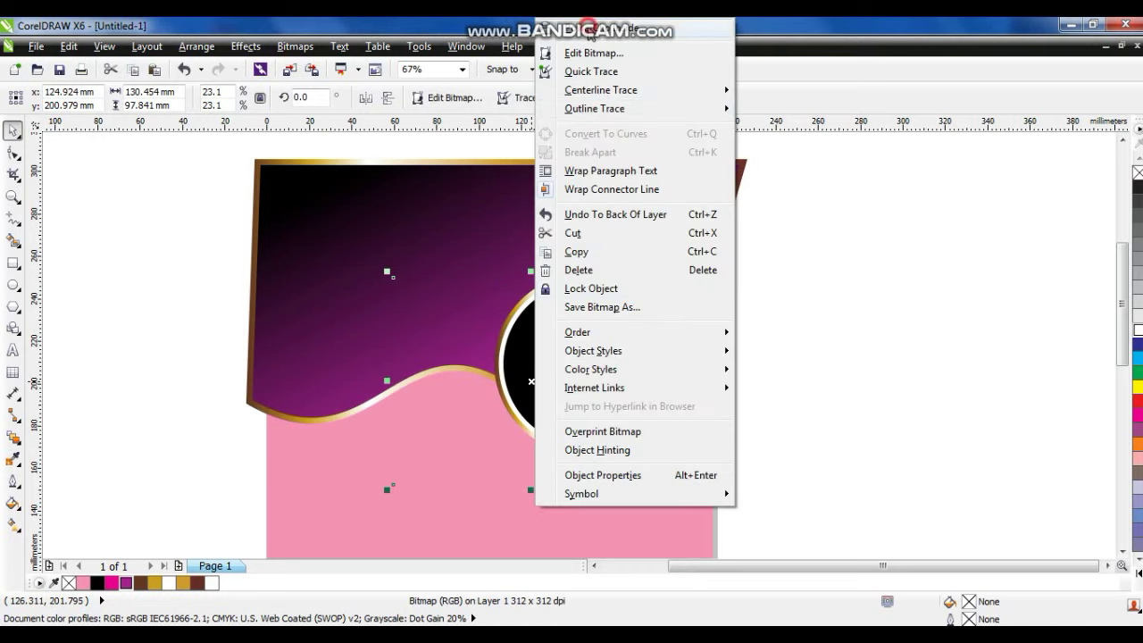
{"action": "left_click", "coordinate": [572, 295]}
{"action": "left_click", "coordinate": [572, 295]}
{"action": "left_click", "coordinate": [823, 346]}
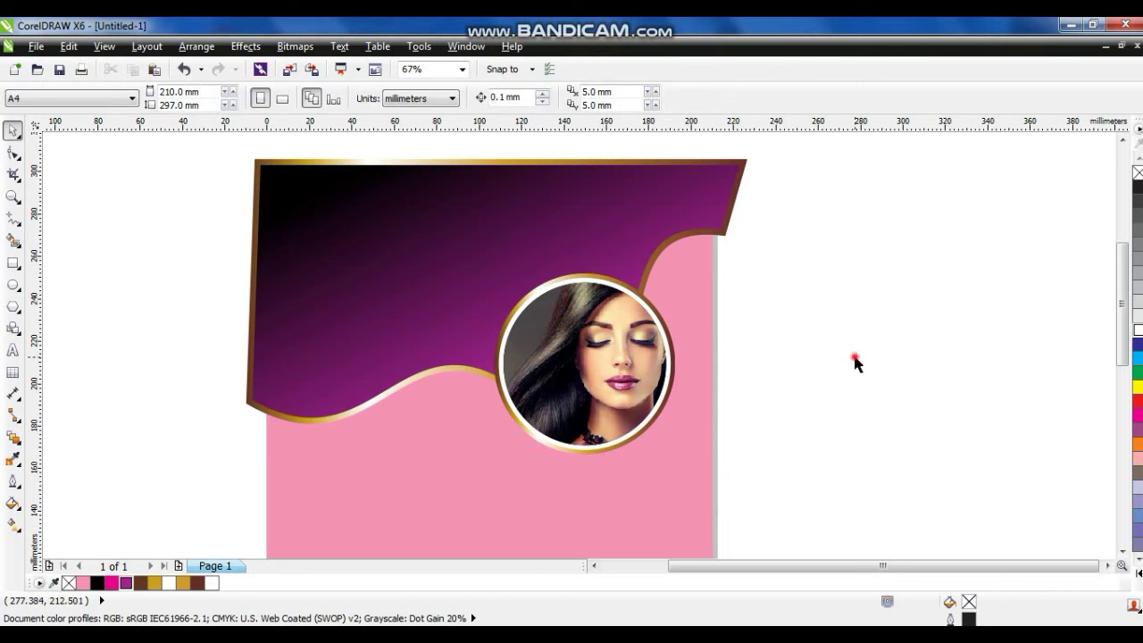
Make a slightly larger duplicate of all five objects, weld it, and fill it Blue Purple.
{"action": "left_click_drag", "start_coordinate": [804, 474], "coordinate": [237, 143]}
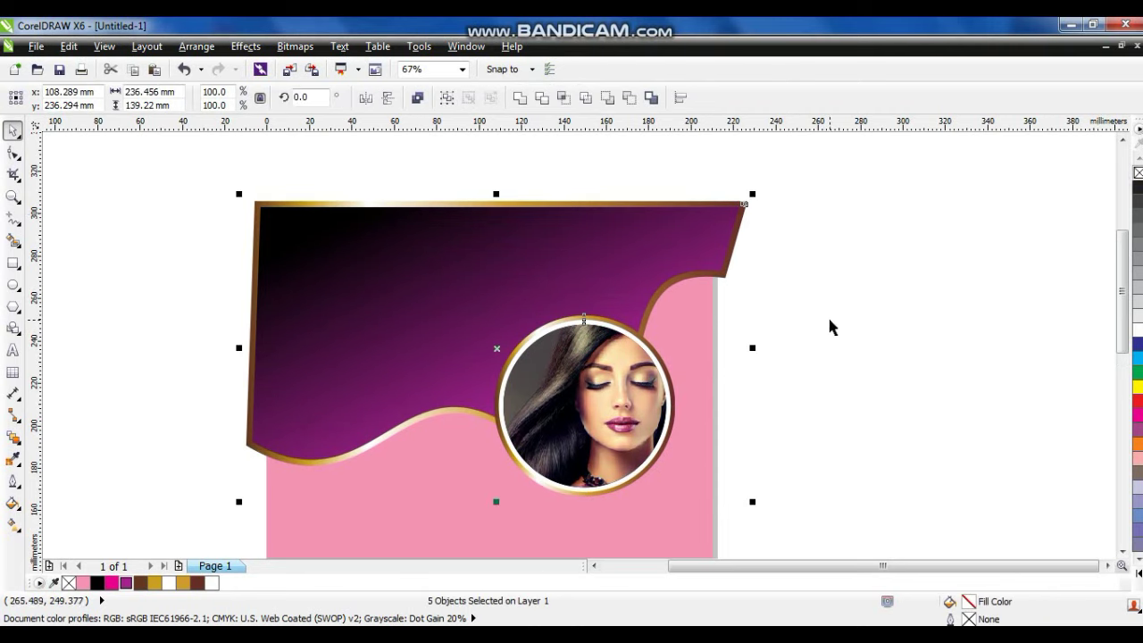
{"action": "left_click_drag", "start_coordinate": [753, 502], "coordinate": [768, 524]}
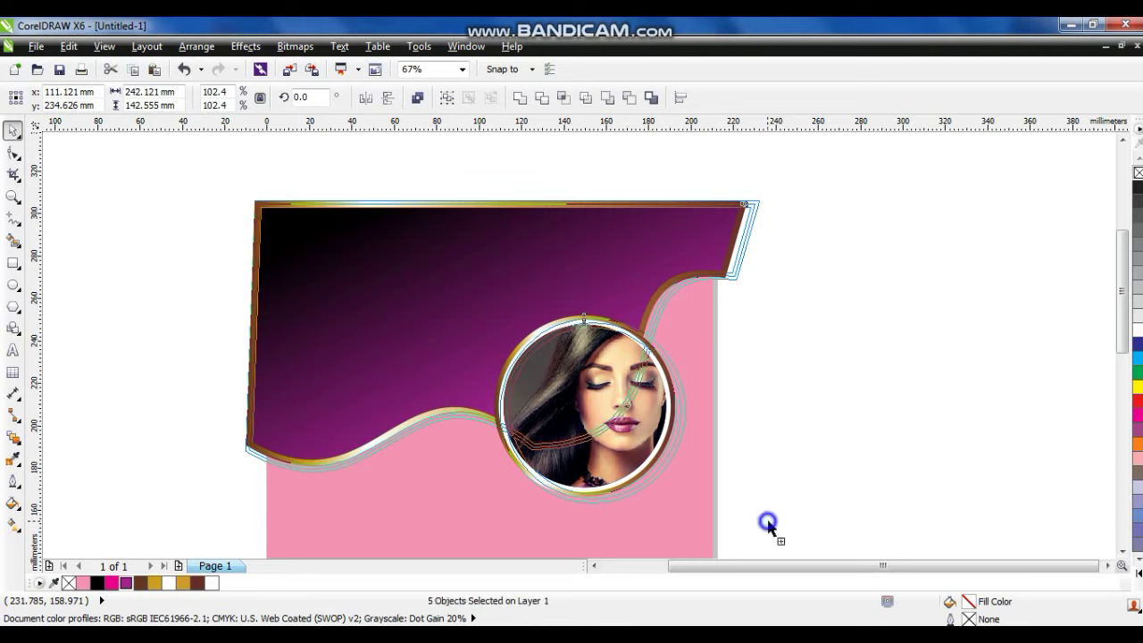
{"action": "left_click", "coordinate": [520, 97]}
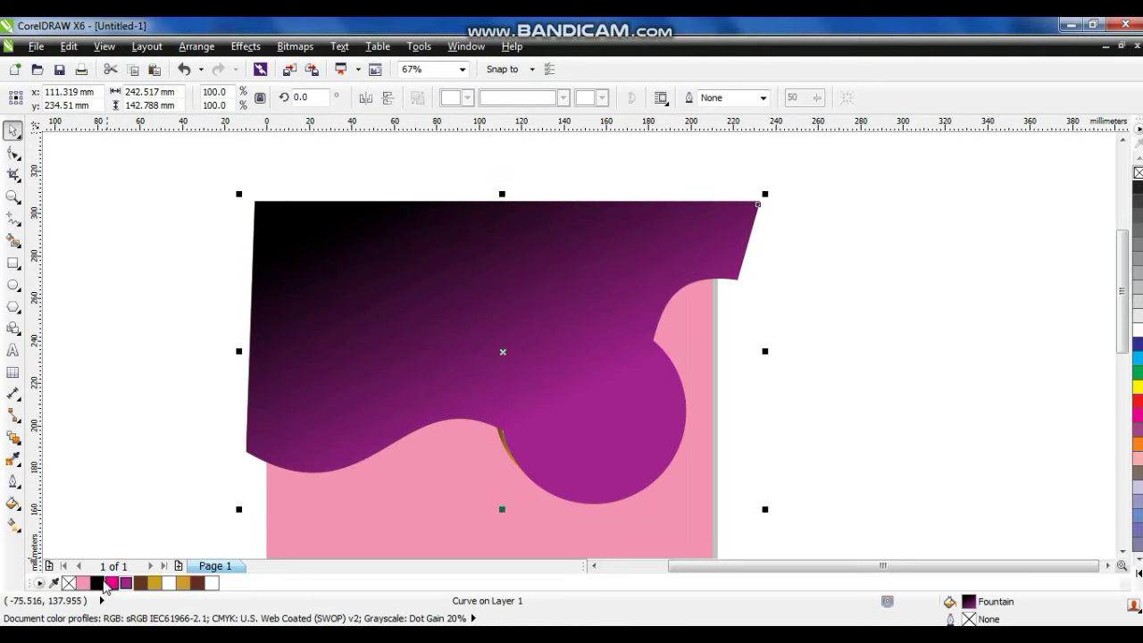
{"action": "left_click", "coordinate": [101, 582]}
{"action": "left_click", "coordinate": [126, 582]}
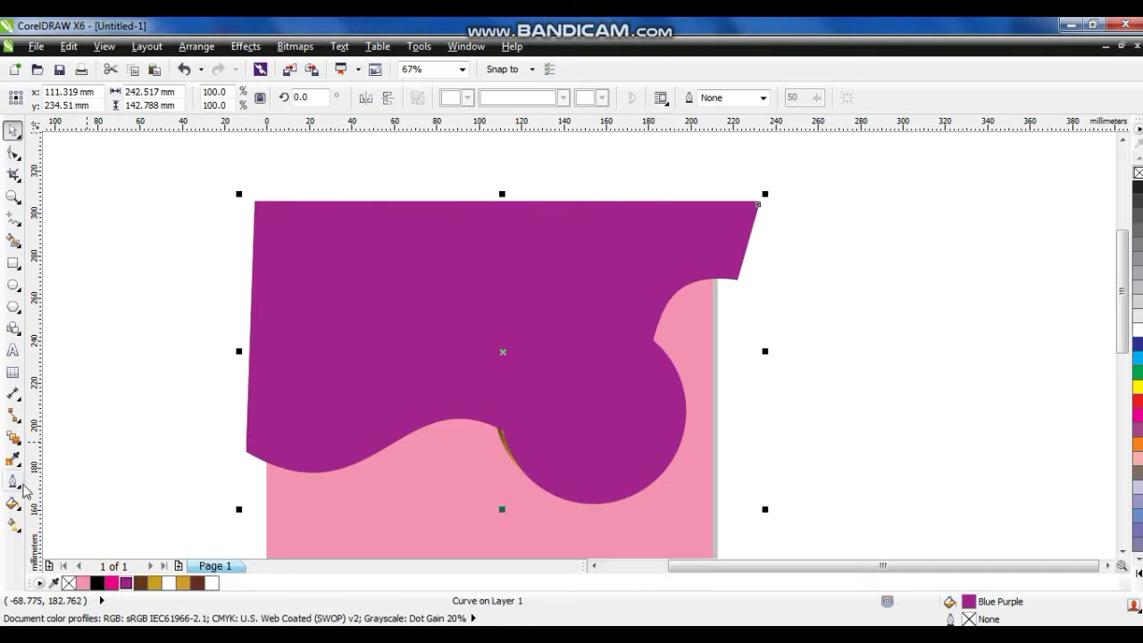
Give the purple shape uniform transparency 71 and nudge it slightly left and down as a shadow.
{"action": "left_click", "coordinate": [14, 437]}
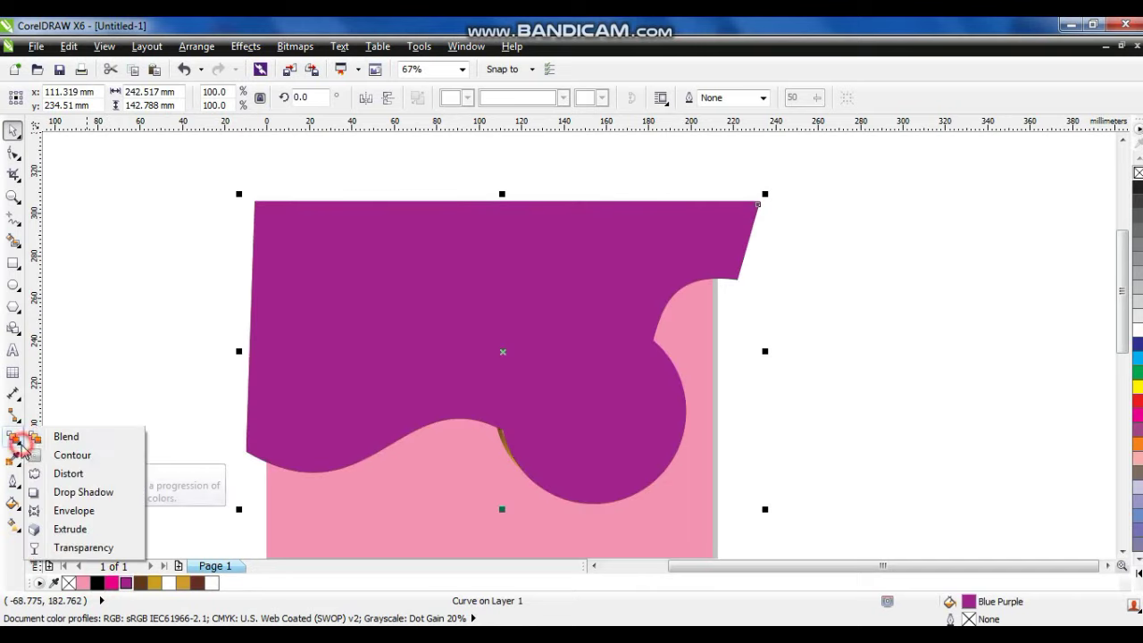
{"action": "left_click", "coordinate": [54, 547]}
{"action": "left_click", "coordinate": [80, 98]}
{"action": "left_click", "coordinate": [84, 125]}
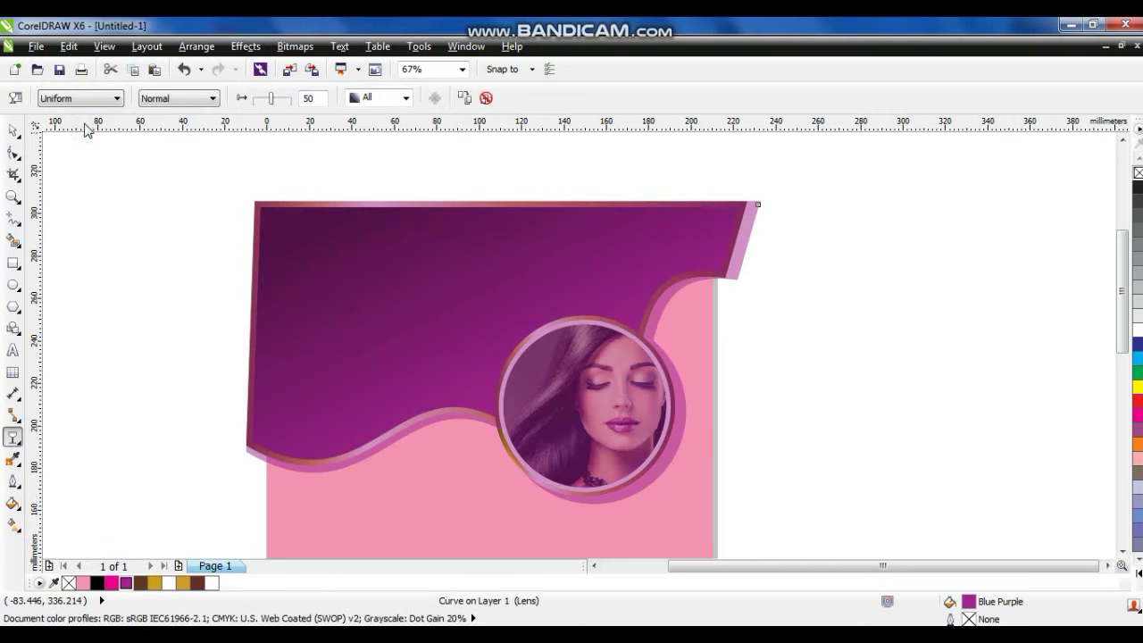
{"action": "left_click_drag", "start_coordinate": [274, 100], "coordinate": [280, 96]}
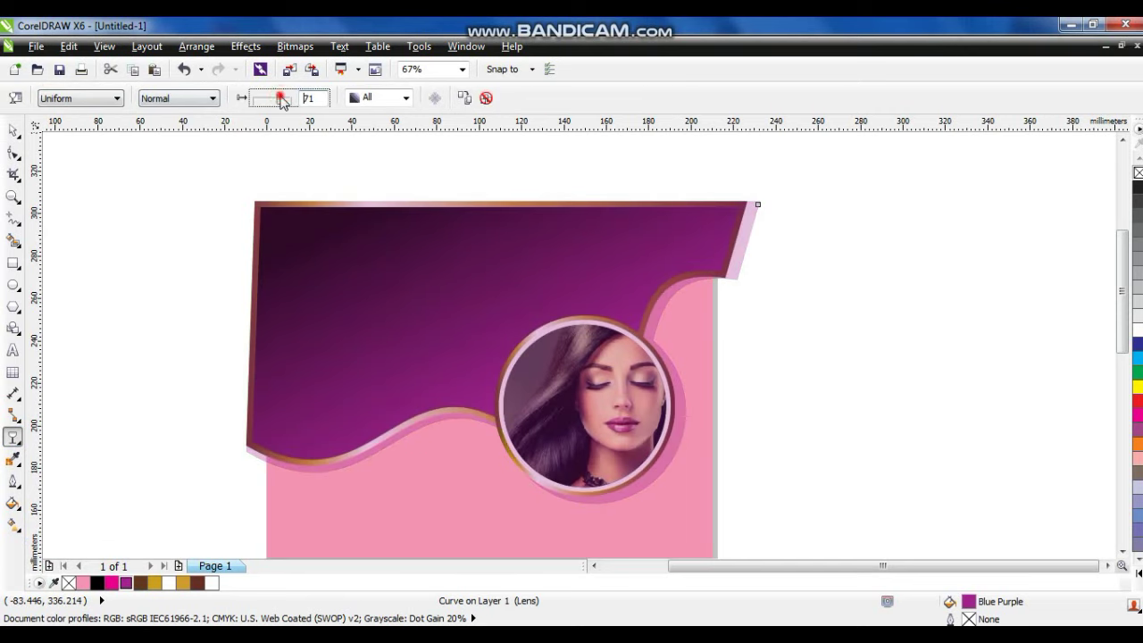
{"action": "left_click", "coordinate": [15, 134]}
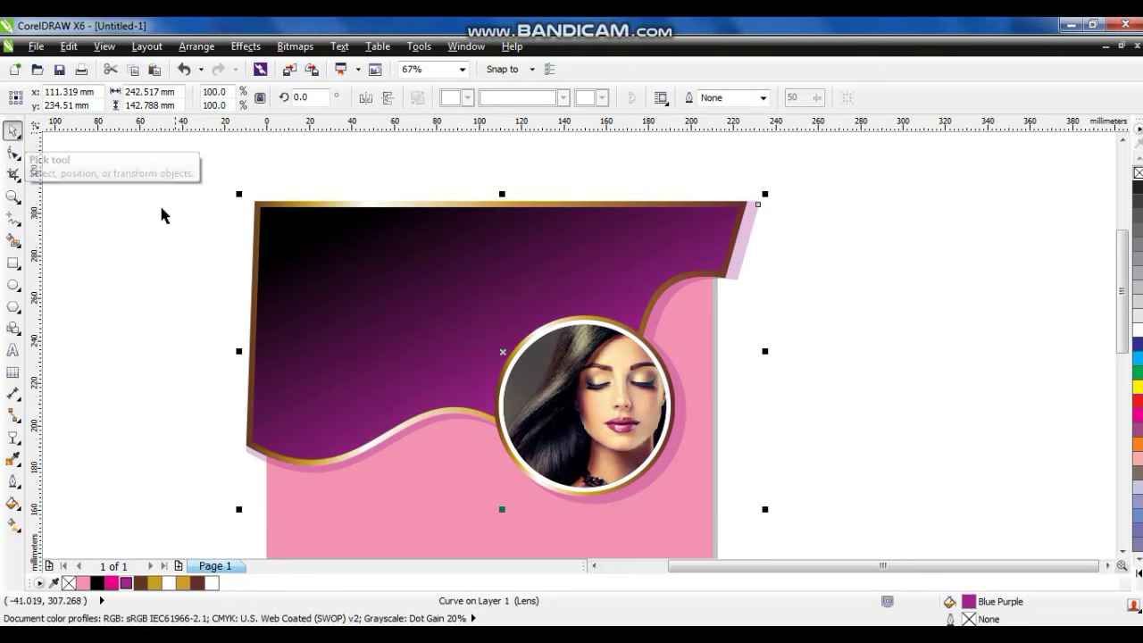
{"action": "left_click_drag", "start_coordinate": [503, 351], "coordinate": [498, 357]}
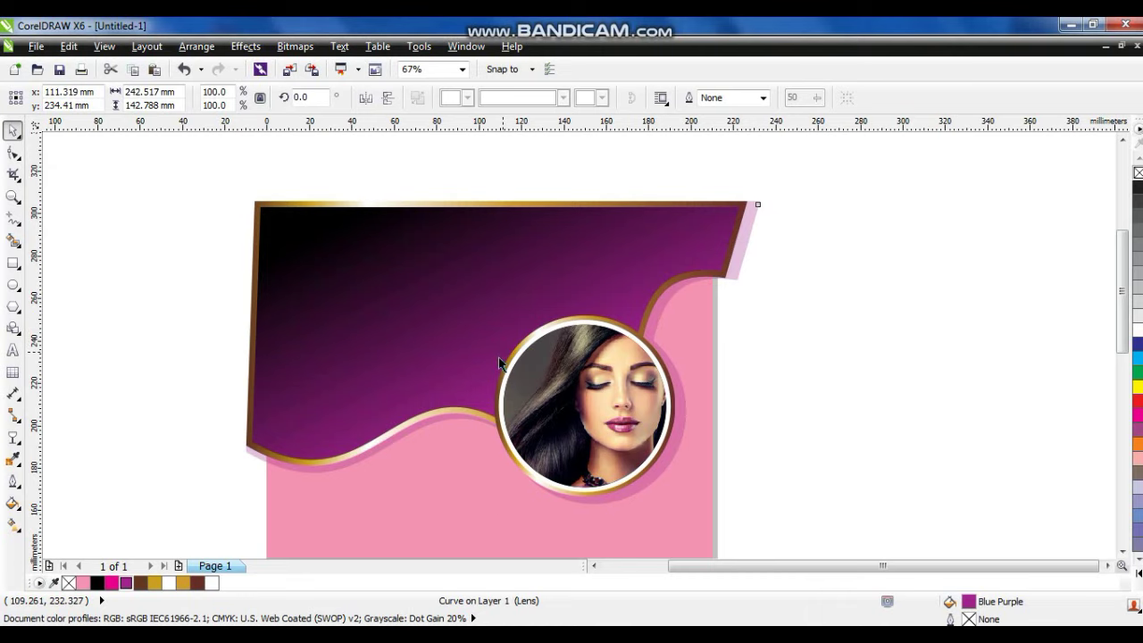
{"action": "left_click_drag", "start_coordinate": [500, 357], "coordinate": [499, 359]}
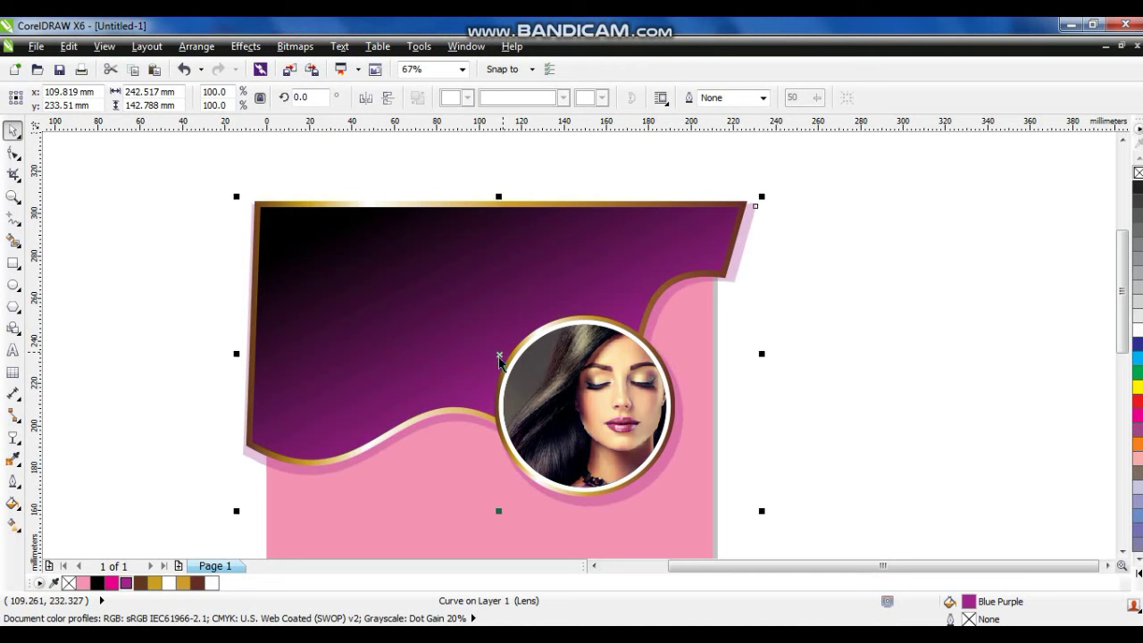
PowerClip all the flyer artwork inside the pink A4 page rectangle.
{"action": "left_click_drag", "start_coordinate": [154, 162], "coordinate": [822, 533]}
{"action": "right_click", "coordinate": [541, 255]}
{"action": "left_click", "coordinate": [589, 28]}
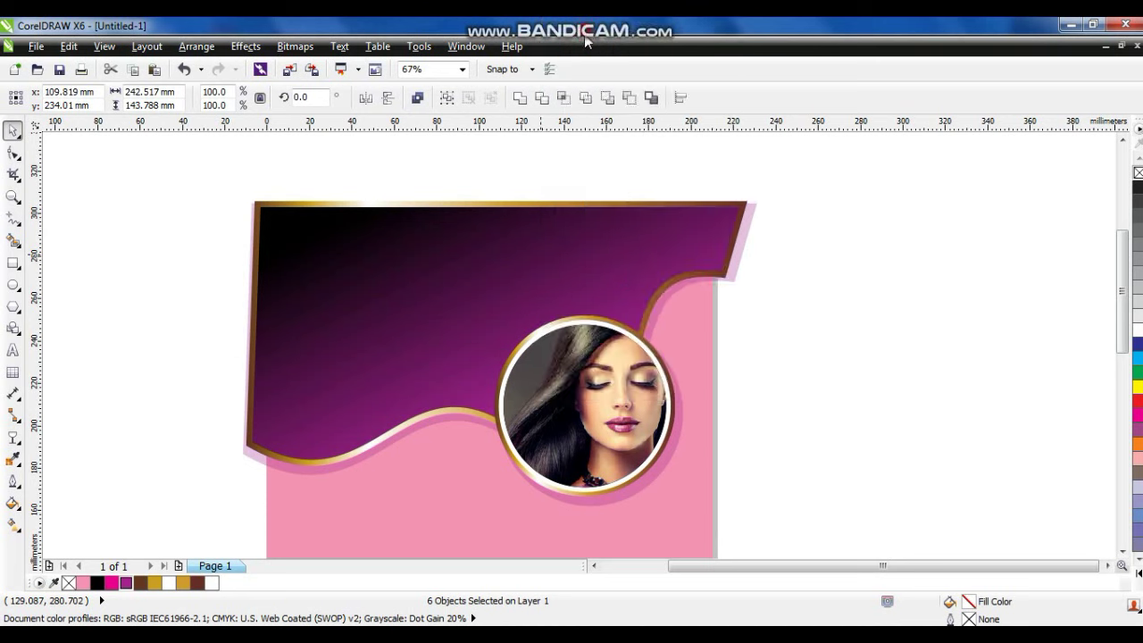
{"action": "left_click", "coordinate": [456, 482]}
{"action": "scroll", "coordinate": [769, 362], "scroll_direction": "down", "scroll_amount": 2}
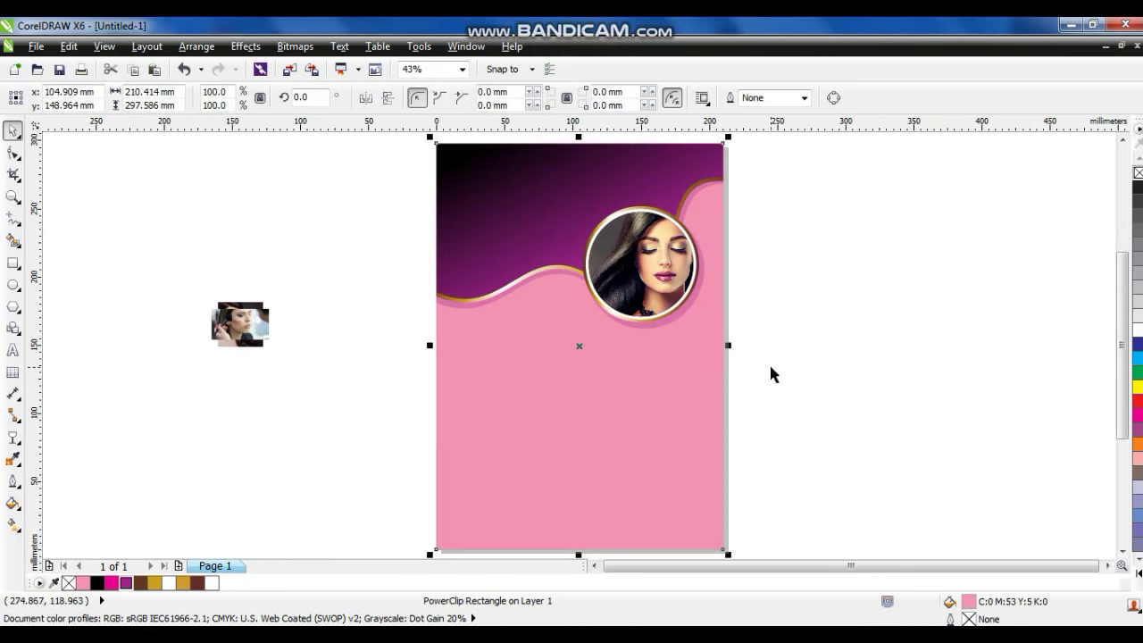
{"action": "left_click", "coordinate": [799, 357]}
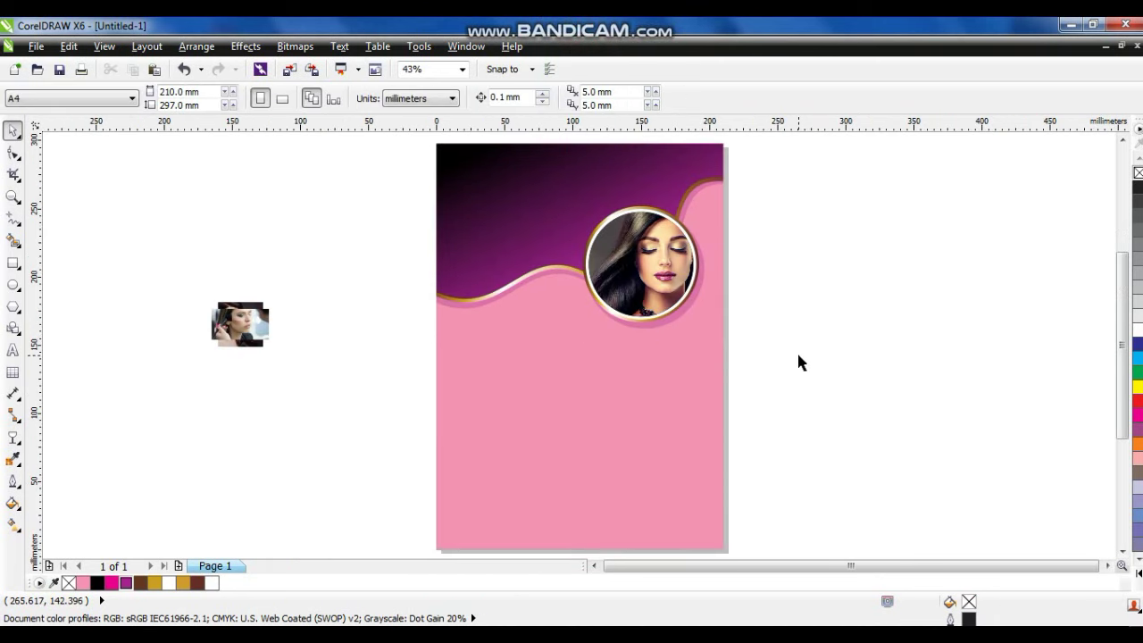
{"action": "left_click", "coordinate": [13, 197]}
Draw a closed three-node shape from the left page edge to the portrait circle.
{"action": "left_click_drag", "start_coordinate": [344, 219], "coordinate": [874, 472]}
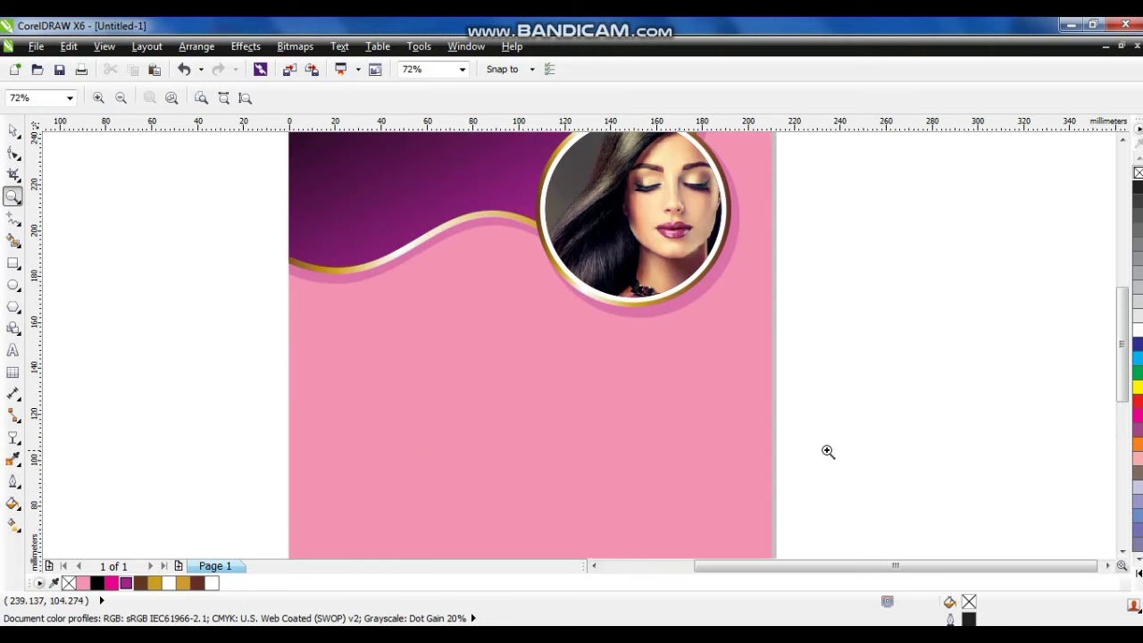
{"action": "right_click", "coordinate": [411, 316]}
{"action": "left_click_drag", "start_coordinate": [421, 138], "coordinate": [765, 460]}
{"action": "left_click", "coordinate": [13, 217]}
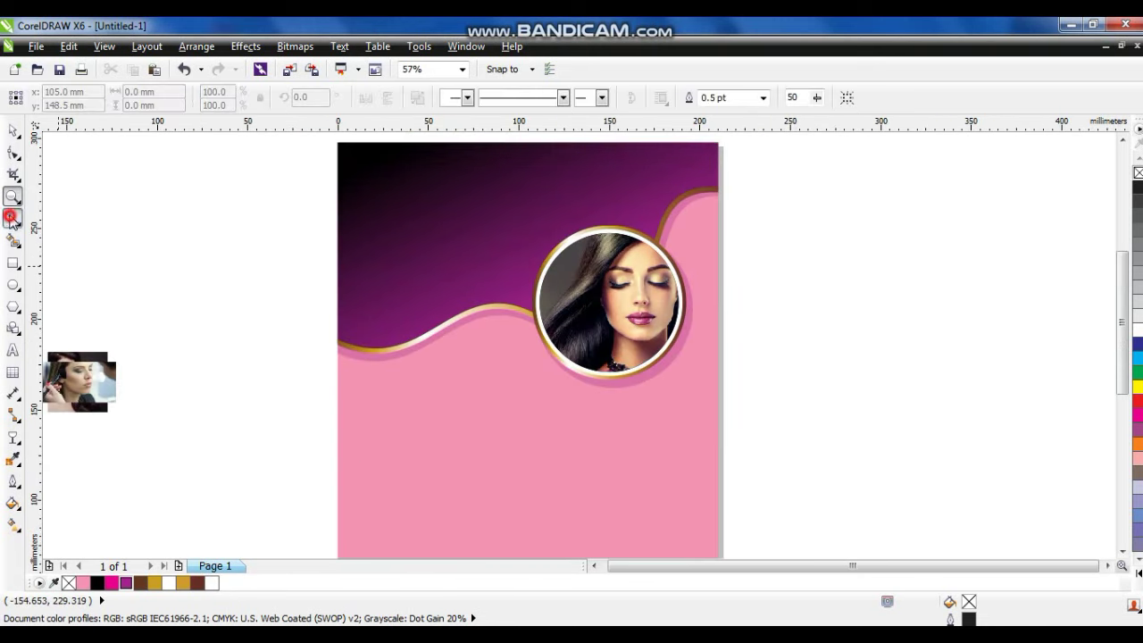
{"action": "left_click", "coordinate": [331, 368]}
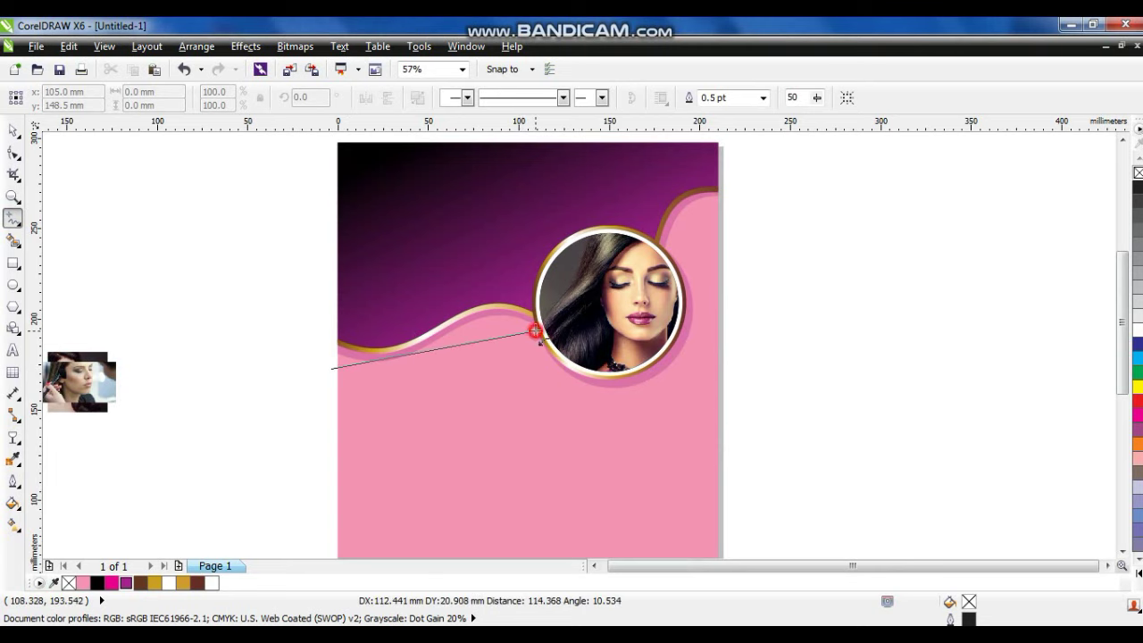
{"action": "left_click", "coordinate": [534, 333]}
{"action": "left_click", "coordinate": [536, 330]}
{"action": "left_click", "coordinate": [325, 480]}
{"action": "left_click", "coordinate": [331, 368]}
Convert the new shape's edges to curves and bend its top edge up toward the wave.
{"action": "left_click", "coordinate": [13, 152]}
{"action": "left_click_drag", "start_coordinate": [174, 244], "coordinate": [516, 503]}
{"action": "left_click", "coordinate": [234, 98]}
{"action": "left_click", "coordinate": [327, 362]}
{"action": "left_click_drag", "start_coordinate": [399, 357], "coordinate": [399, 410]}
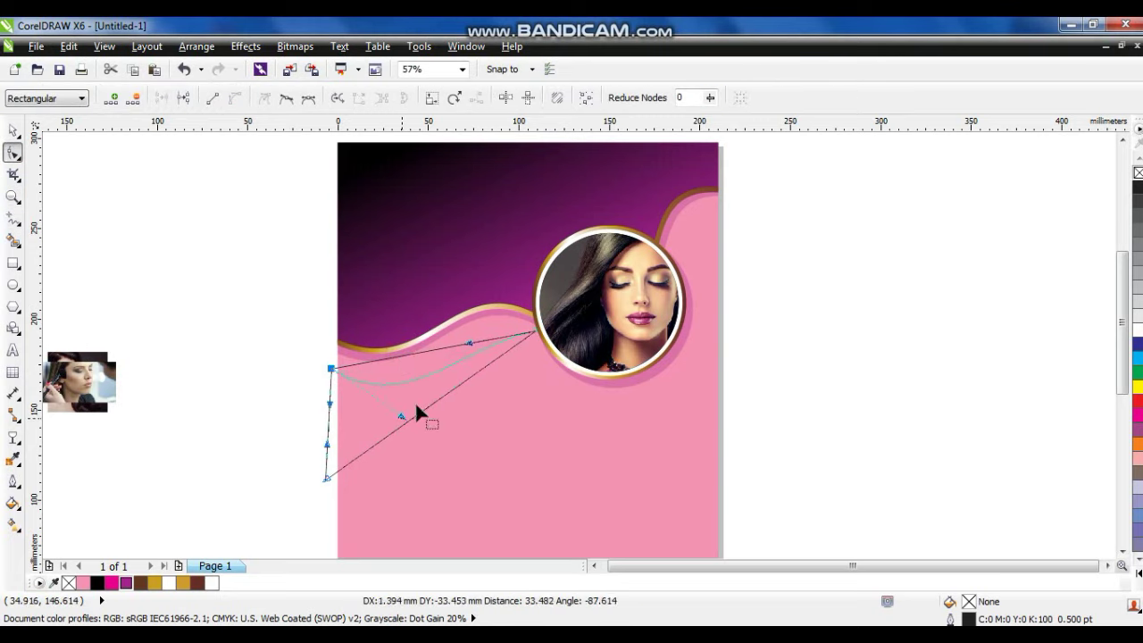
{"action": "left_click_drag", "start_coordinate": [468, 339], "coordinate": [457, 312]}
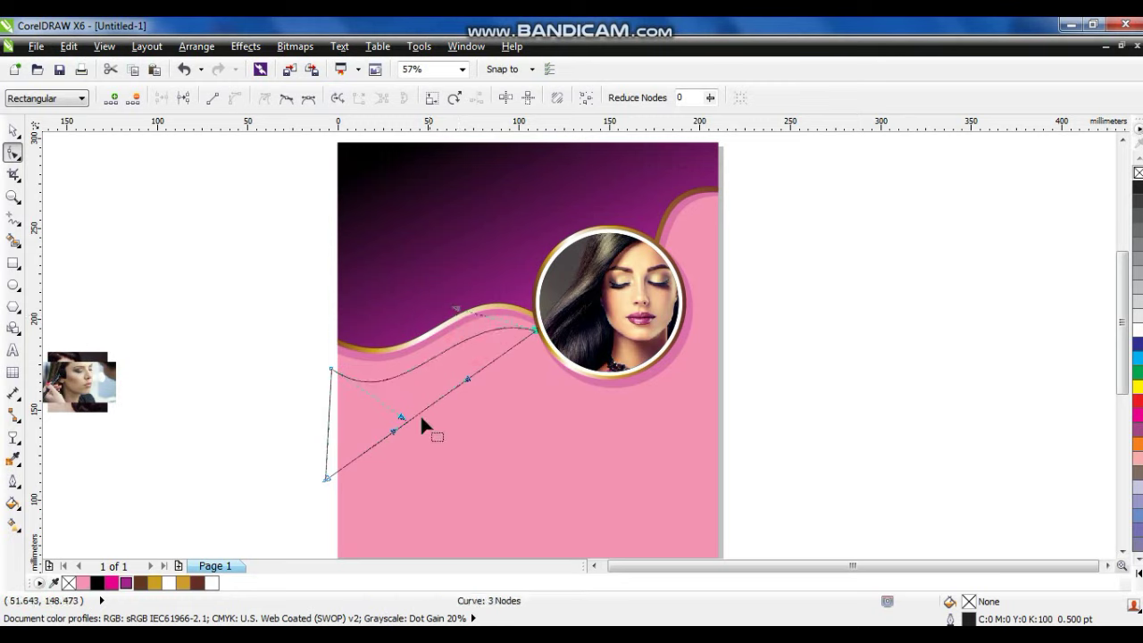
{"action": "left_click_drag", "start_coordinate": [404, 420], "coordinate": [334, 361]}
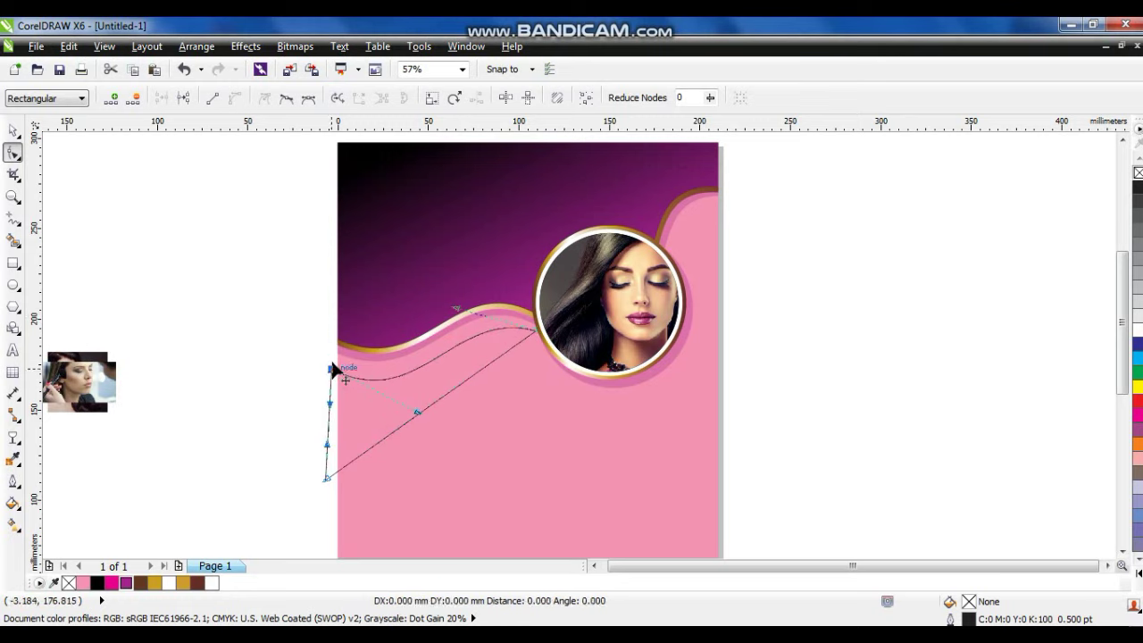
{"action": "left_click_drag", "start_coordinate": [332, 360], "coordinate": [332, 361]}
Refine the curves so the lower edge sweeps in an S up toward the circle.
{"action": "left_click_drag", "start_coordinate": [457, 312], "coordinate": [458, 297]}
{"action": "left_click_drag", "start_coordinate": [419, 407], "coordinate": [414, 419]}
{"action": "left_click_drag", "start_coordinate": [265, 458], "coordinate": [394, 528]}
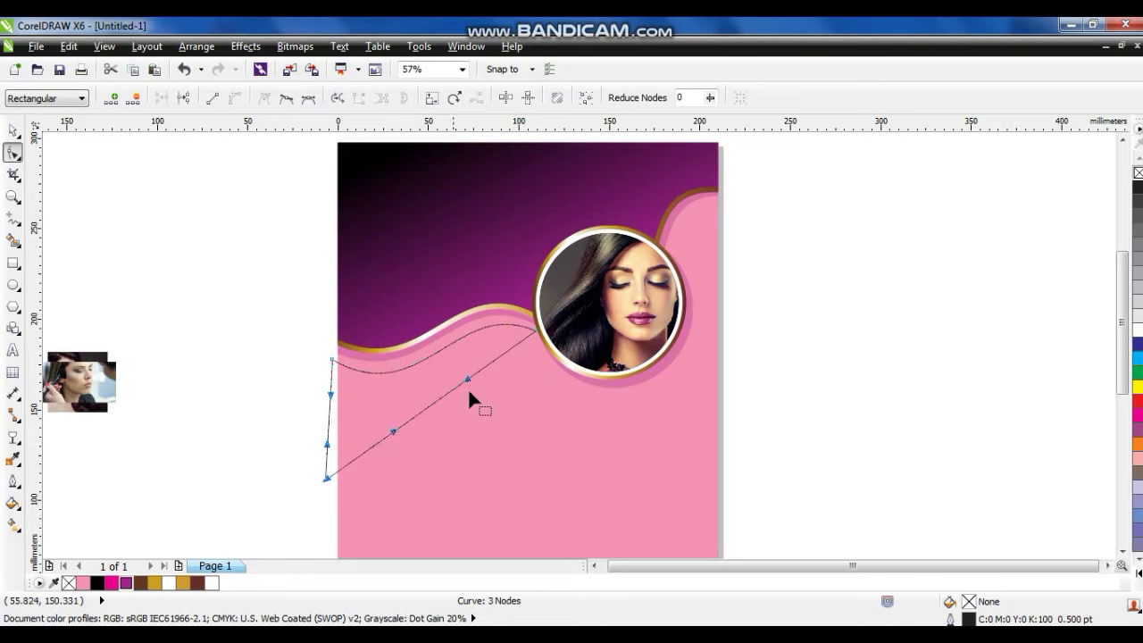
{"action": "left_click_drag", "start_coordinate": [394, 430], "coordinate": [451, 494]}
{"action": "left_click_drag", "start_coordinate": [467, 383], "coordinate": [450, 356]}
{"action": "left_click_drag", "start_coordinate": [451, 498], "coordinate": [456, 500]}
{"action": "left_click_drag", "start_coordinate": [449, 357], "coordinate": [437, 353]}
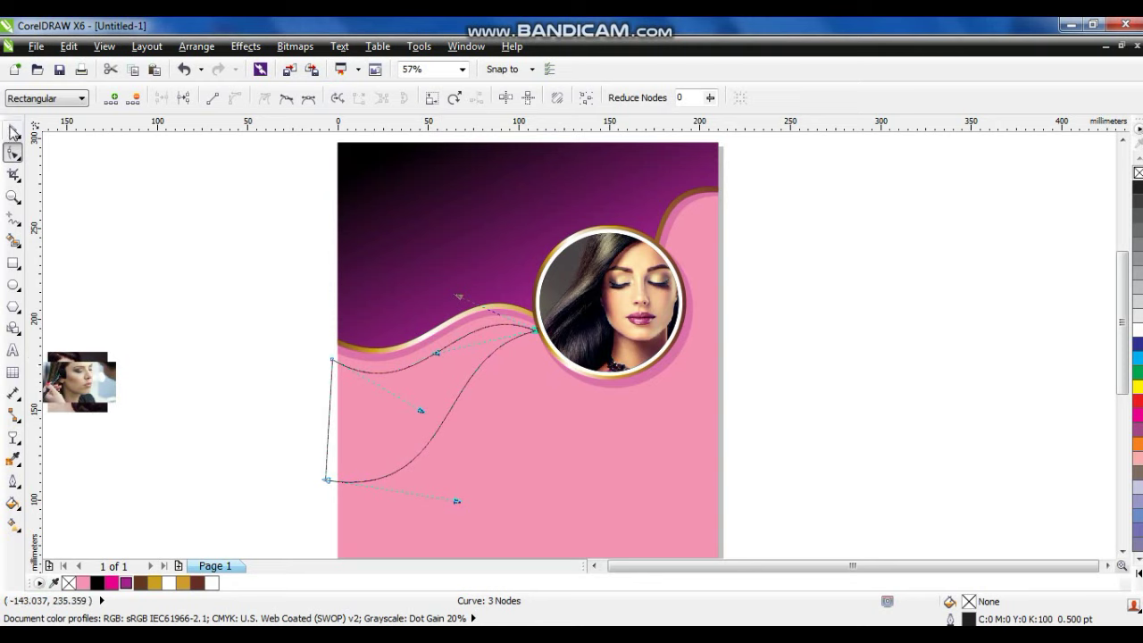
{"action": "left_click", "coordinate": [14, 132]}
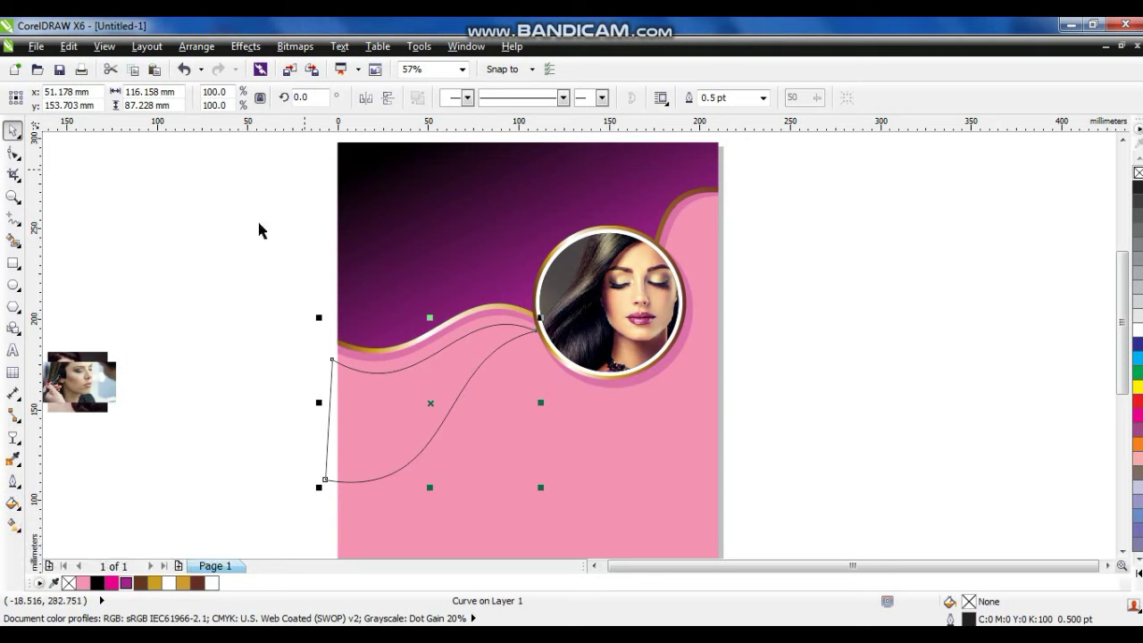
Fill the ribbon with the Cylinder - Gold 01 fountain fill preset.
{"action": "left_click", "coordinate": [14, 525]}
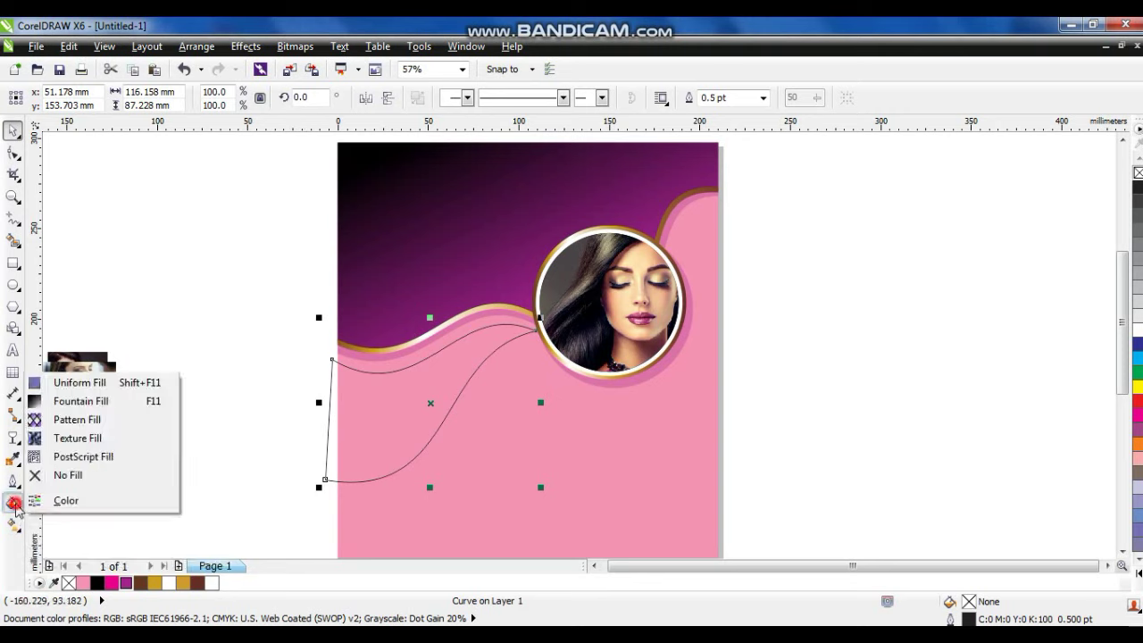
{"action": "left_click", "coordinate": [76, 400]}
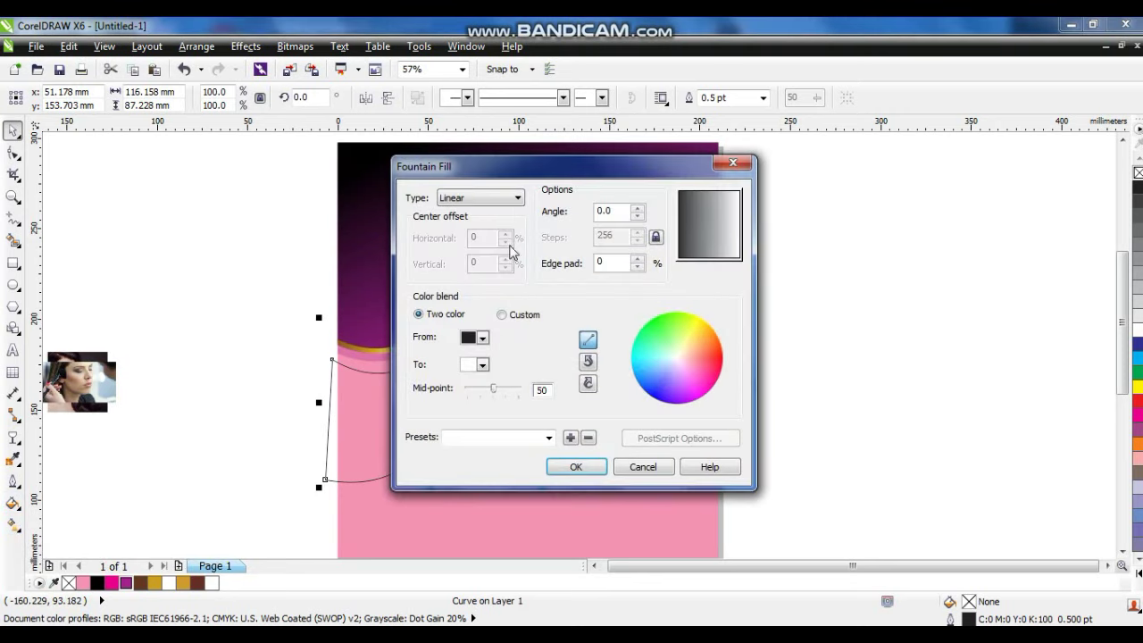
{"action": "left_click", "coordinate": [512, 319]}
{"action": "left_click", "coordinate": [548, 438]}
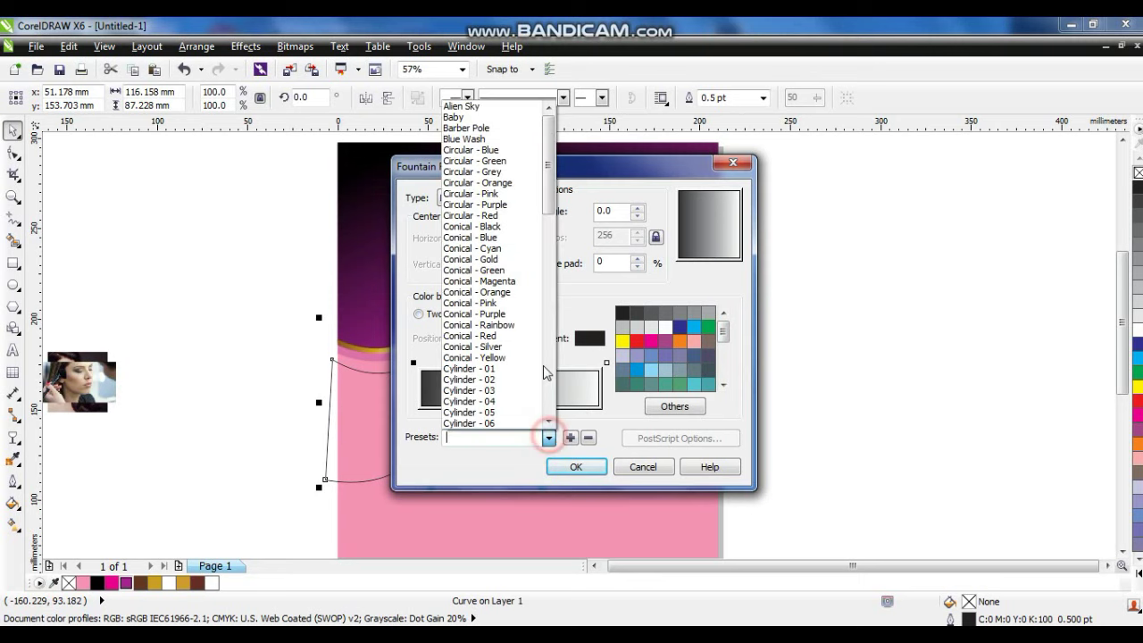
{"action": "left_click_drag", "start_coordinate": [551, 203], "coordinate": [551, 272]}
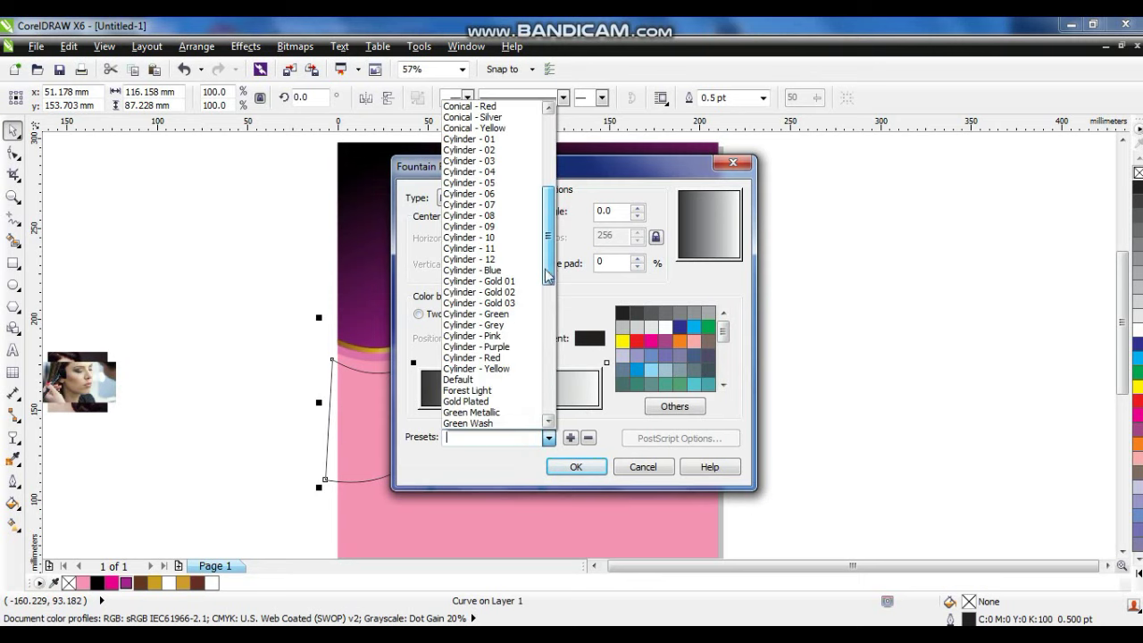
{"action": "left_click", "coordinate": [500, 282]}
{"action": "left_click", "coordinate": [576, 467]}
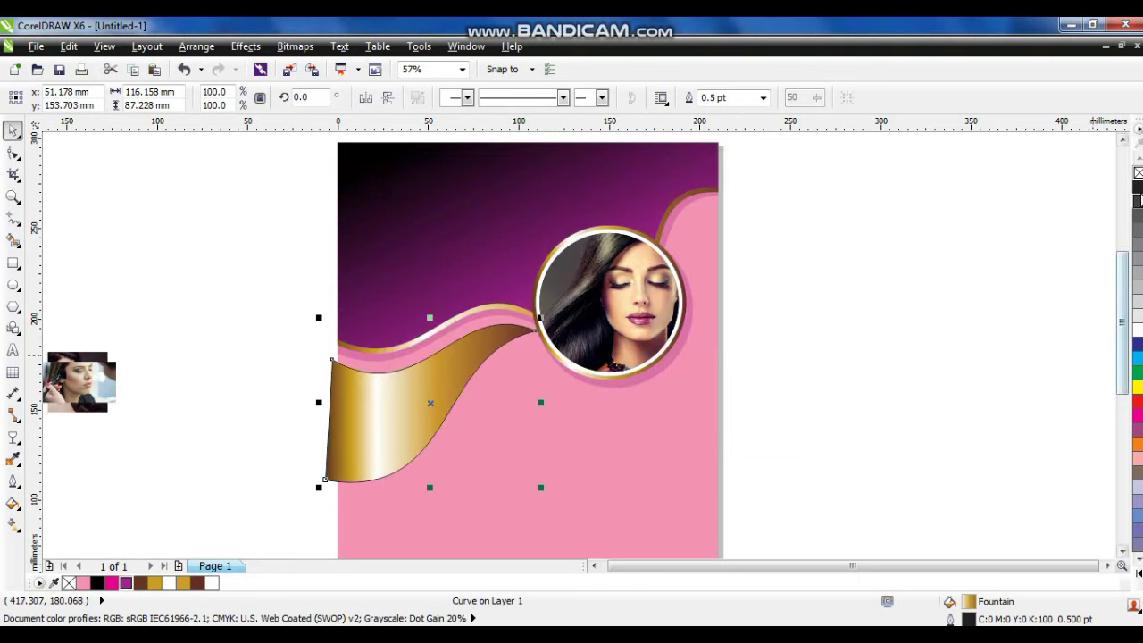
Remove the ribbon's outline and skew the shape so its bottom-left drops lower.
{"action": "right_click", "coordinate": [1138, 173]}
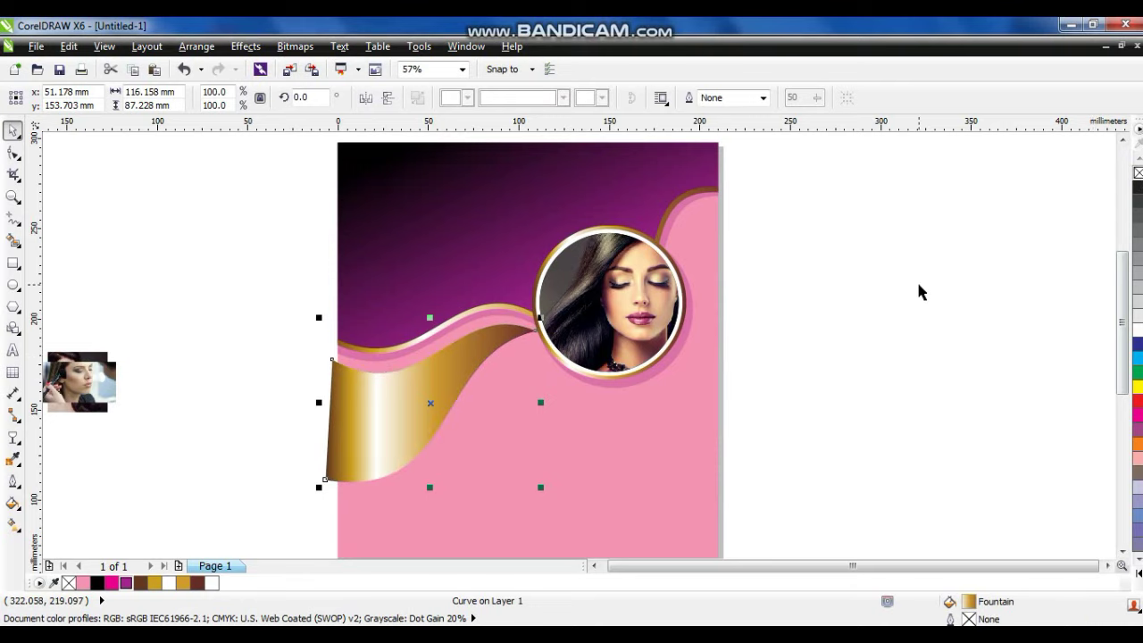
{"action": "left_click", "coordinate": [920, 291]}
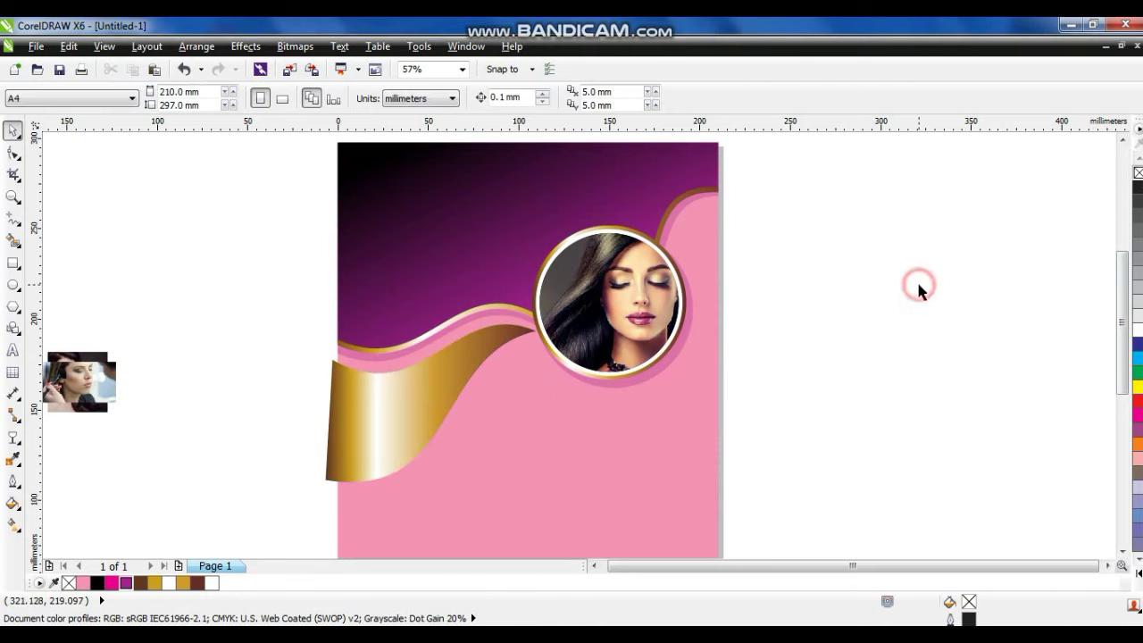
{"action": "left_click", "coordinate": [401, 442]}
{"action": "left_click", "coordinate": [363, 455]}
{"action": "left_click_drag", "start_coordinate": [322, 406], "coordinate": [324, 418]}
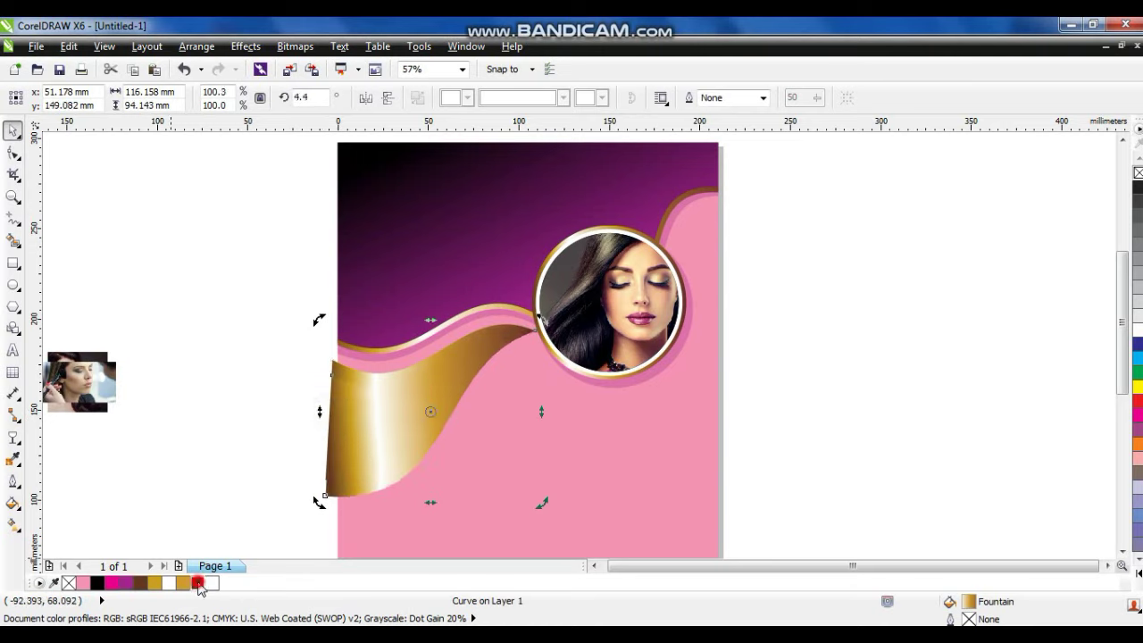
Fill the skewed shape dark brown and make it uniformly semi-transparent.
{"action": "left_click", "coordinate": [197, 583]}
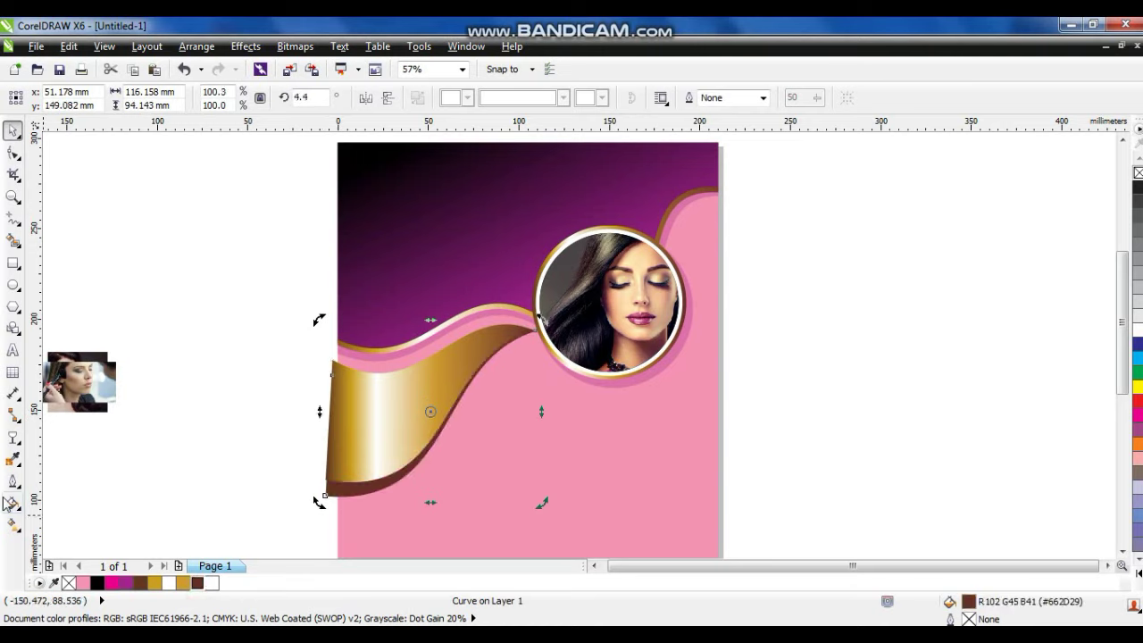
{"action": "left_click", "coordinate": [13, 437]}
{"action": "left_click", "coordinate": [93, 99]}
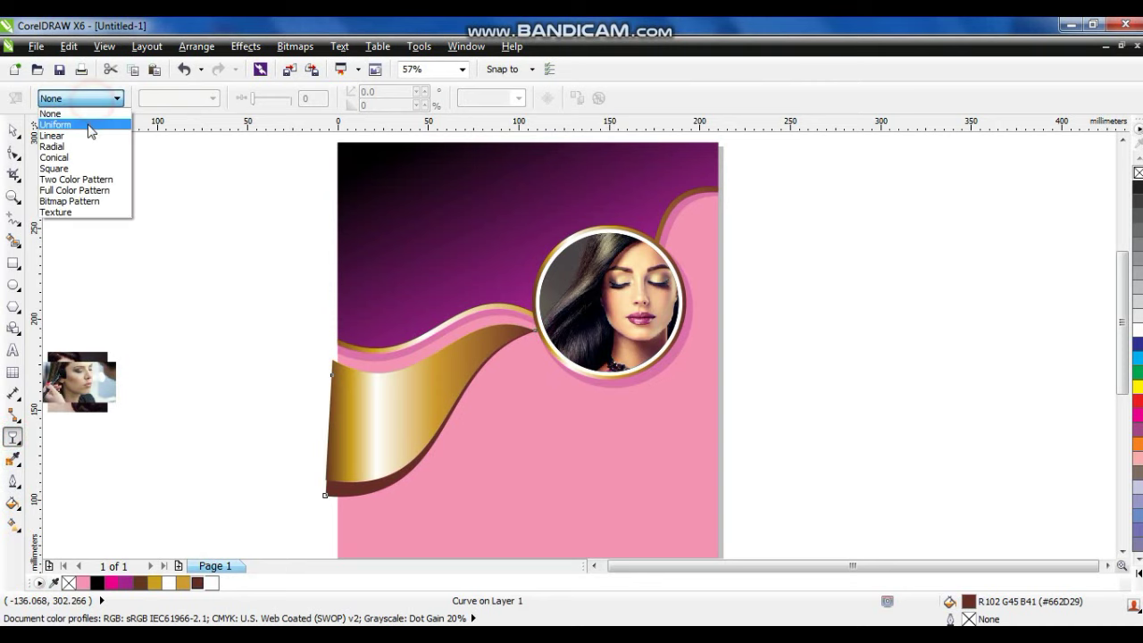
{"action": "left_click", "coordinate": [89, 126]}
PowerClip the gold ribbon and brown shadow together inside the page background.
{"action": "left_click", "coordinate": [14, 130]}
{"action": "left_click_drag", "start_coordinate": [220, 258], "coordinate": [564, 541]}
{"action": "right_click", "coordinate": [413, 391]}
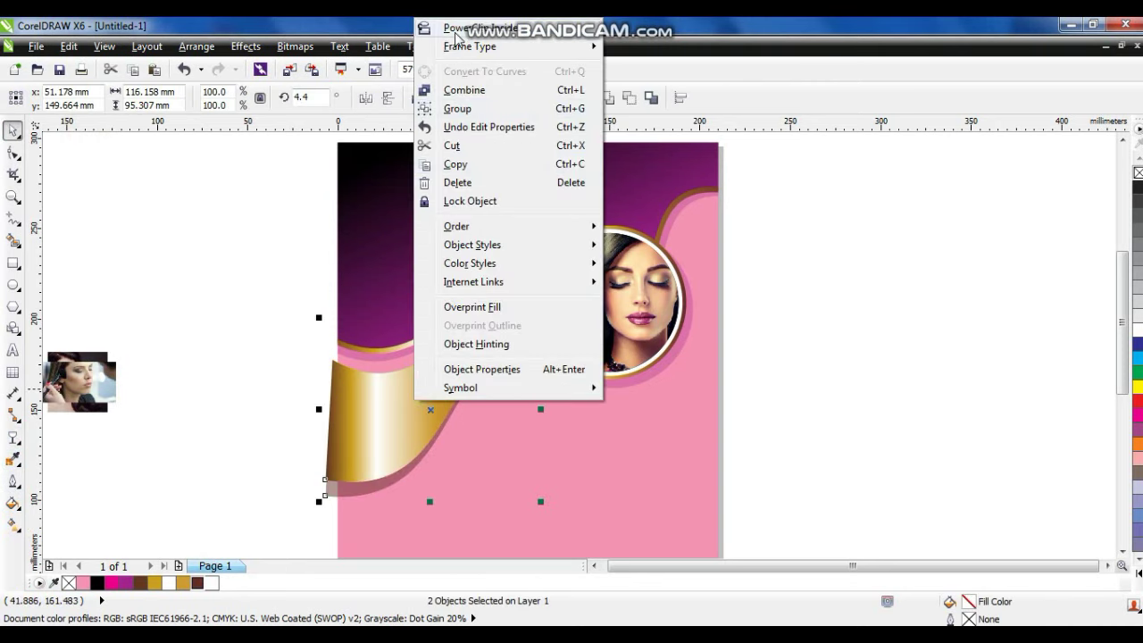
{"action": "left_click", "coordinate": [480, 28]}
{"action": "left_click", "coordinate": [432, 183]}
{"action": "scroll", "coordinate": [828, 340], "scroll_direction": "down", "scroll_amount": 1}
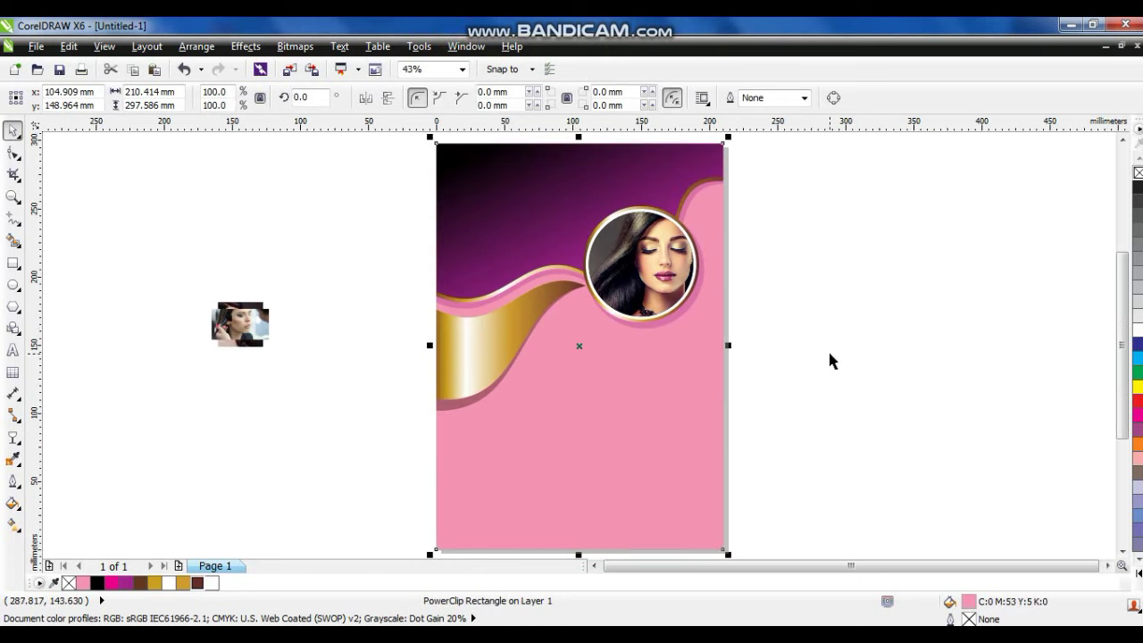
{"action": "left_click", "coordinate": [829, 355]}
{"action": "left_click", "coordinate": [316, 366]}
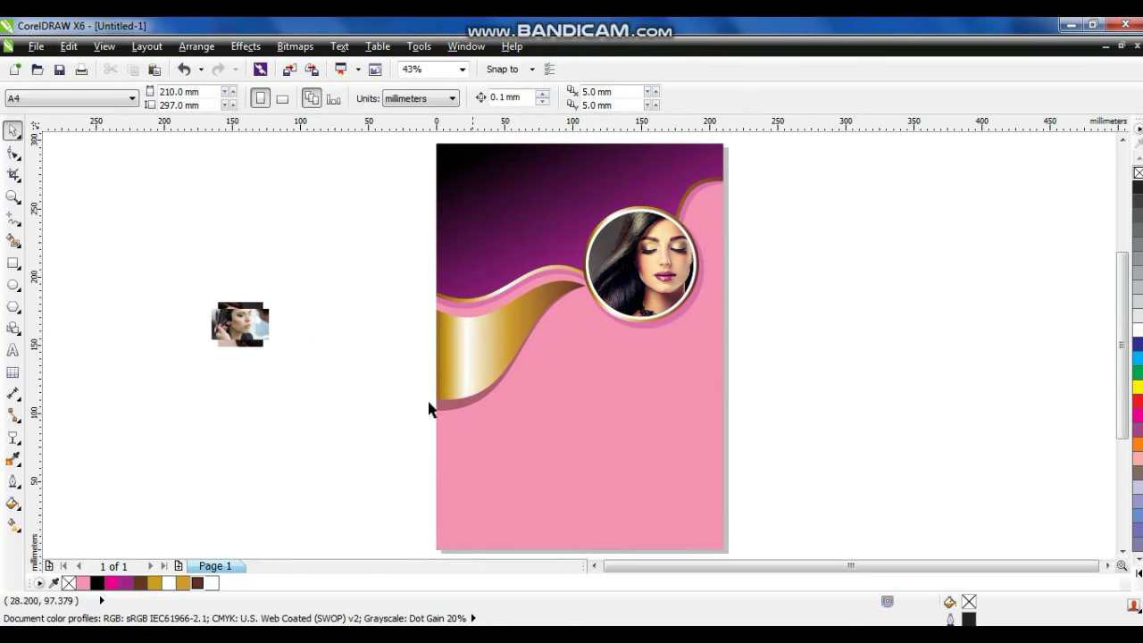
{"action": "left_click", "coordinate": [10, 198]}
Draw a circle left of the page and convert it to curves.
{"action": "left_click", "coordinate": [816, 403]}
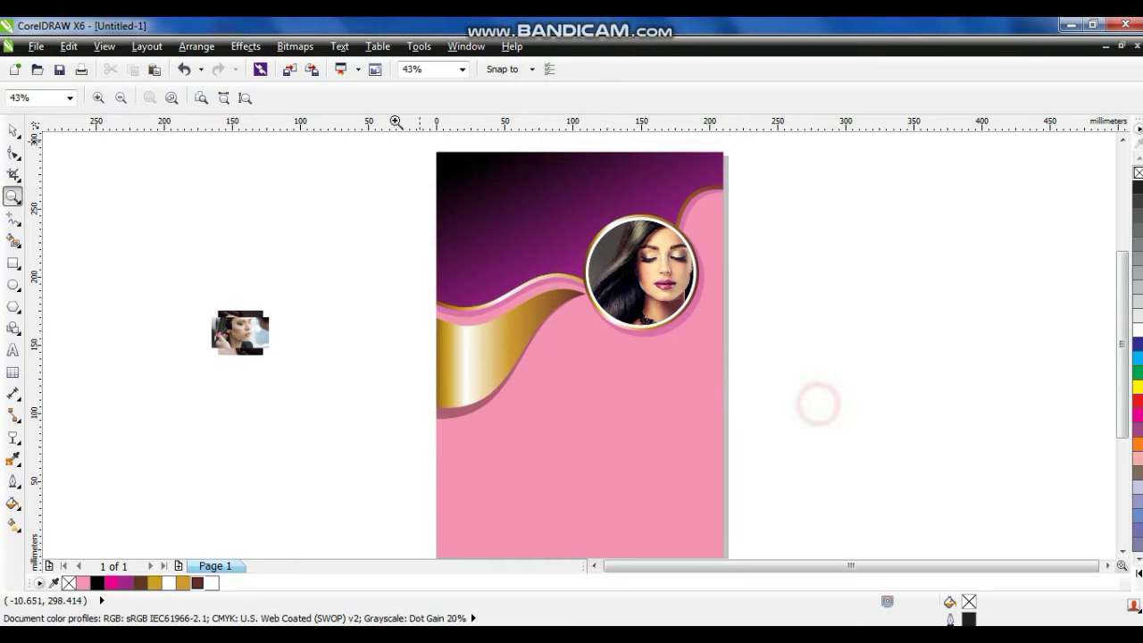
{"action": "left_click_drag", "start_coordinate": [315, 221], "coordinate": [834, 483]}
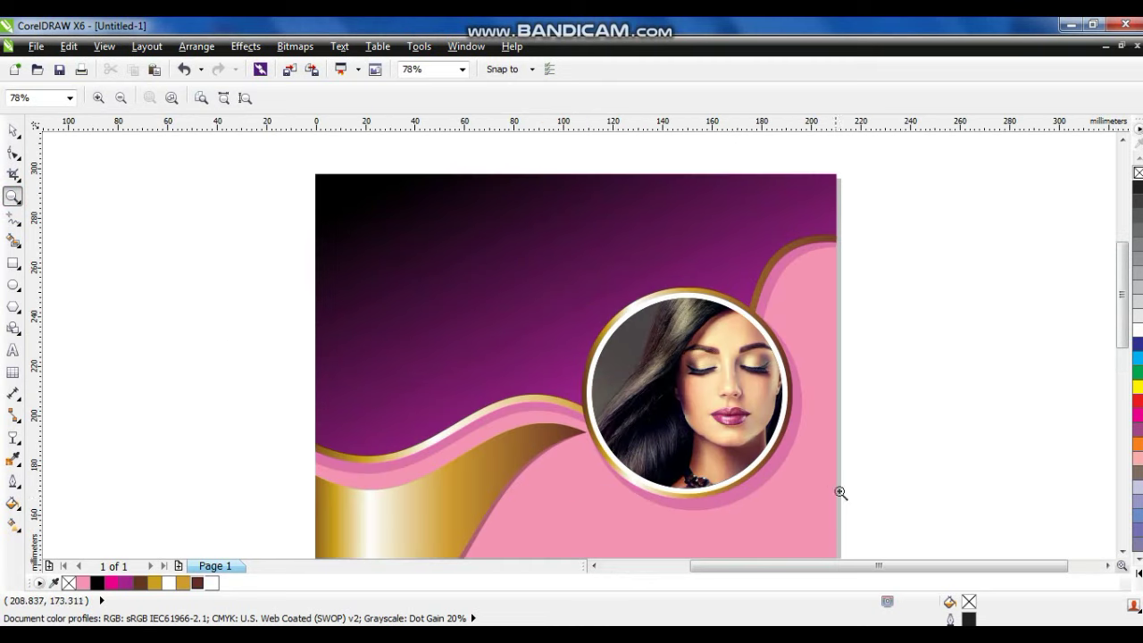
{"action": "left_click", "coordinate": [12, 285]}
{"action": "left_click_drag", "start_coordinate": [149, 225], "coordinate": [363, 438]}
{"action": "left_click", "coordinate": [11, 131]}
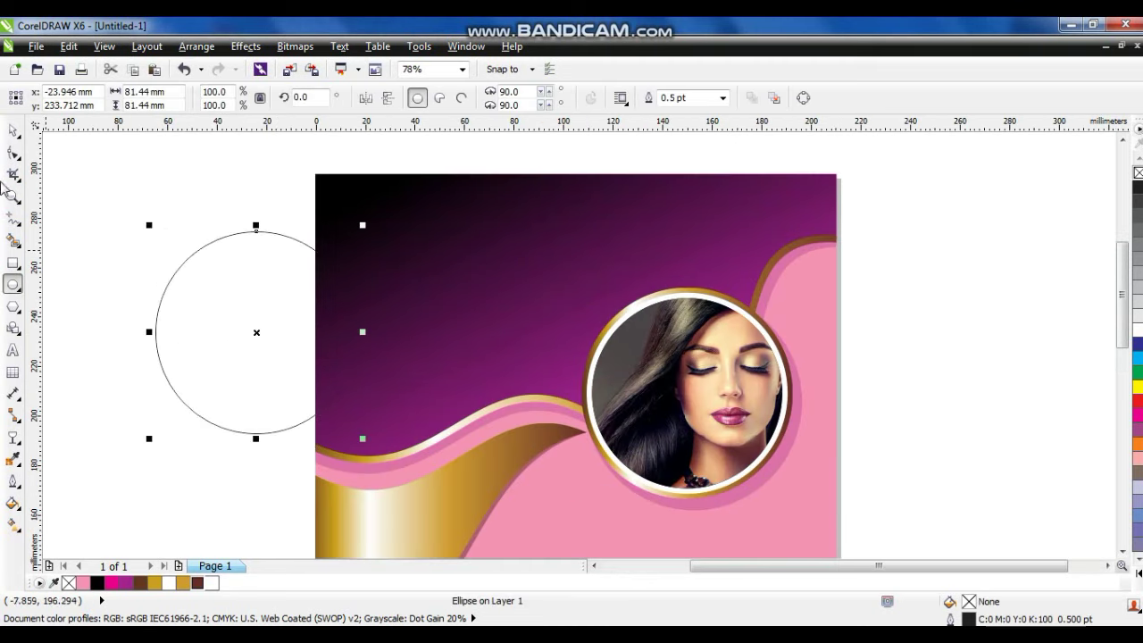
{"action": "left_click_drag", "start_coordinate": [363, 226], "coordinate": [362, 231]}
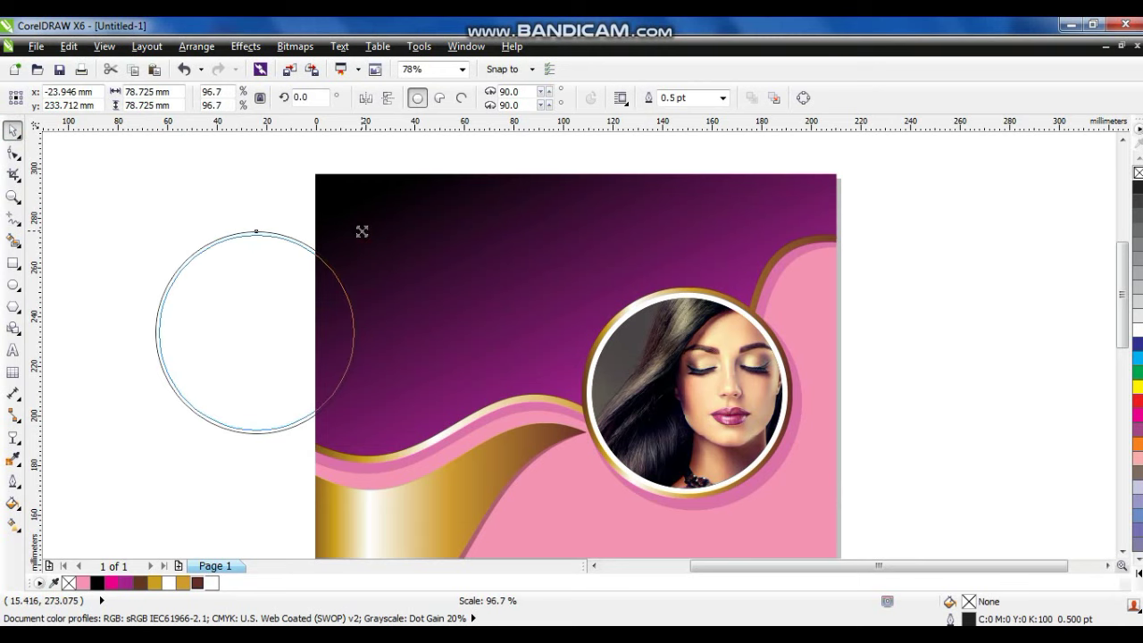
{"action": "key", "text": "Escape"}
{"action": "left_click", "coordinate": [280, 237]}
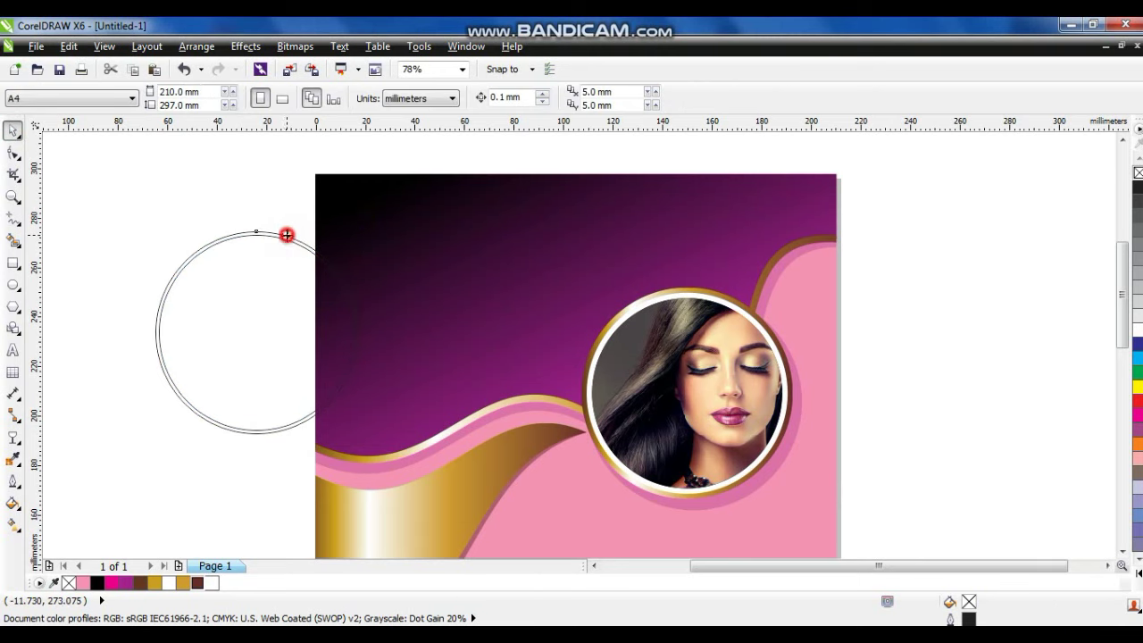
{"action": "left_click", "coordinate": [284, 237]}
{"action": "left_click", "coordinate": [280, 239], "text": "shift"}
{"action": "left_click", "coordinate": [417, 97]}
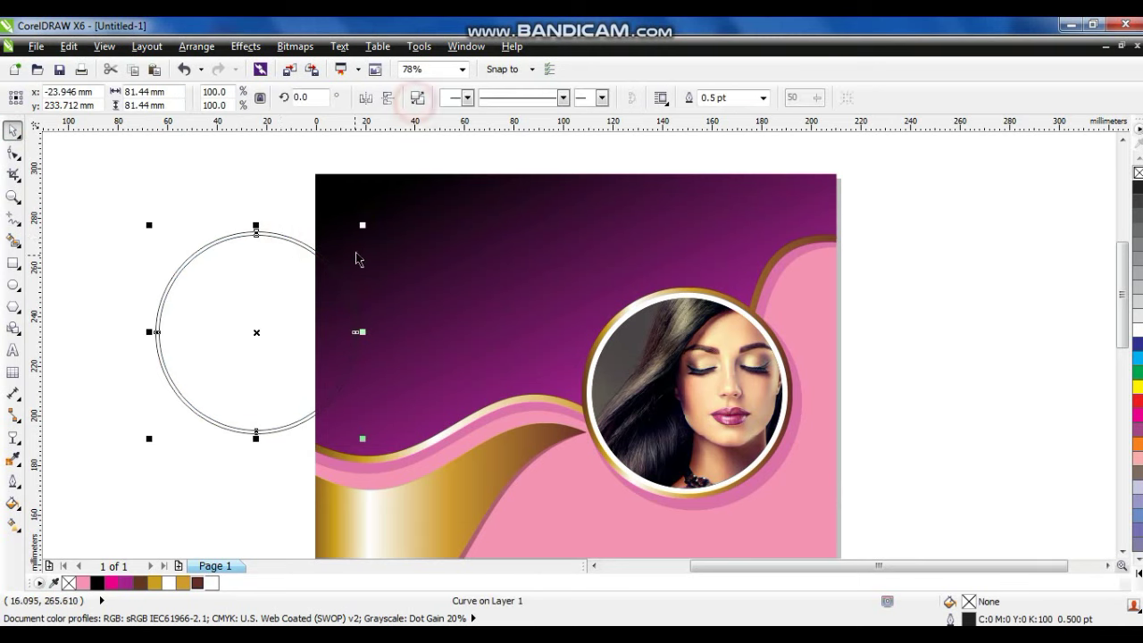
Make a slightly smaller concentric copy and combine both circles into a double ring.
{"action": "left_click_drag", "start_coordinate": [363, 226], "coordinate": [354, 234]}
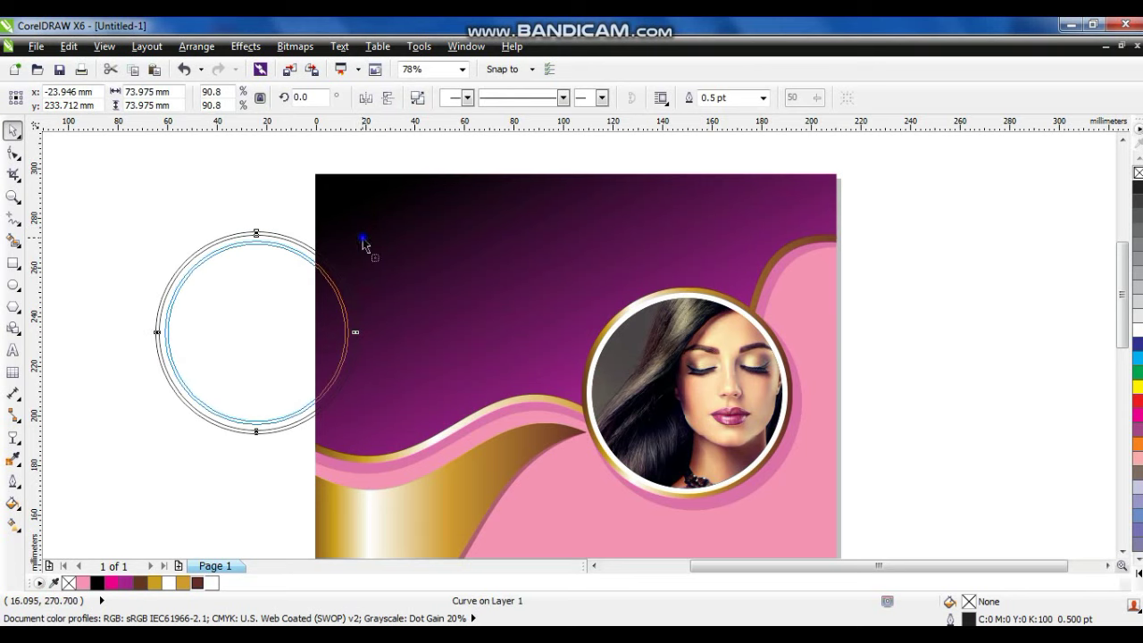
{"action": "left_click_drag", "start_coordinate": [133, 194], "coordinate": [421, 460]}
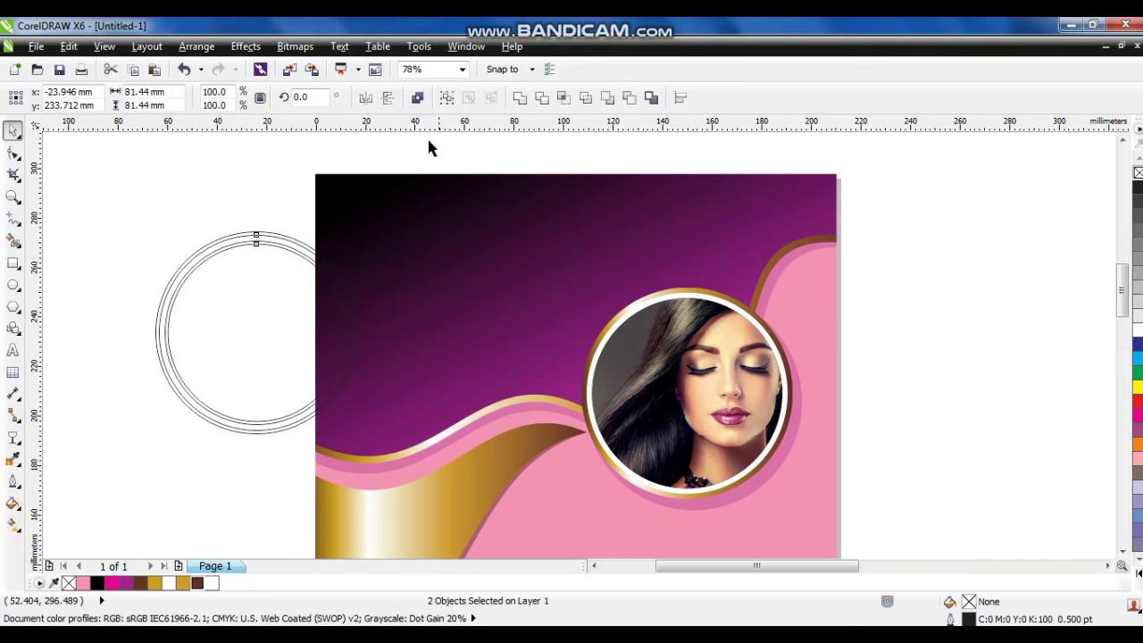
{"action": "key", "text": "shift+F2"}
{"action": "left_click", "coordinate": [417, 97]}
{"action": "left_click", "coordinate": [221, 250]}
{"action": "key", "text": "F3"}
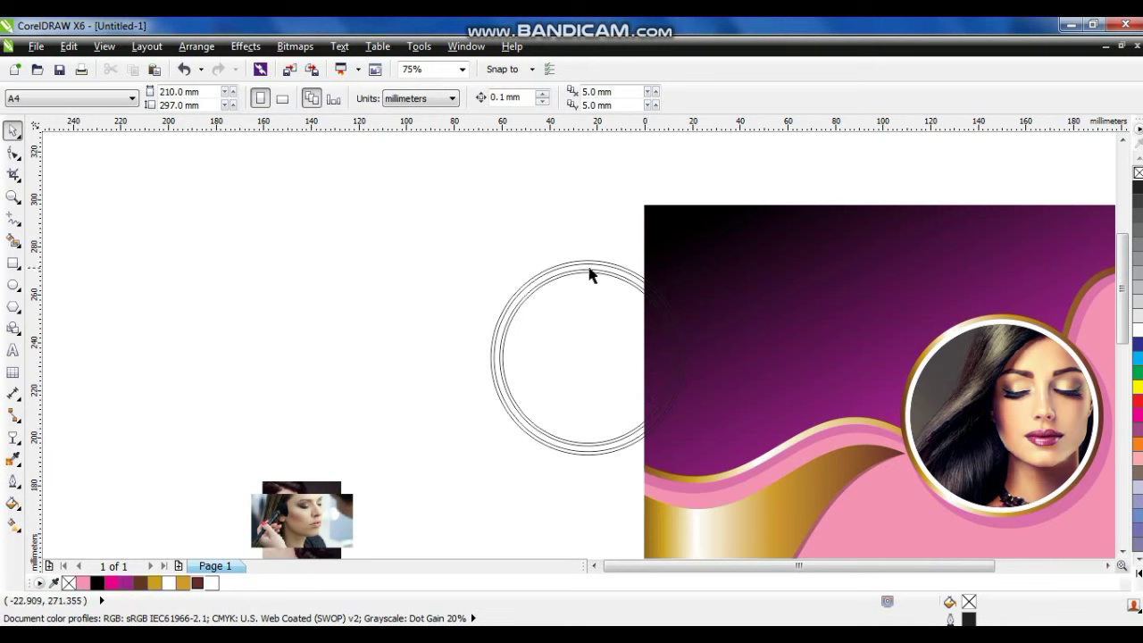
Centre and enlarge the double ring around the portrait, filled white with no outline.
{"action": "left_click_drag", "start_coordinate": [593, 271], "coordinate": [1005, 318]}
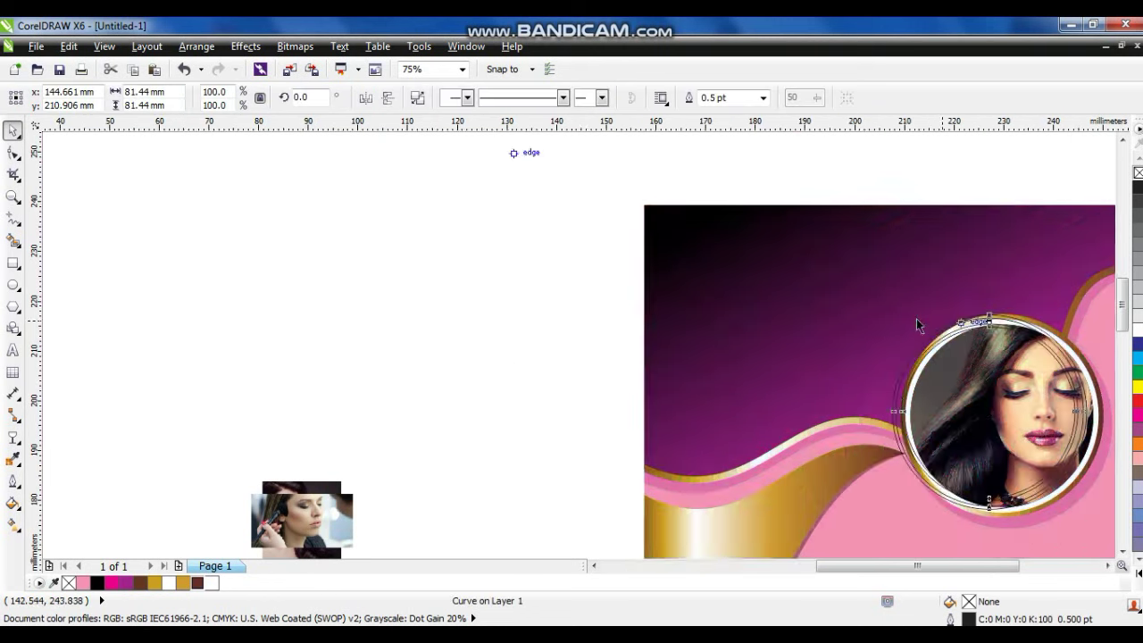
{"action": "left_click_drag", "start_coordinate": [850, 226], "coordinate": [877, 197]}
{"action": "left_click_drag", "start_coordinate": [749, 327], "coordinate": [761, 329]}
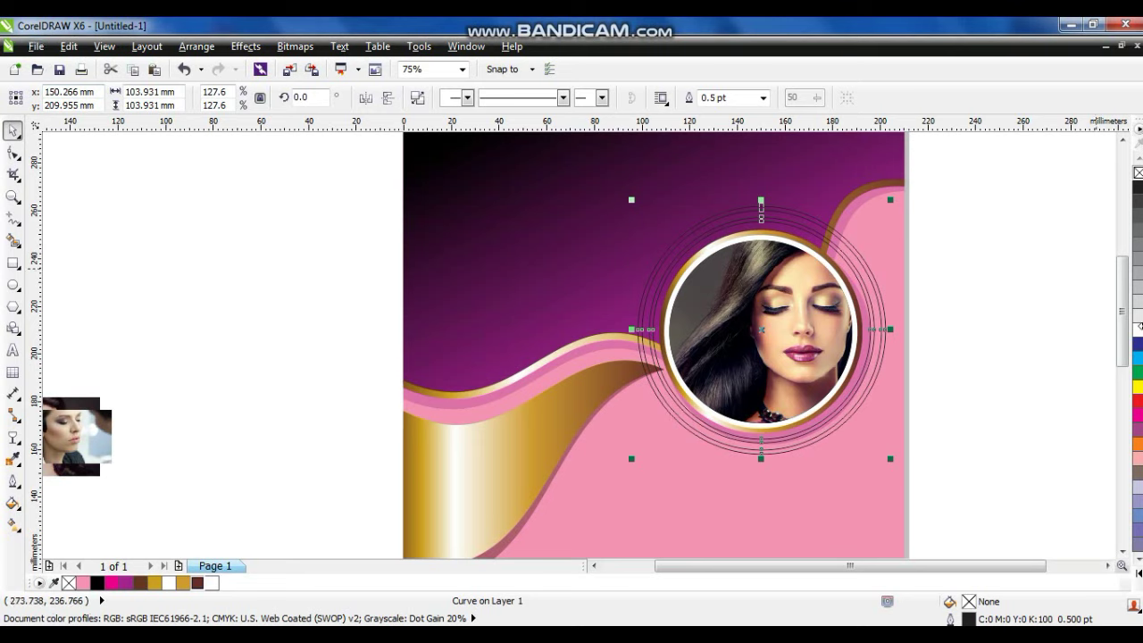
{"action": "left_click", "coordinate": [1138, 330]}
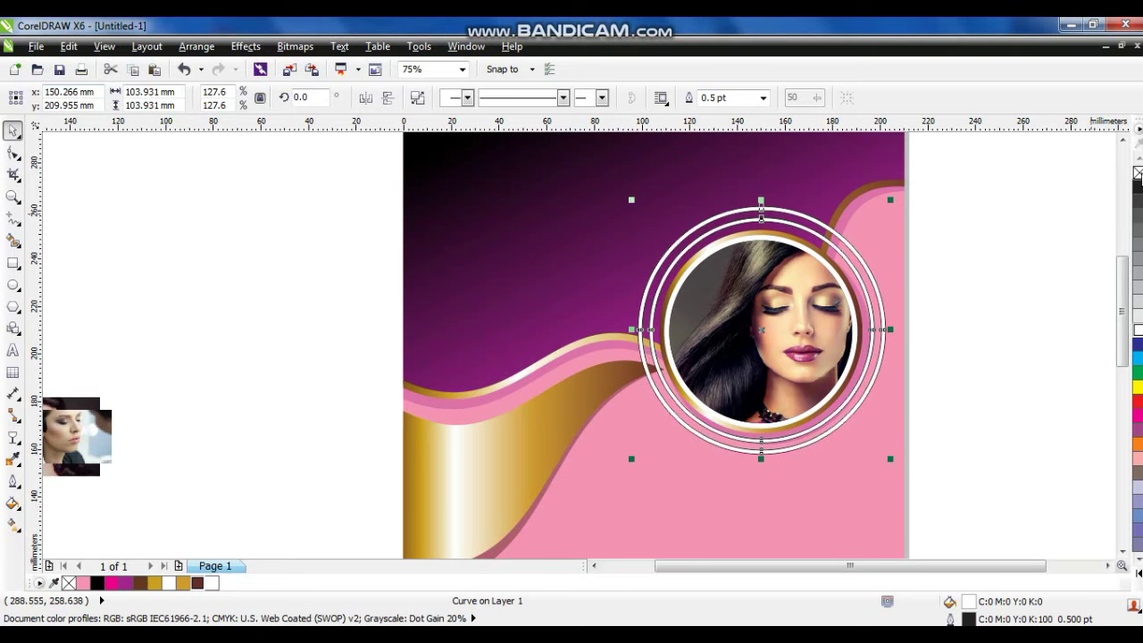
{"action": "right_click", "coordinate": [1138, 173]}
{"action": "left_click", "coordinate": [1031, 316]}
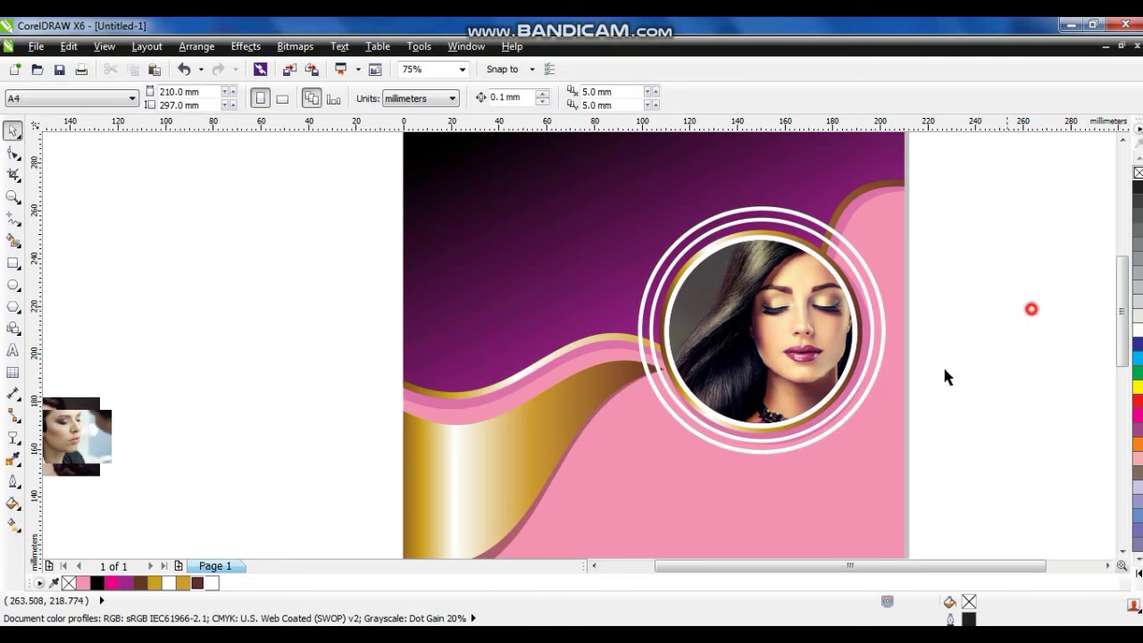
Fill the double ring purple and zoom out to the whole page.
{"action": "left_click", "coordinate": [782, 227]}
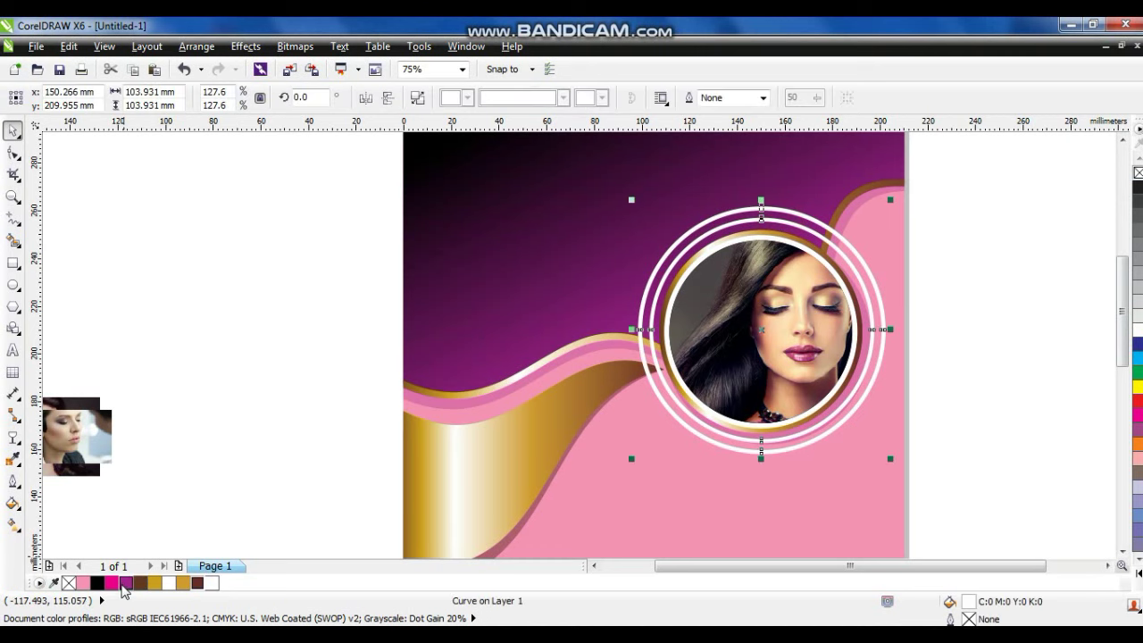
{"action": "left_click", "coordinate": [126, 583]}
{"action": "left_click", "coordinate": [876, 518]}
{"action": "key", "text": "shift+F4"}
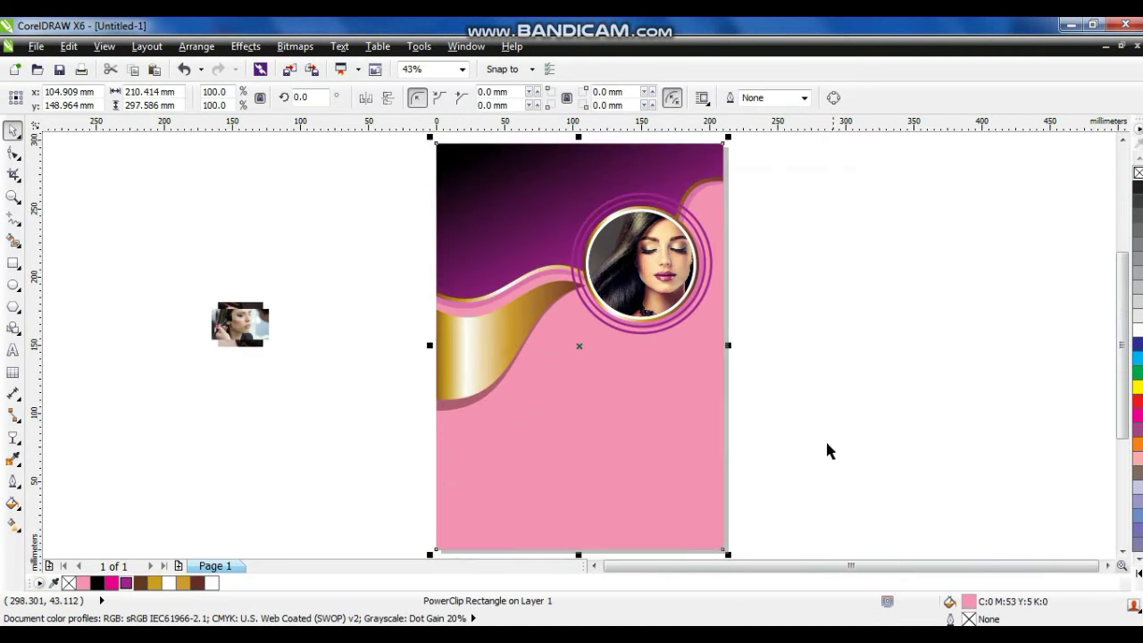
PowerClip the rings inside the pink background, then edit its contents with the rings selected.
{"action": "left_click", "coordinate": [682, 314]}
{"action": "right_click", "coordinate": [683, 318]}
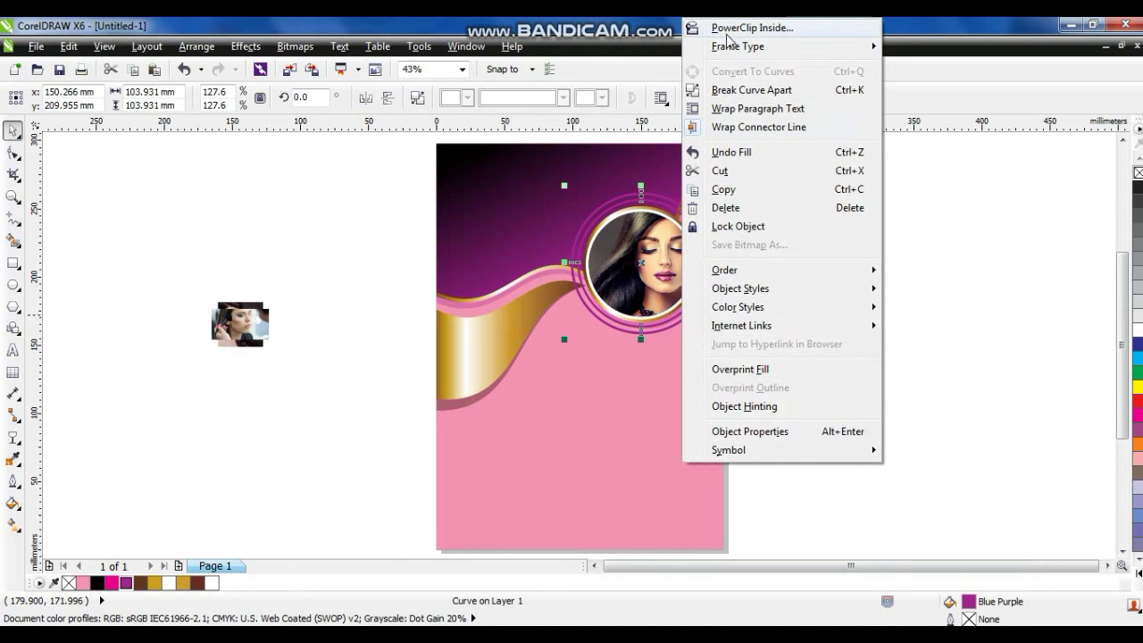
{"action": "left_click", "coordinate": [741, 28]}
{"action": "left_click", "coordinate": [531, 178]}
{"action": "right_click", "coordinate": [531, 178]}
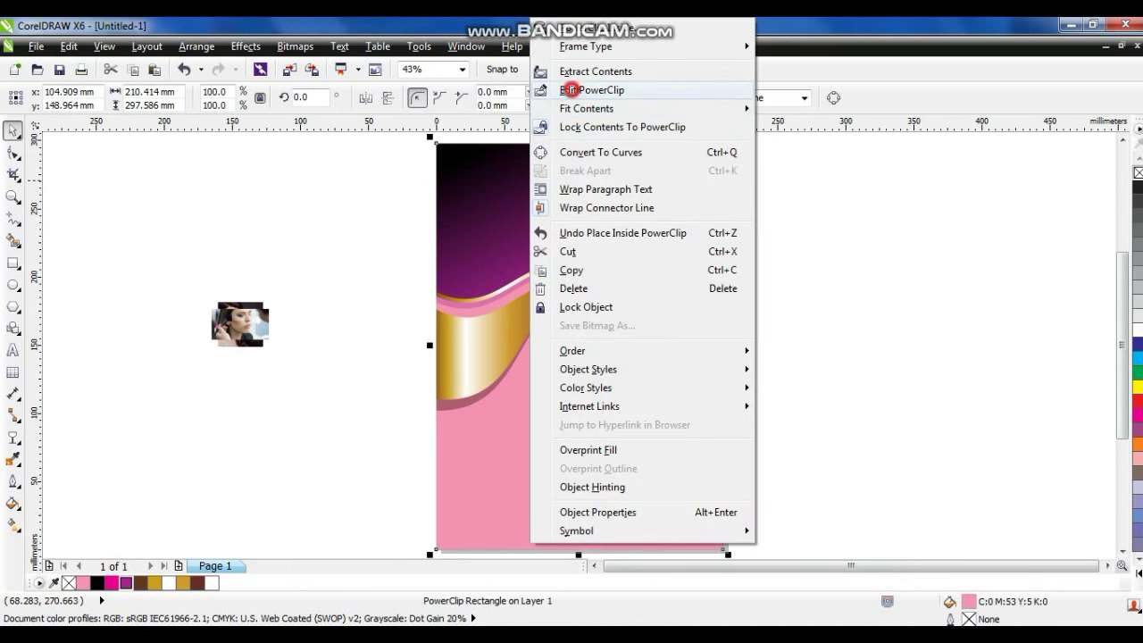
{"action": "left_click", "coordinate": [572, 92]}
{"action": "left_click", "coordinate": [684, 216]}
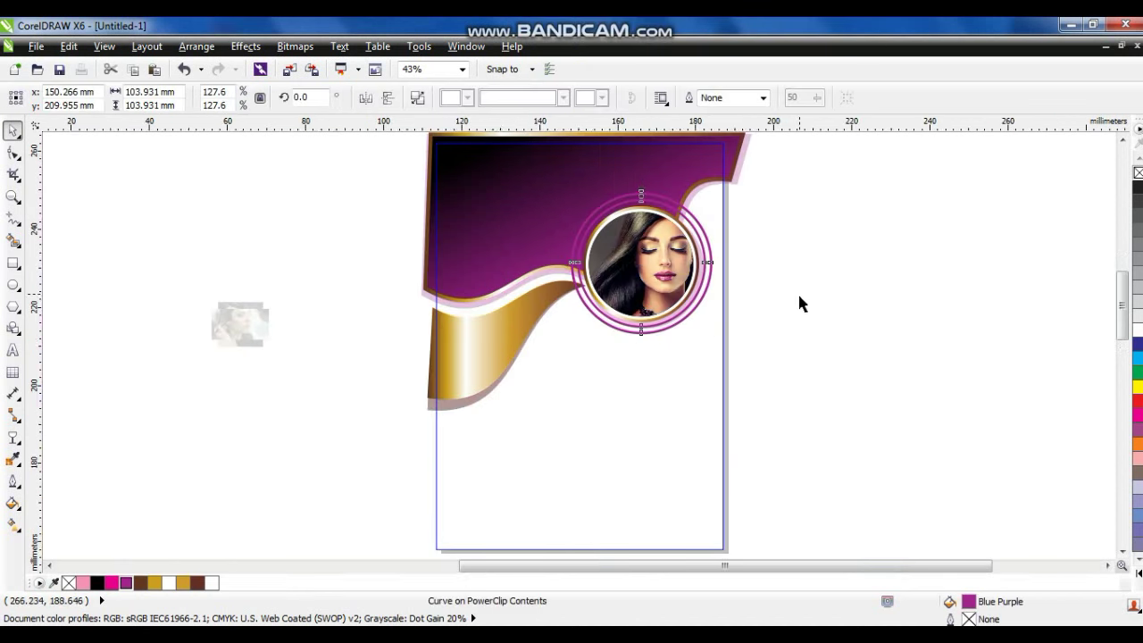
{"action": "key", "text": "shift+F2"}
Copy the gold wave's fill onto the rings with Copy Properties From.
{"action": "left_click", "coordinate": [67, 46]}
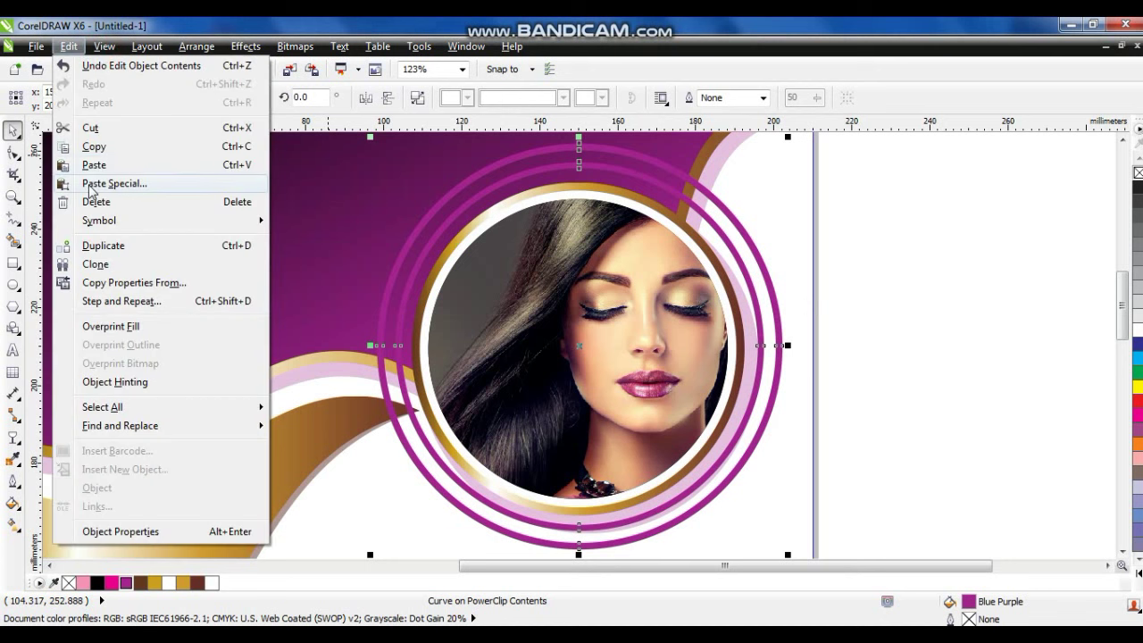
{"action": "left_click", "coordinate": [116, 282]}
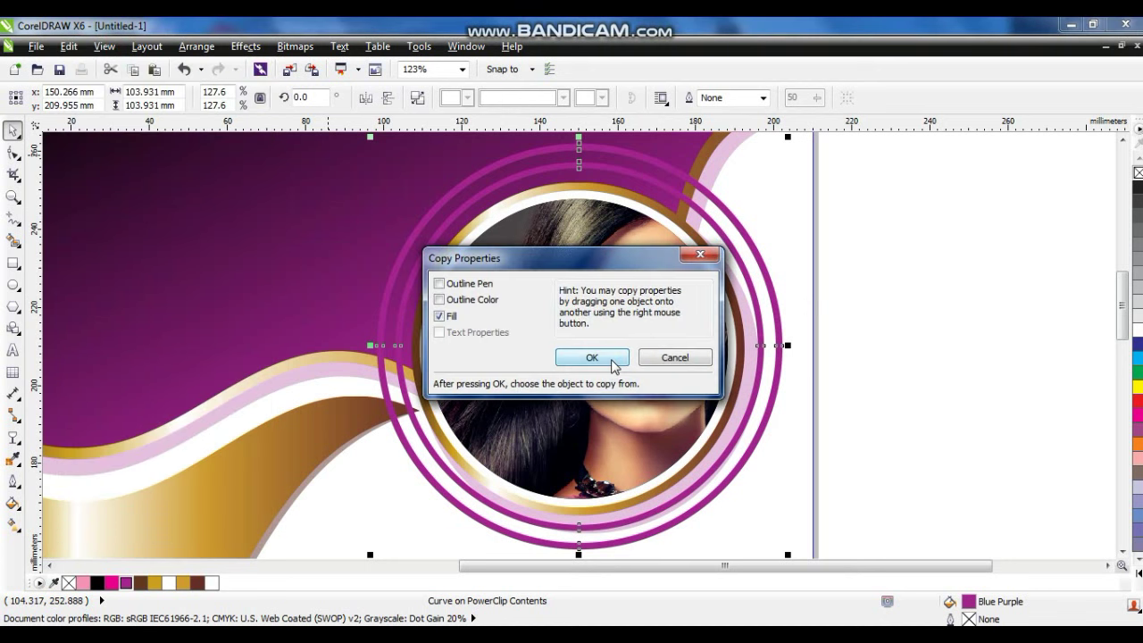
{"action": "left_click", "coordinate": [592, 357]}
{"action": "left_click", "coordinate": [304, 429]}
{"action": "left_click", "coordinate": [948, 345]}
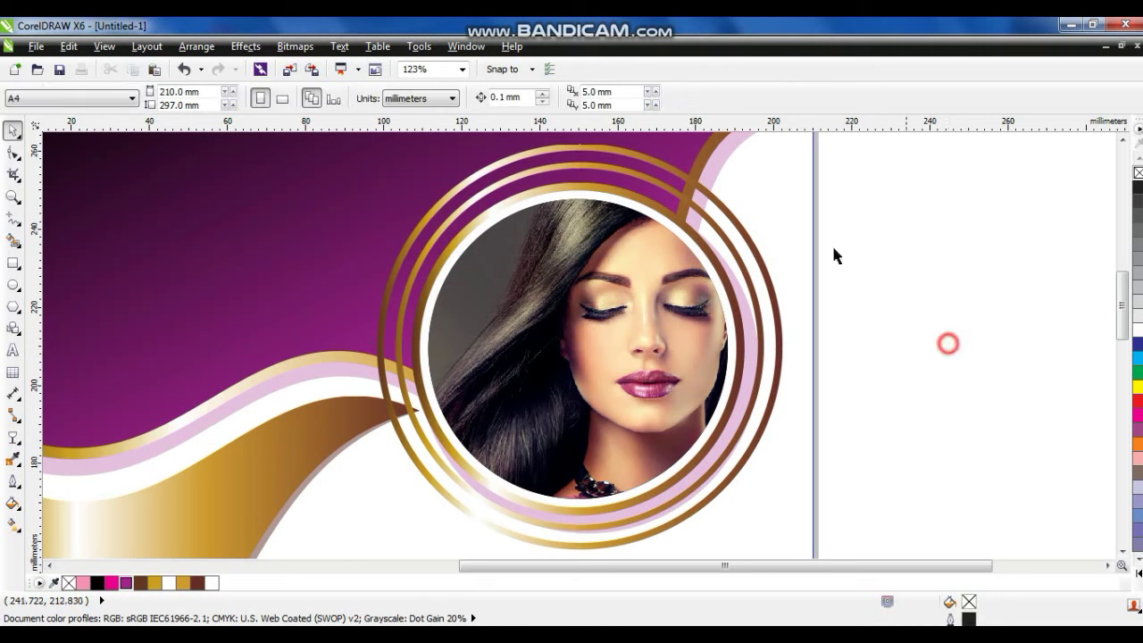
{"action": "left_click", "coordinate": [732, 259]}
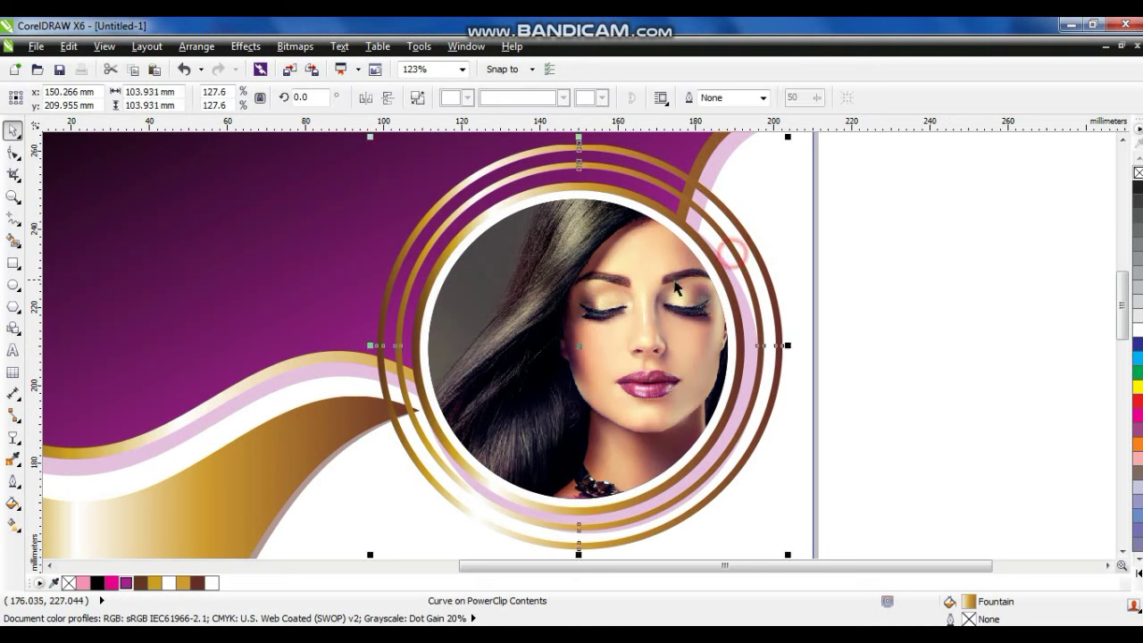
{"action": "left_click", "coordinate": [669, 253]}
Start a polyline cutting shape beside the portrait rings, undoing a stray segment.
{"action": "left_click", "coordinate": [695, 253]}
{"action": "left_click", "coordinate": [659, 255], "text": "shift"}
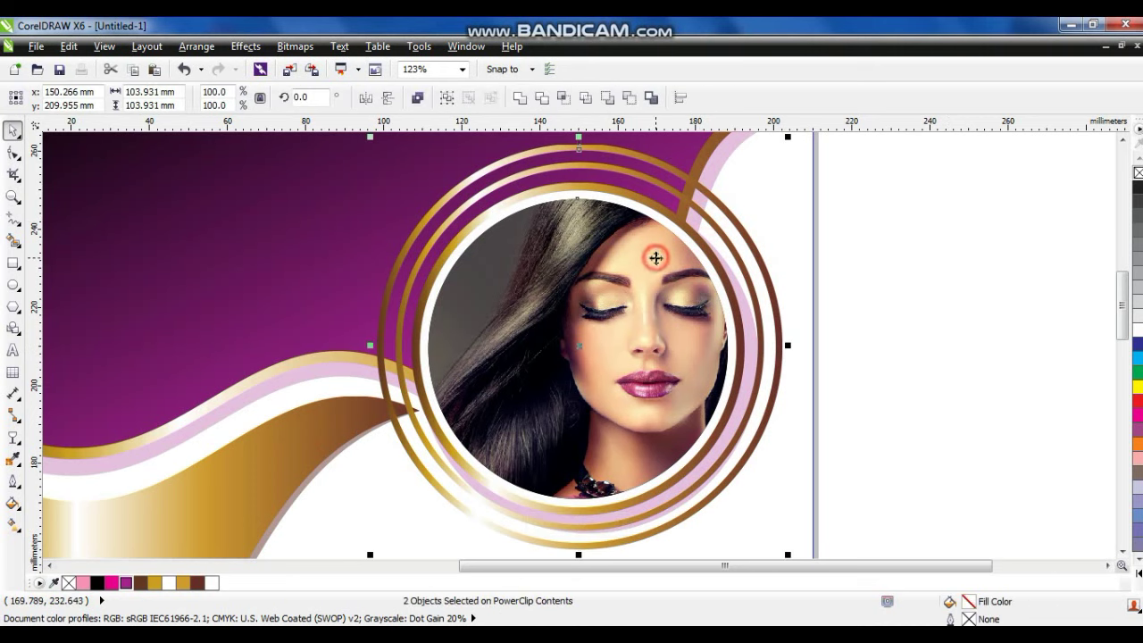
{"action": "left_click", "coordinate": [863, 295]}
{"action": "left_click", "coordinate": [12, 218]}
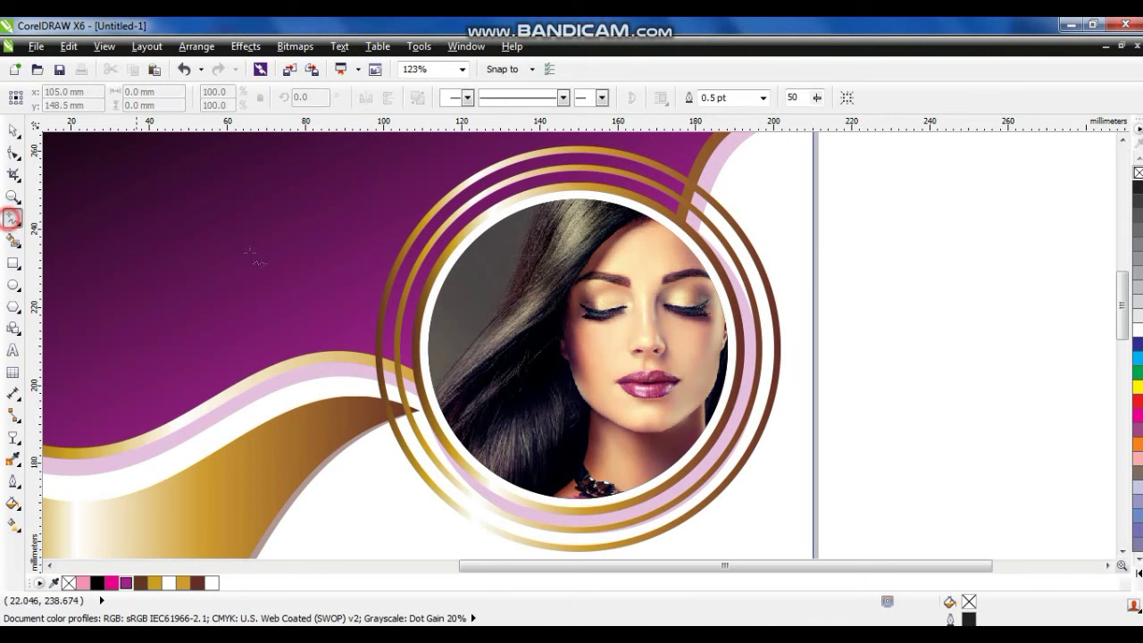
{"action": "left_click", "coordinate": [348, 260]}
{"action": "left_click", "coordinate": [461, 300]}
{"action": "left_click", "coordinate": [673, 248]}
{"action": "left_click", "coordinate": [736, 179]}
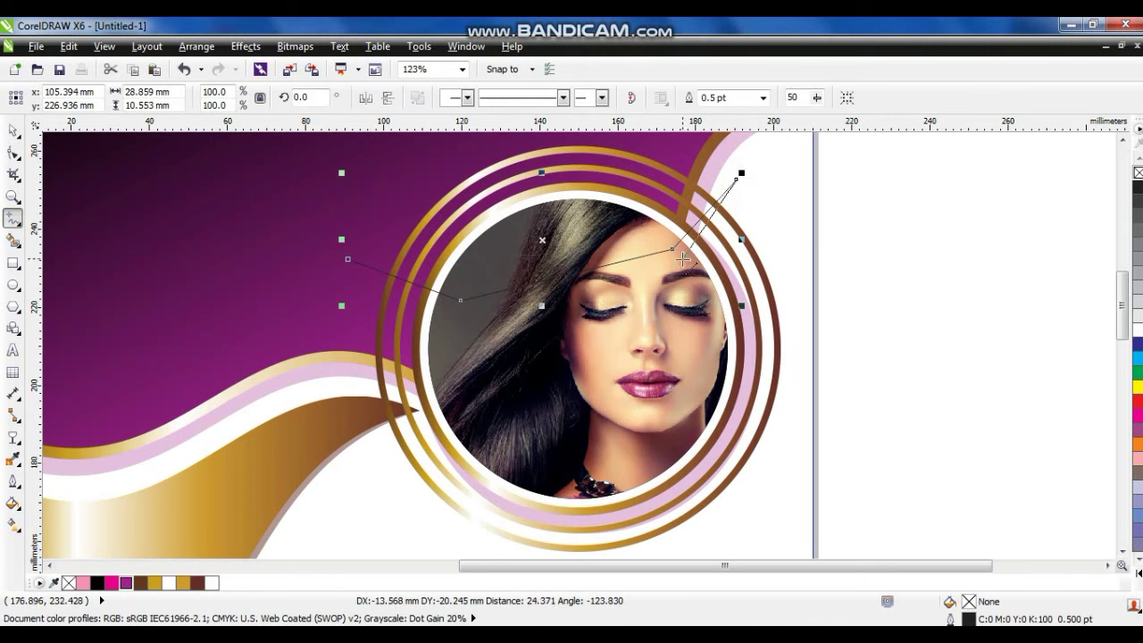
{"action": "key", "text": "ctrl+z"}
Complete the closed polyline cutting shape around the ring area.
{"action": "left_click", "coordinate": [673, 248]}
{"action": "left_click", "coordinate": [643, 221]}
{"action": "left_click", "coordinate": [685, 150]}
{"action": "left_click", "coordinate": [907, 259]}
{"action": "left_click", "coordinate": [829, 494]}
{"action": "left_click", "coordinate": [670, 537]}
{"action": "left_click", "coordinate": [449, 518]}
{"action": "left_click", "coordinate": [306, 338]}
{"action": "left_click", "coordinate": [348, 218]}
Trim the outer rings with the cutting shape, then delete the shape.
{"action": "left_click", "coordinate": [13, 131]}
{"action": "left_click", "coordinate": [448, 150], "text": "shift"}
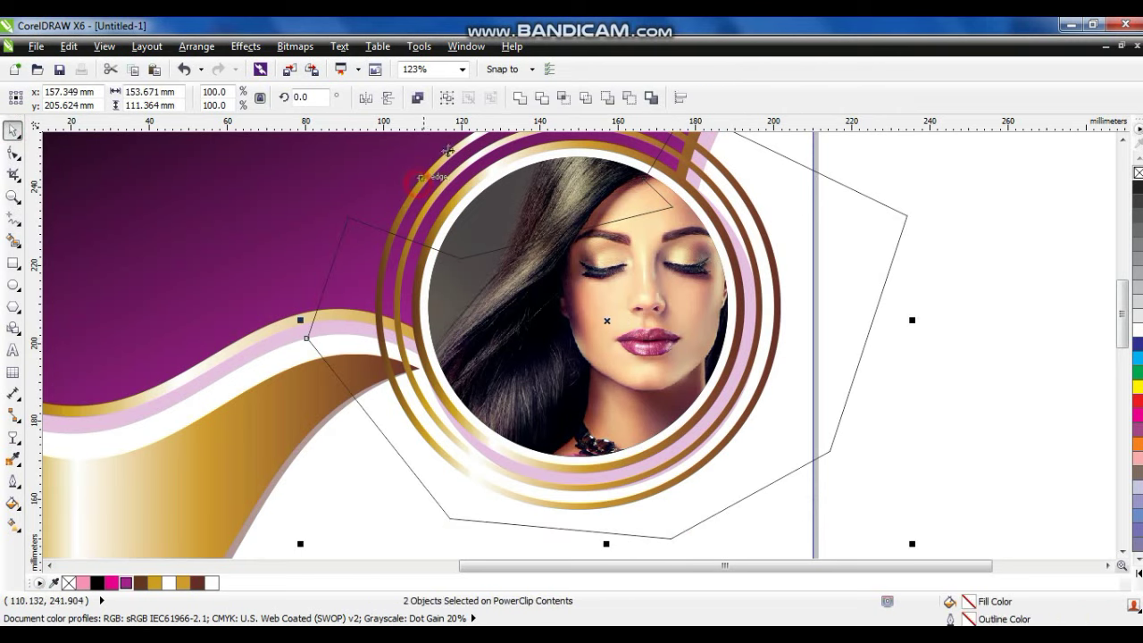
{"action": "left_click", "coordinate": [540, 96]}
{"action": "left_click", "coordinate": [365, 227]}
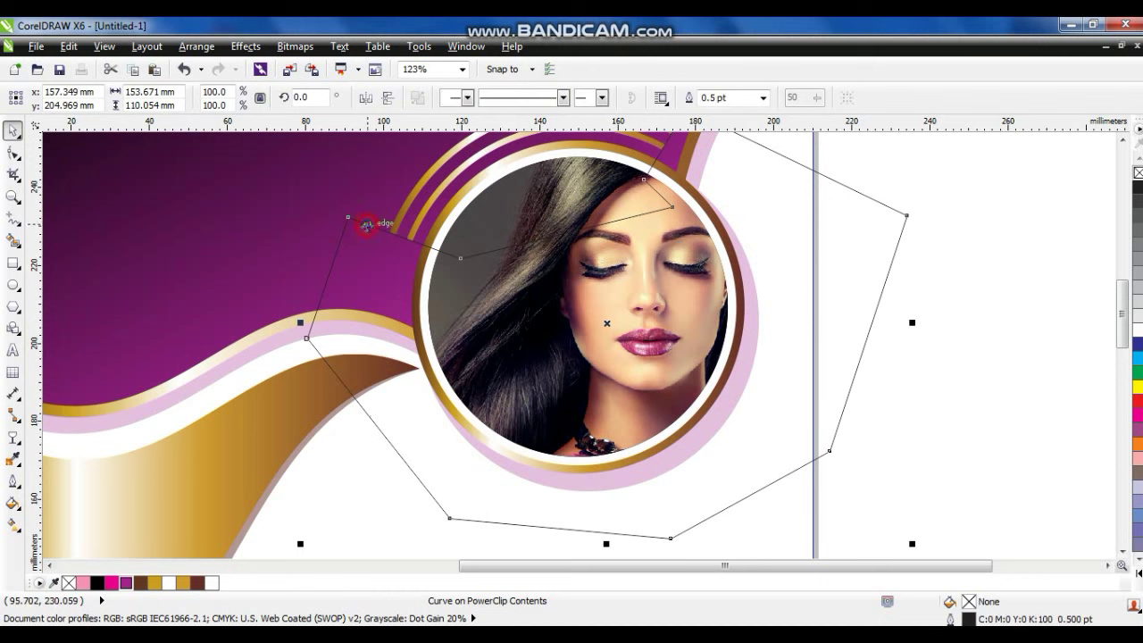
{"action": "key", "text": "Delete"}
{"action": "left_click", "coordinate": [699, 304]}
{"action": "scroll", "coordinate": [699, 304], "scroll_direction": "up", "scroll_amount": 1}
{"action": "left_click", "coordinate": [817, 332]}
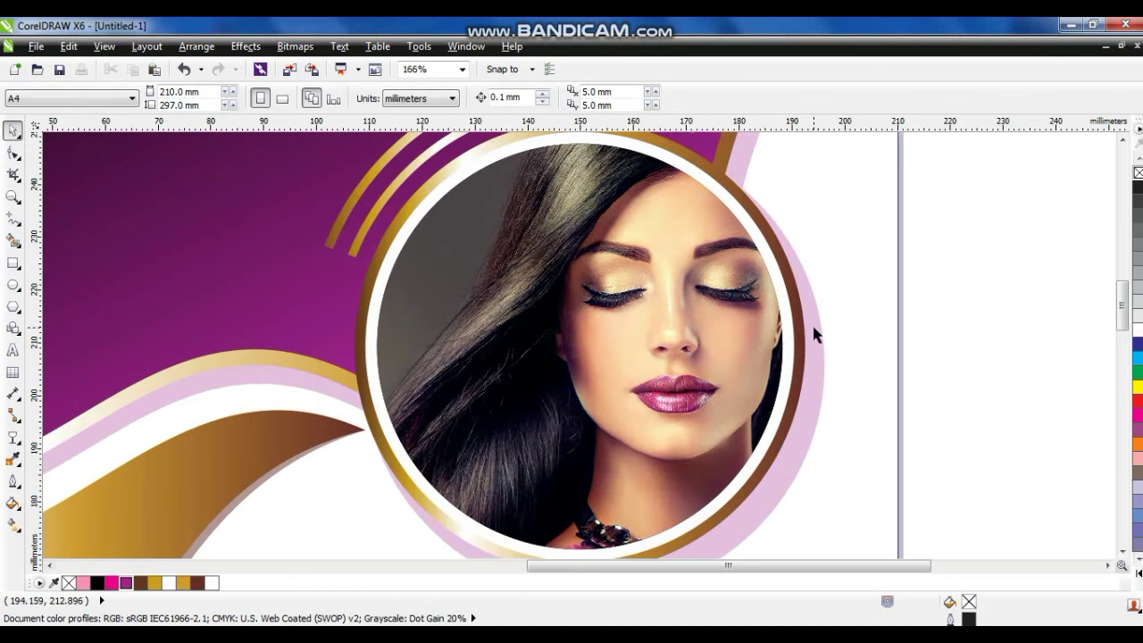
{"action": "scroll", "coordinate": [798, 349], "scroll_direction": "down", "scroll_amount": 2}
Finish editing the background frame's contents and fit the whole page in view.
{"action": "right_click", "coordinate": [734, 313]}
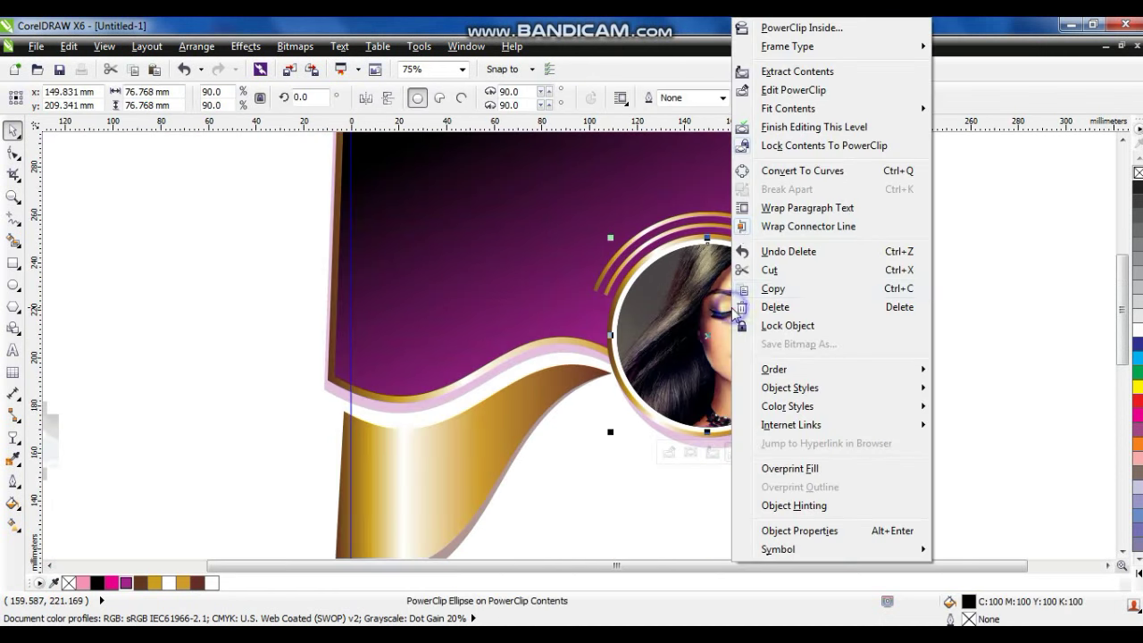
{"action": "left_click", "coordinate": [771, 132]}
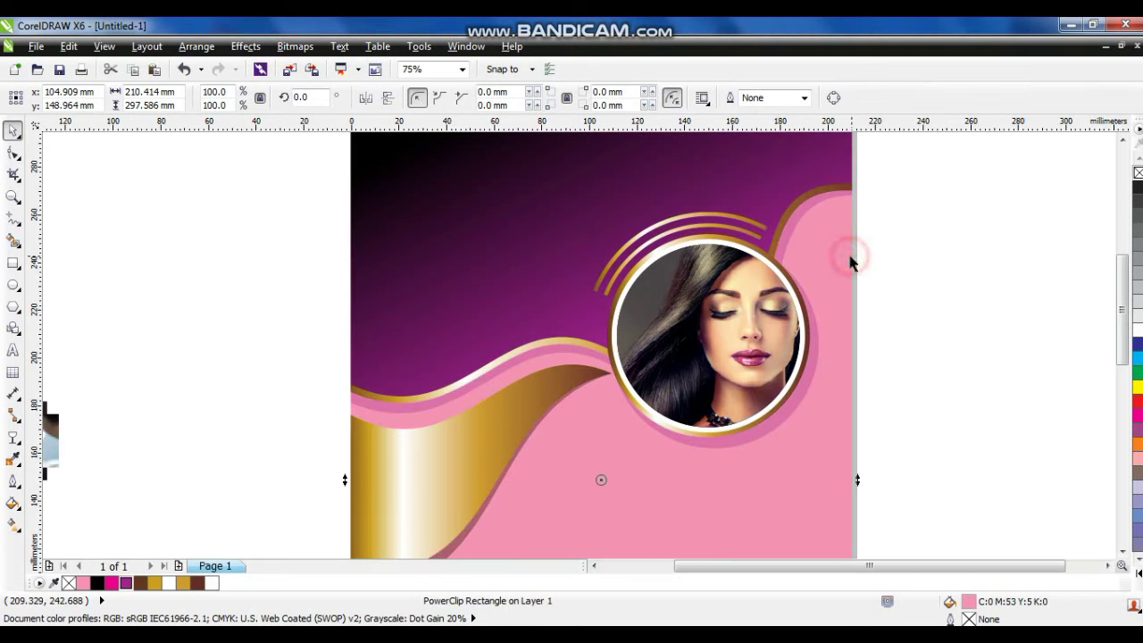
{"action": "key", "text": "shift+F4"}
{"action": "left_click", "coordinate": [859, 343]}
{"action": "left_click", "coordinate": [286, 415]}
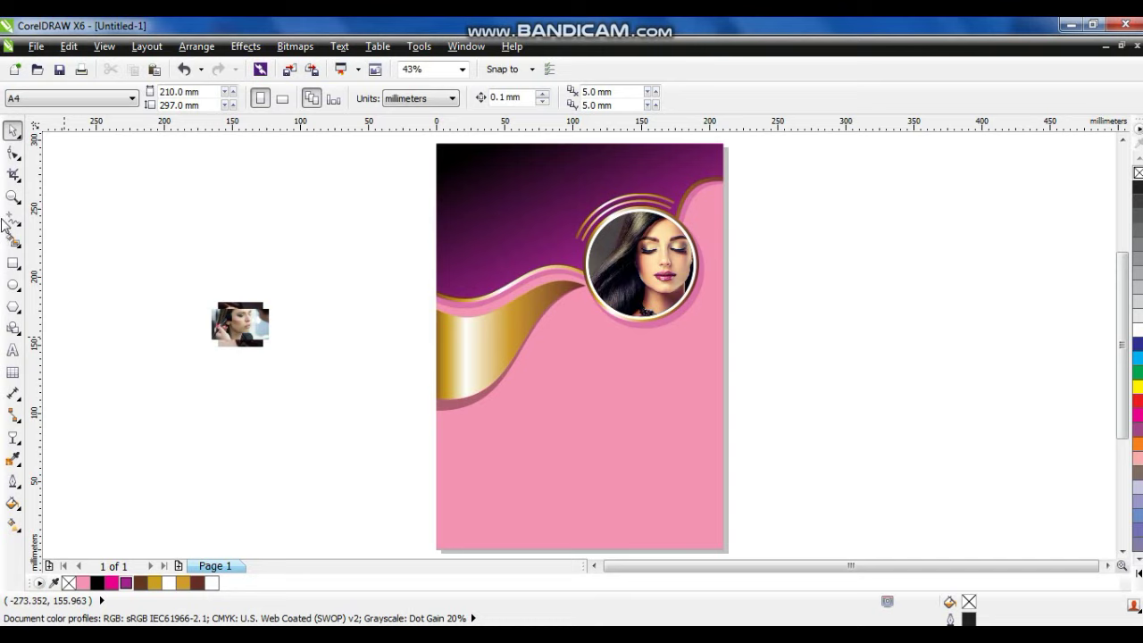
Draw a test circle in the lower pink area, then undo it.
{"action": "left_click", "coordinate": [13, 286]}
{"action": "left_click_drag", "start_coordinate": [608, 401], "coordinate": [694, 483]}
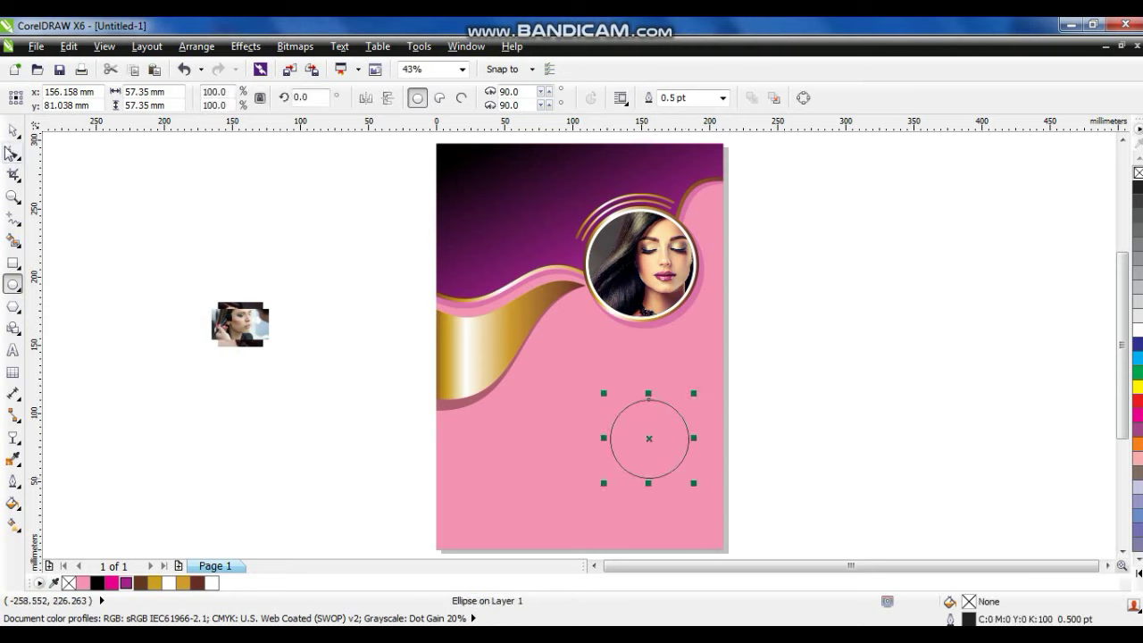
{"action": "left_click", "coordinate": [12, 130]}
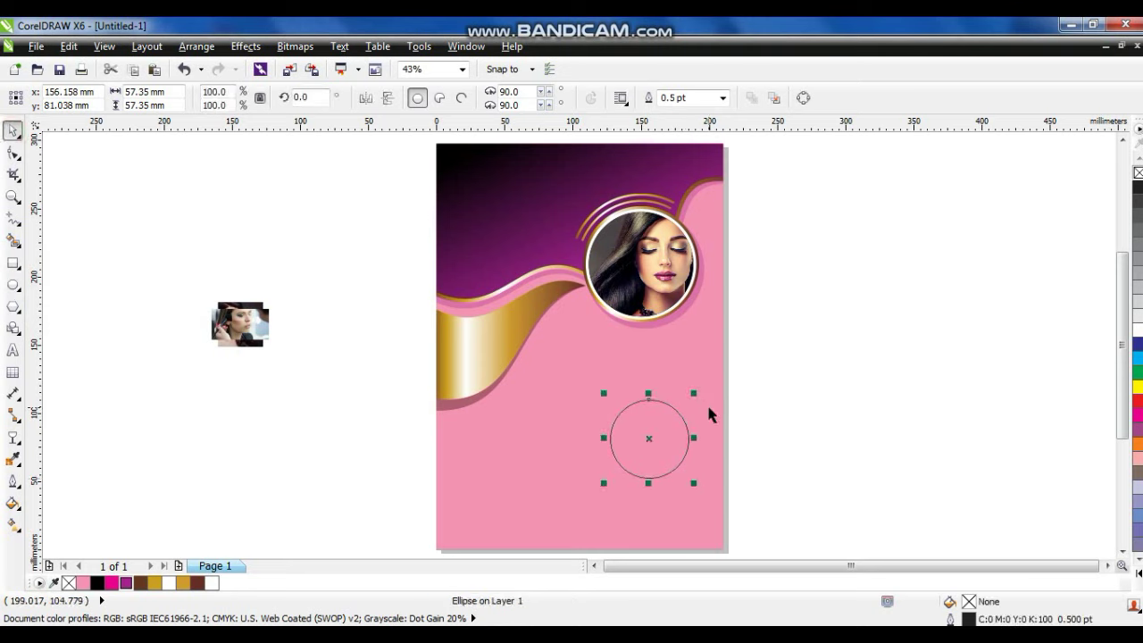
{"action": "key", "text": "ctrl+z"}
Copy the portrait circle to the lower page without its rings and scale it down.
{"action": "right_click", "coordinate": [676, 304]}
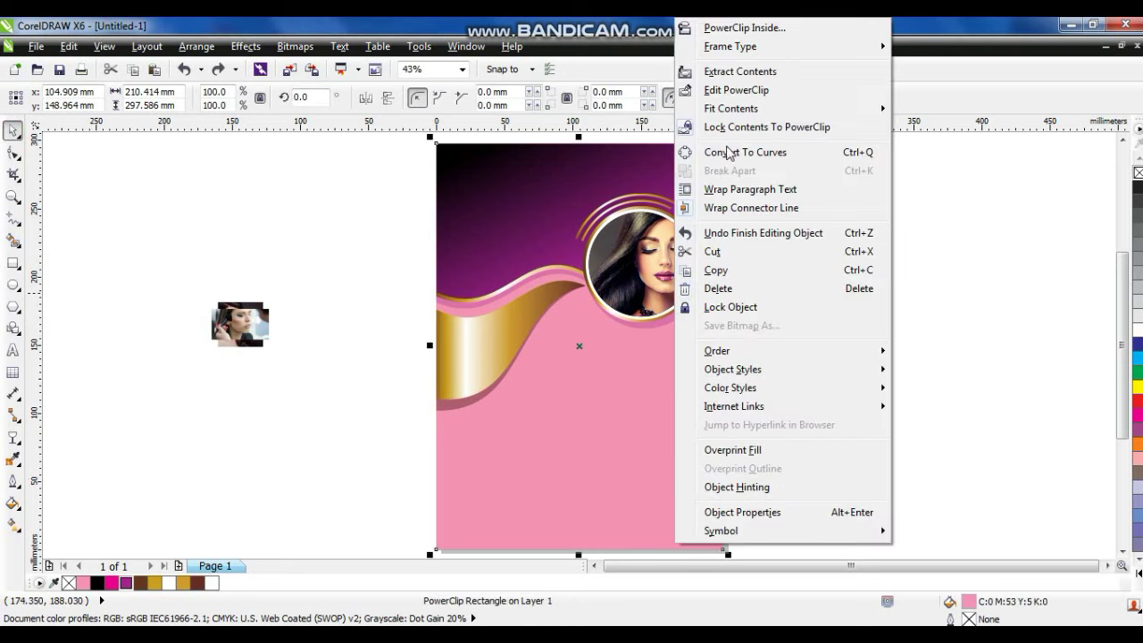
{"action": "left_click", "coordinate": [714, 89]}
{"action": "left_click_drag", "start_coordinate": [809, 188], "coordinate": [547, 337]}
{"action": "left_click_drag", "start_coordinate": [640, 265], "coordinate": [637, 435]}
{"action": "left_click_drag", "start_coordinate": [784, 352], "coordinate": [563, 518]}
{"action": "key", "text": "Delete"}
{"action": "left_click_drag", "start_coordinate": [611, 474], "coordinate": [625, 473]}
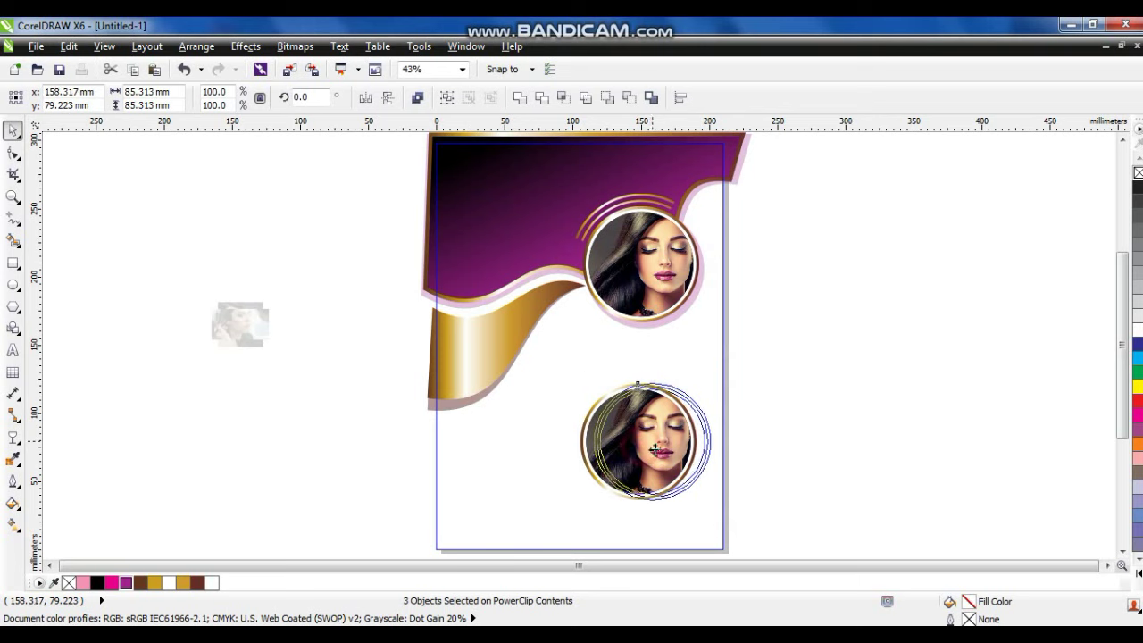
{"action": "left_click_drag", "start_coordinate": [715, 376], "coordinate": [707, 393]}
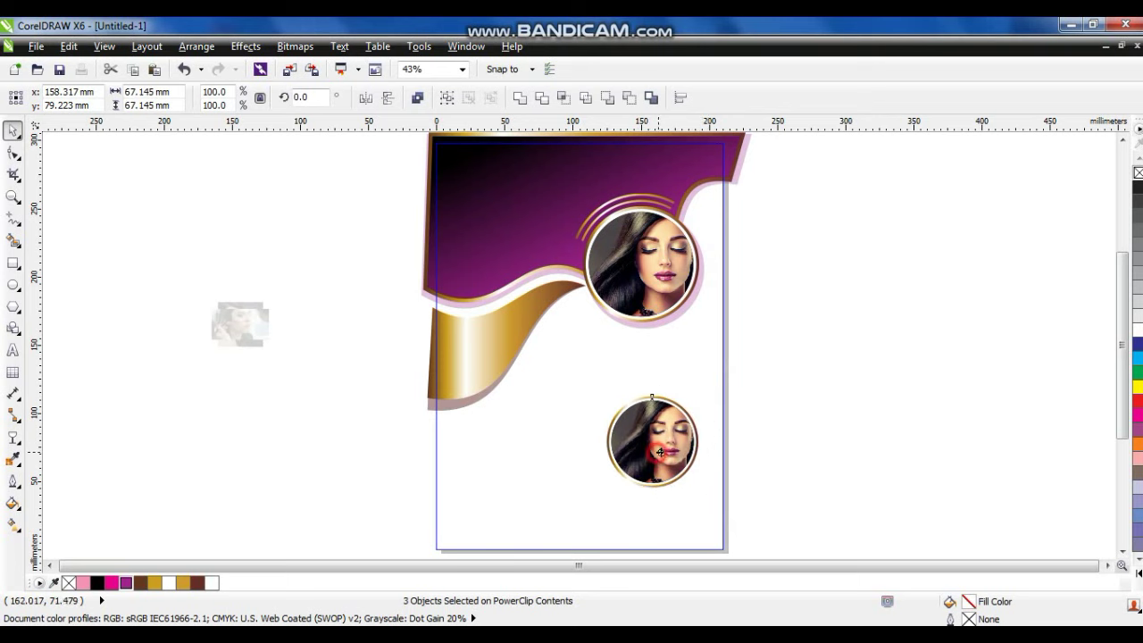
{"action": "left_click_drag", "start_coordinate": [714, 496], "coordinate": [711, 492]}
Duplicate the small portrait circle twice to the left and shift the row right.
{"action": "left_click_drag", "start_coordinate": [663, 450], "coordinate": [574, 446]}
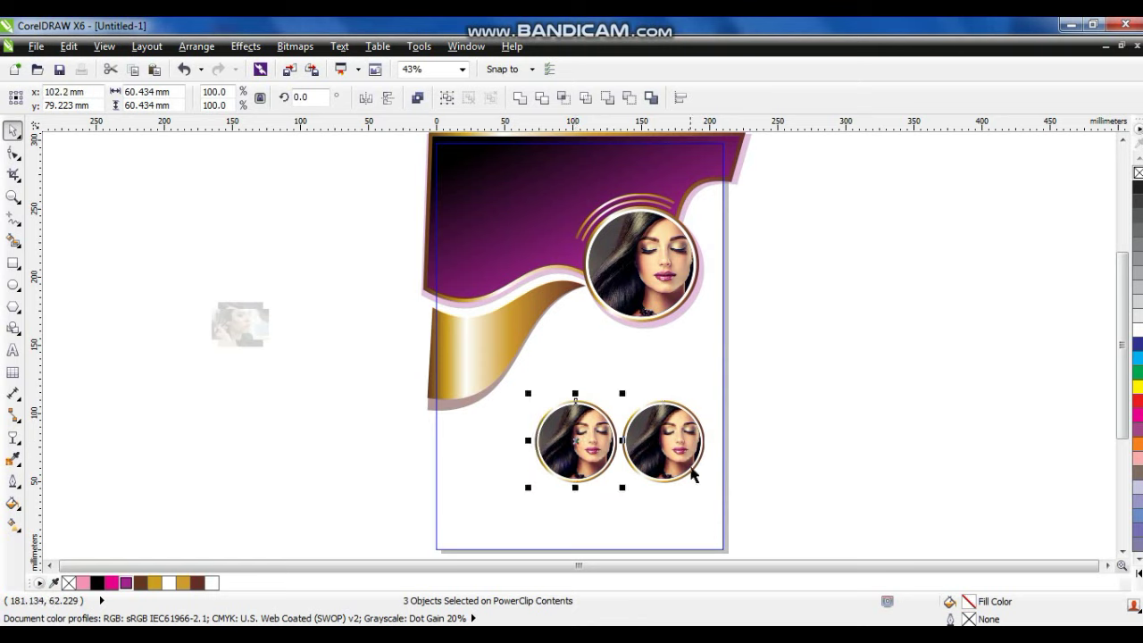
{"action": "key", "text": "ctrl+r"}
{"action": "left_click_drag", "start_coordinate": [786, 367], "coordinate": [407, 532]}
{"action": "left_click_drag", "start_coordinate": [596, 453], "coordinate": [604, 452]}
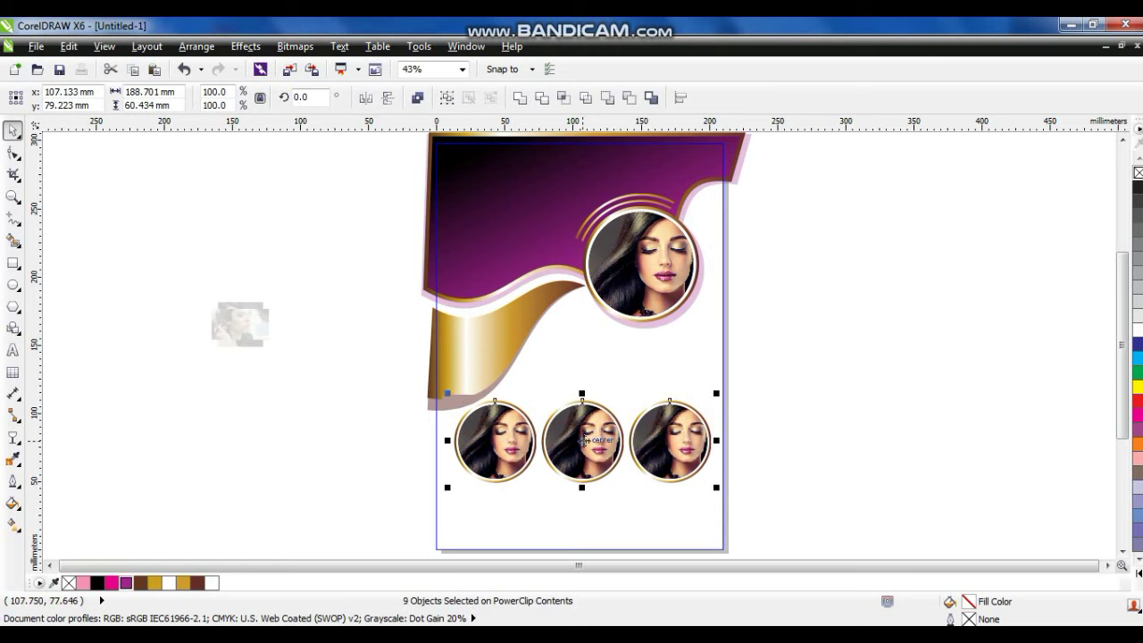
{"action": "left_click", "coordinate": [284, 442]}
Finish editing the background frame's PowerClip contents.
{"action": "left_click", "coordinate": [283, 437]}
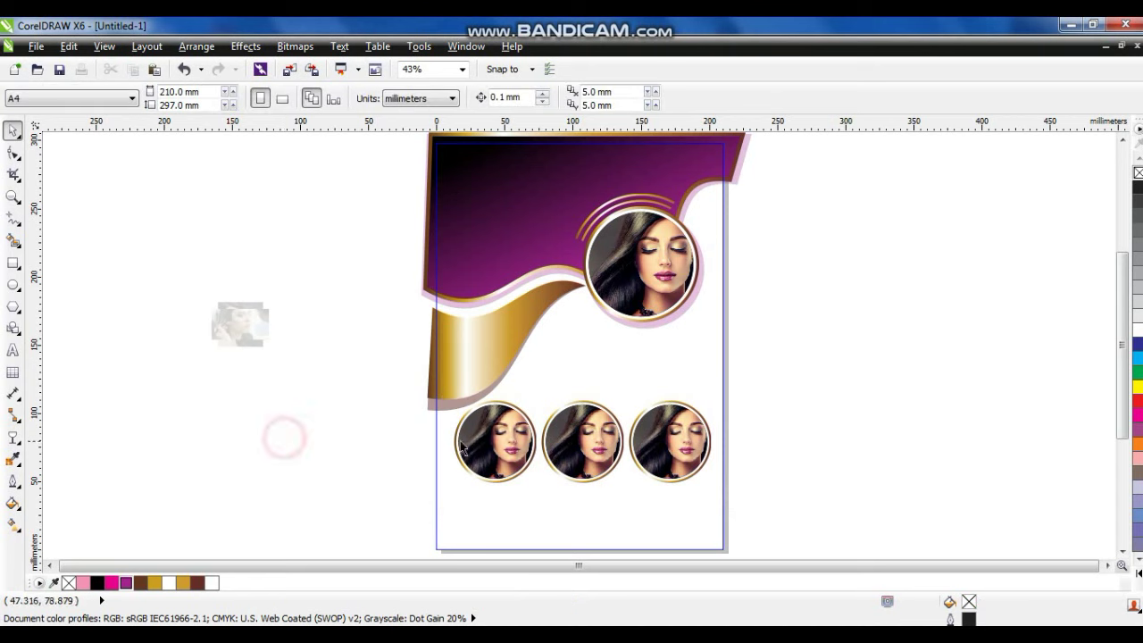
{"action": "right_click", "coordinate": [494, 437]}
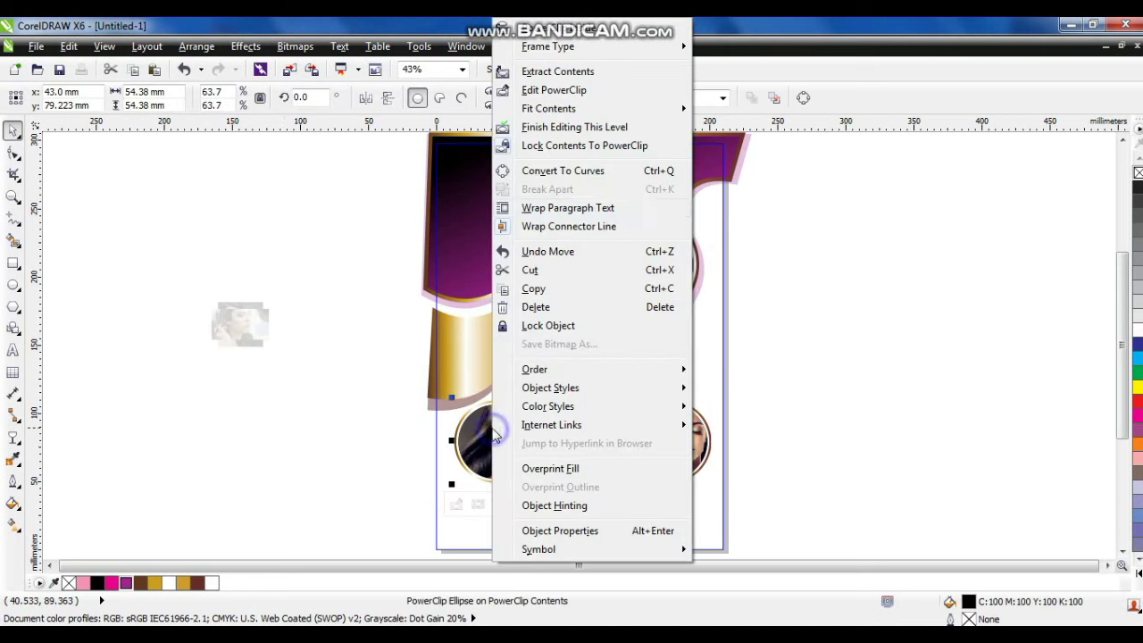
{"action": "left_click", "coordinate": [534, 127]}
{"action": "left_click", "coordinate": [368, 323]}
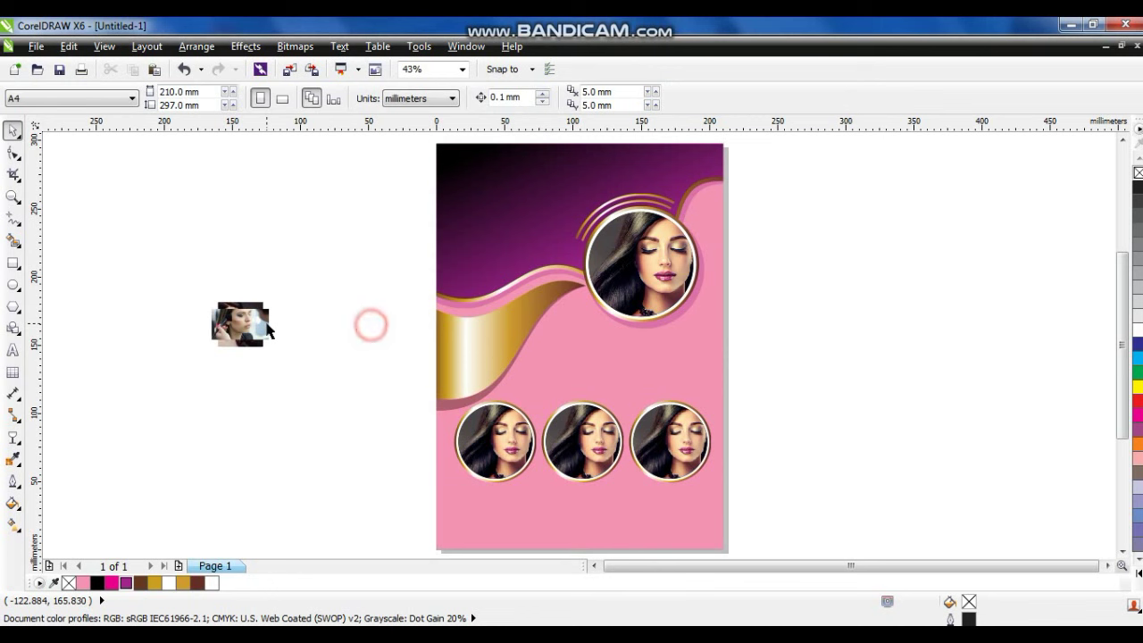
PowerClip the small photo stack inside the pink background and reopen its contents for editing.
{"action": "left_click_drag", "start_coordinate": [120, 264], "coordinate": [331, 406]}
{"action": "right_click", "coordinate": [239, 323]}
{"action": "key", "text": "Escape"}
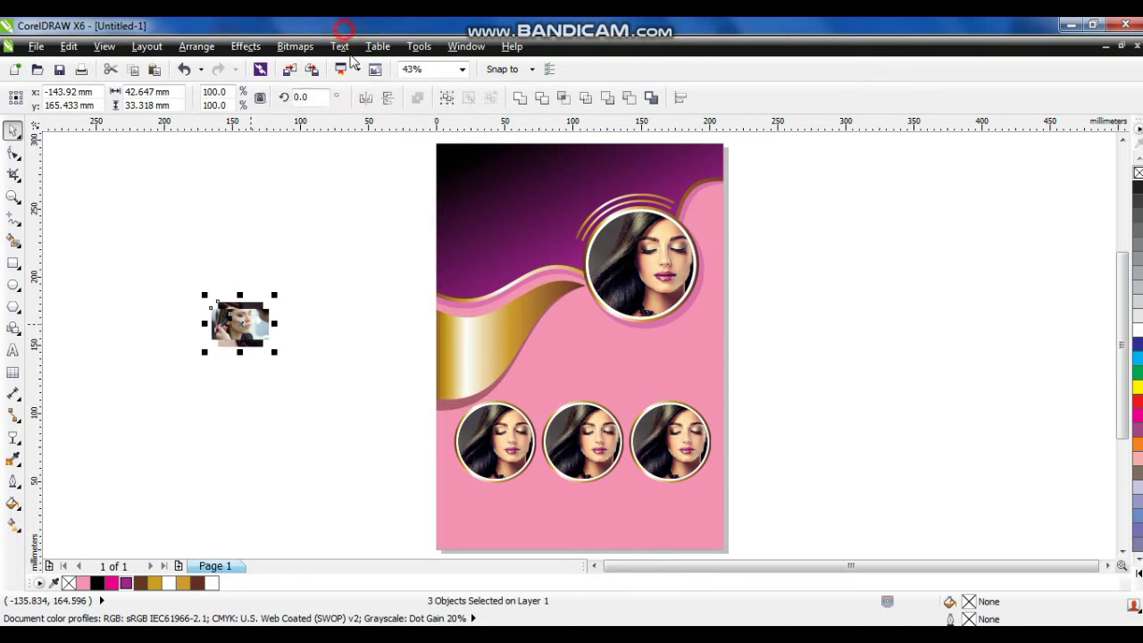
{"action": "left_click", "coordinate": [615, 370]}
{"action": "left_click", "coordinate": [614, 370]}
{"action": "right_click", "coordinate": [614, 371]}
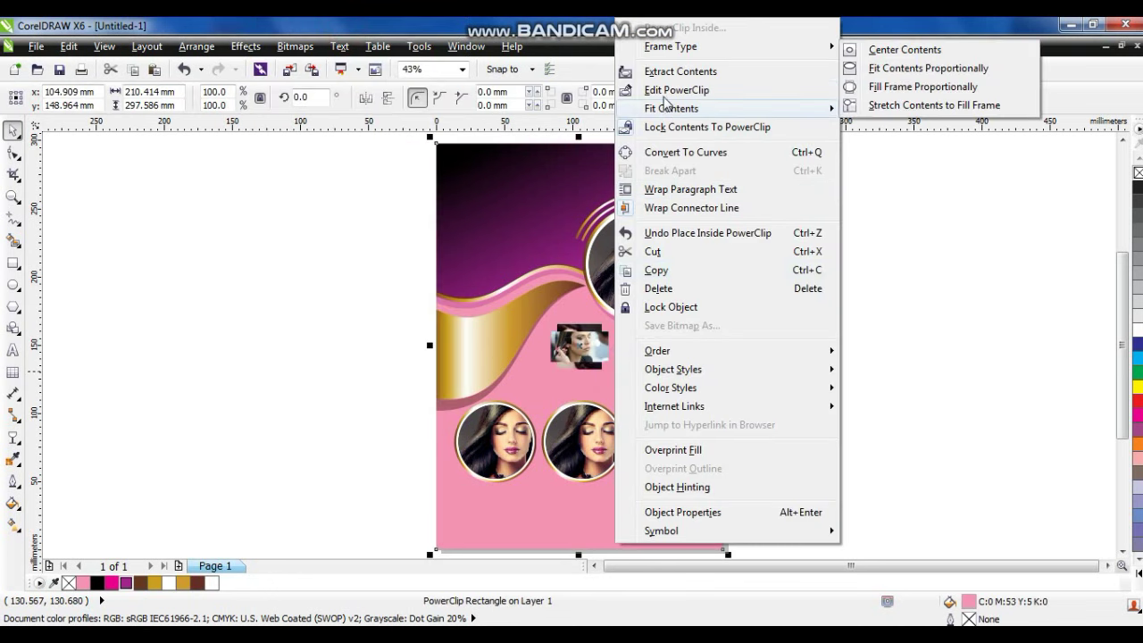
{"action": "left_click", "coordinate": [875, 379]}
Pull one photo out, enlarge it, and PowerClip it inside the middle circle.
{"action": "left_click", "coordinate": [702, 458]}
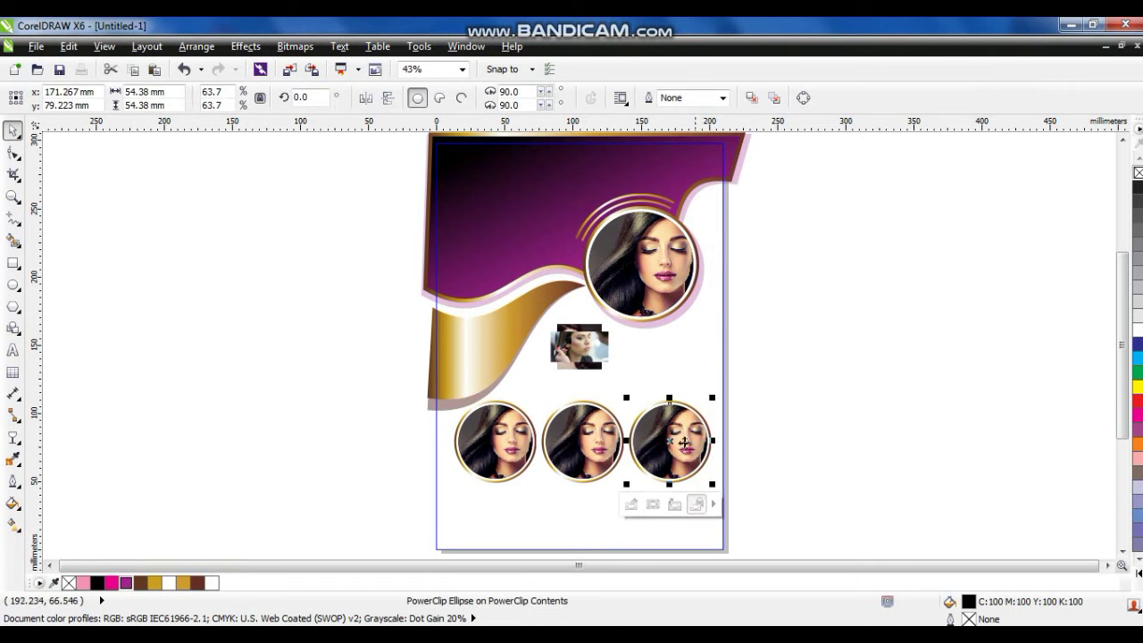
{"action": "left_click", "coordinate": [625, 366]}
{"action": "left_click_drag", "start_coordinate": [589, 353], "coordinate": [428, 466]}
{"action": "left_click", "coordinate": [579, 361]}
{"action": "left_click_drag", "start_coordinate": [608, 372], "coordinate": [632, 400]}
{"action": "right_click", "coordinate": [592, 370]}
{"action": "left_click", "coordinate": [848, 487]}
{"action": "left_click", "coordinate": [571, 433]}
Place the remaining loose photos inside the third and first circles.
{"action": "left_click", "coordinate": [728, 397]}
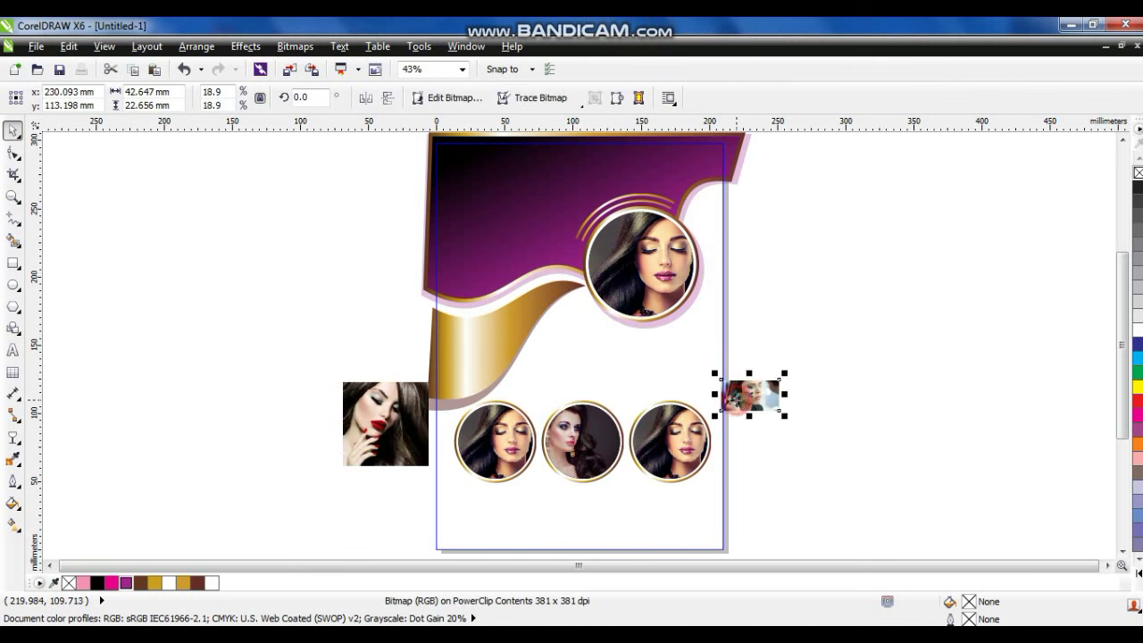
{"action": "right_click", "coordinate": [737, 397]}
{"action": "left_click_drag", "start_coordinate": [730, 442], "coordinate": [679, 442]}
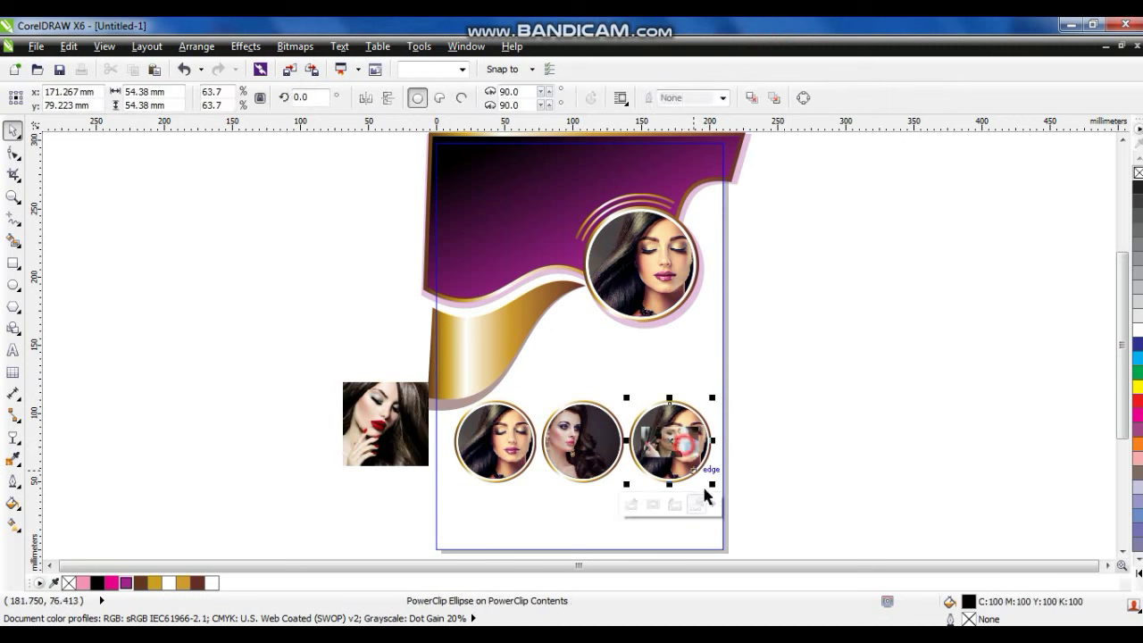
{"action": "left_click", "coordinate": [422, 438]}
{"action": "right_click", "coordinate": [421, 437]}
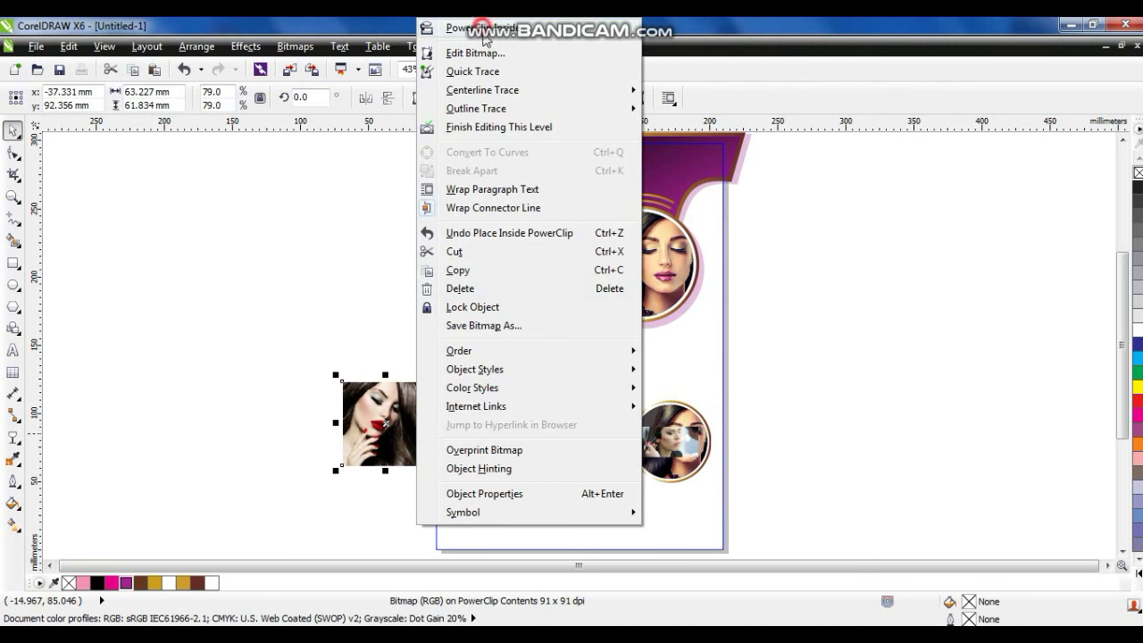
{"action": "left_click", "coordinate": [480, 29]}
{"action": "left_click", "coordinate": [499, 446]}
{"action": "right_click", "coordinate": [509, 445]}
{"action": "left_click", "coordinate": [923, 328]}
Enlarge the portrait inside the third circle with Edit PowerClip, then finish editing.
{"action": "right_click", "coordinate": [686, 442]}
{"action": "left_click", "coordinate": [737, 90]}
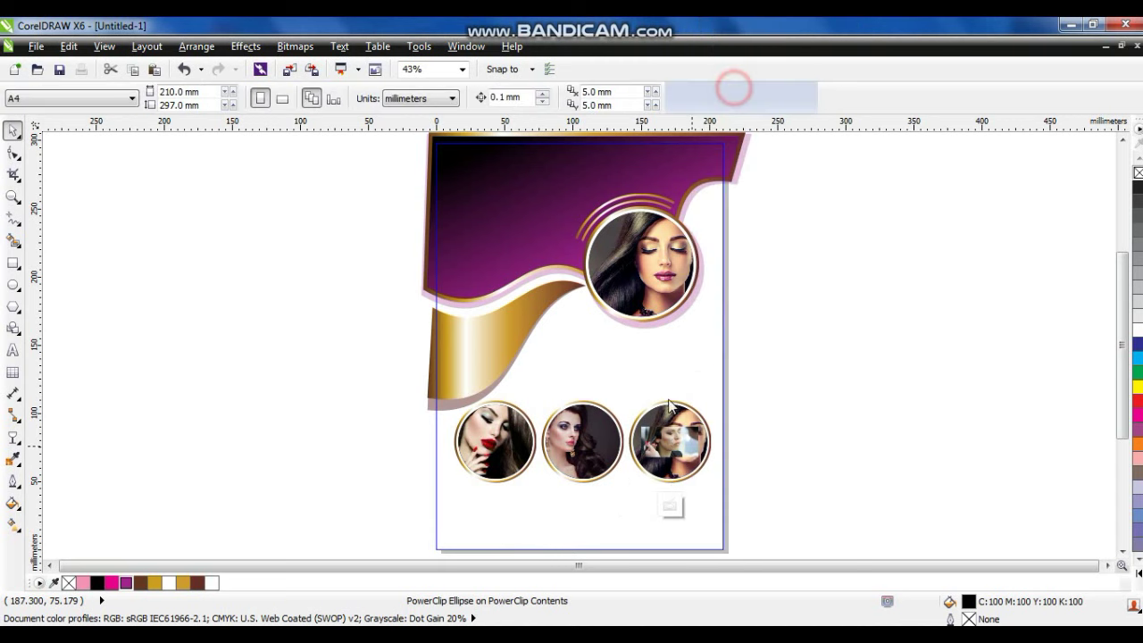
{"action": "left_click", "coordinate": [702, 423]}
{"action": "key", "text": "ctrl+z"}
{"action": "left_click", "coordinate": [695, 447]}
{"action": "left_click_drag", "start_coordinate": [705, 464], "coordinate": [746, 500]}
{"action": "right_click", "coordinate": [730, 464]}
{"action": "left_click", "coordinate": [764, 129]}
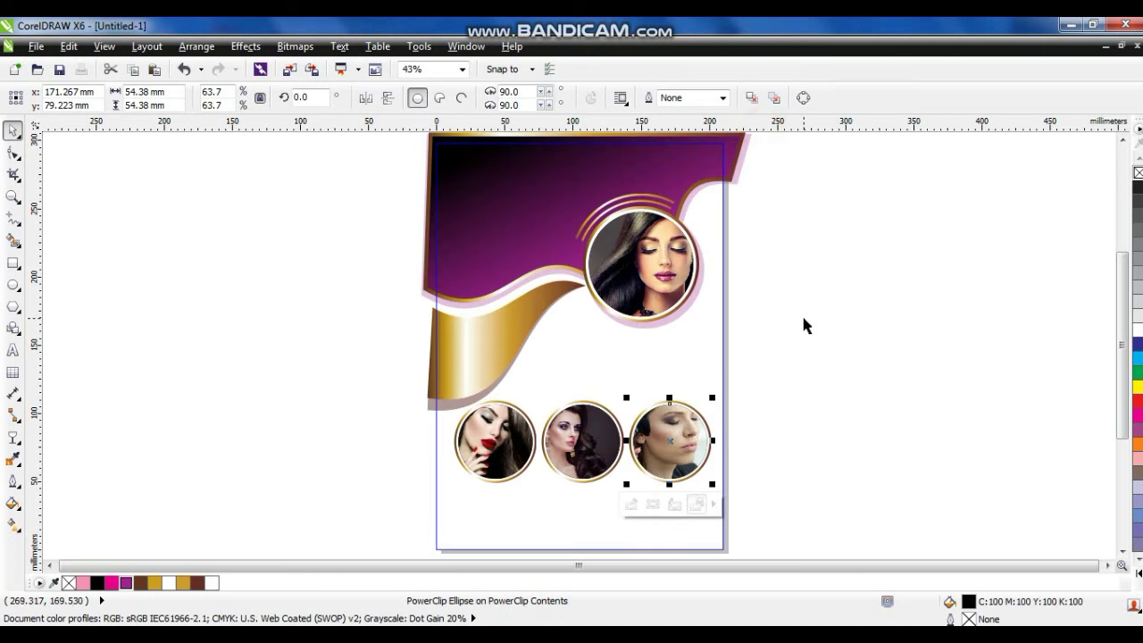
{"action": "left_click", "coordinate": [801, 313]}
Finish editing the page-clipped layout and draw a 210 × 25.7 mm strip along the page bottom.
{"action": "left_click", "coordinate": [643, 190]}
{"action": "right_click", "coordinate": [643, 190]}
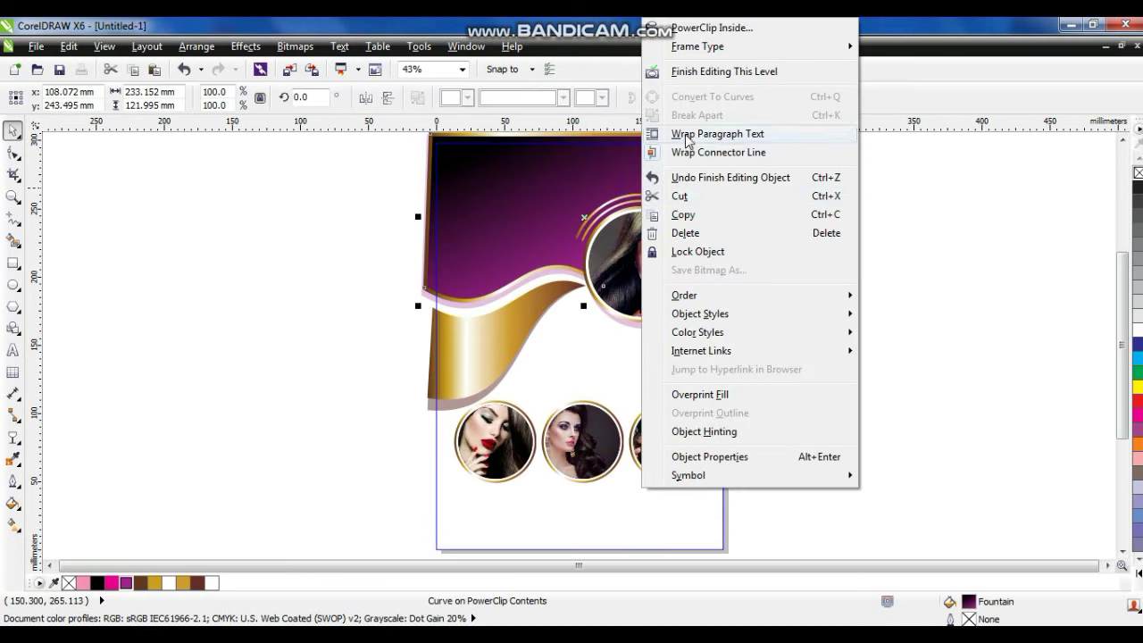
{"action": "left_click", "coordinate": [680, 75]}
{"action": "left_click", "coordinate": [816, 292]}
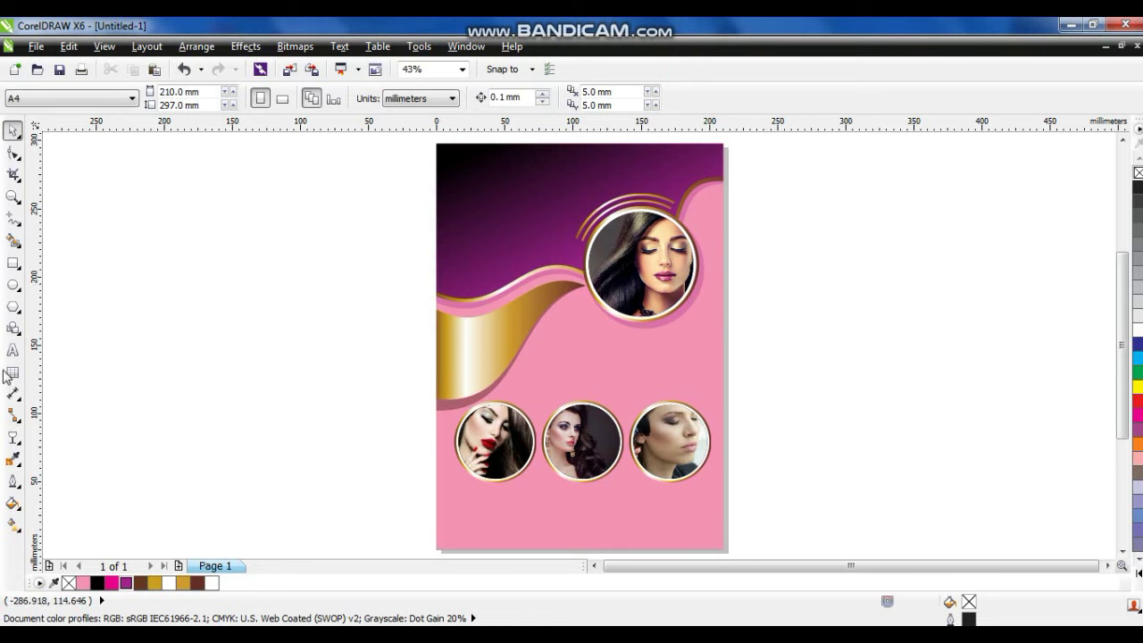
{"action": "left_click", "coordinate": [15, 263]}
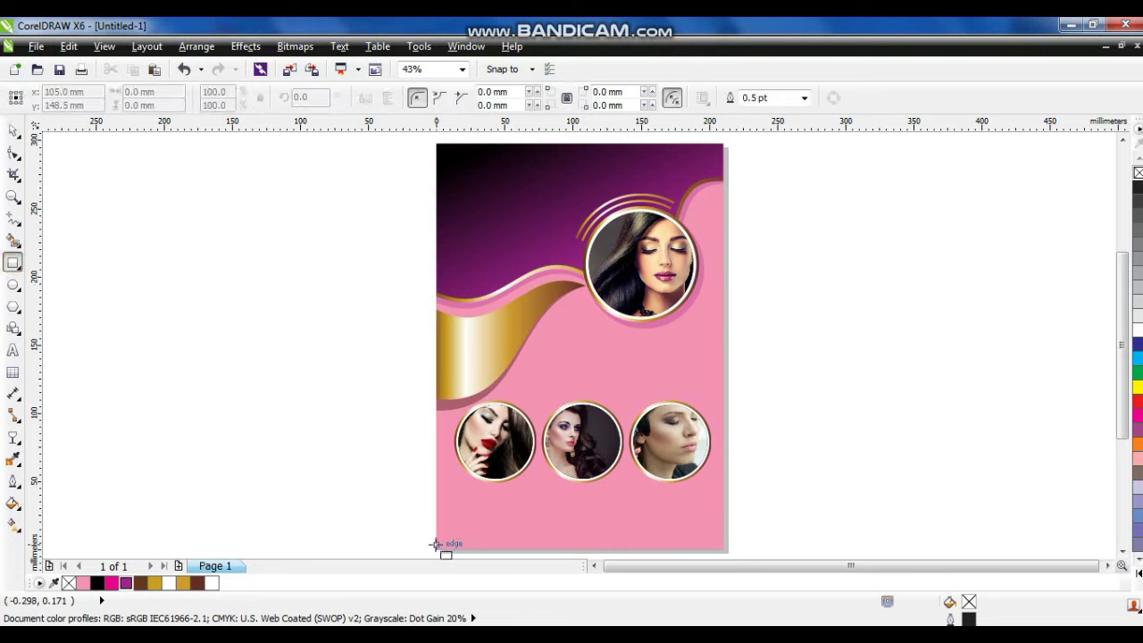
{"action": "left_click_drag", "start_coordinate": [435, 544], "coordinate": [723, 513]}
Fill the bottom strip purple with no outline and duplicate a thin bar above it.
{"action": "left_click", "coordinate": [14, 130]}
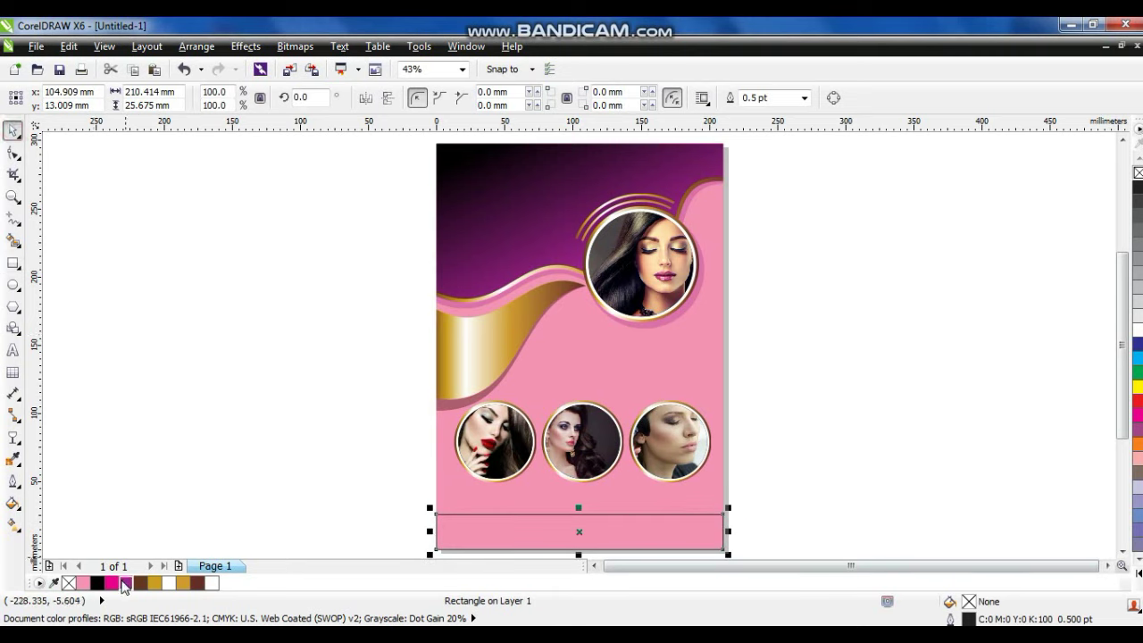
{"action": "left_click", "coordinate": [125, 583]}
{"action": "right_click", "coordinate": [1137, 172]}
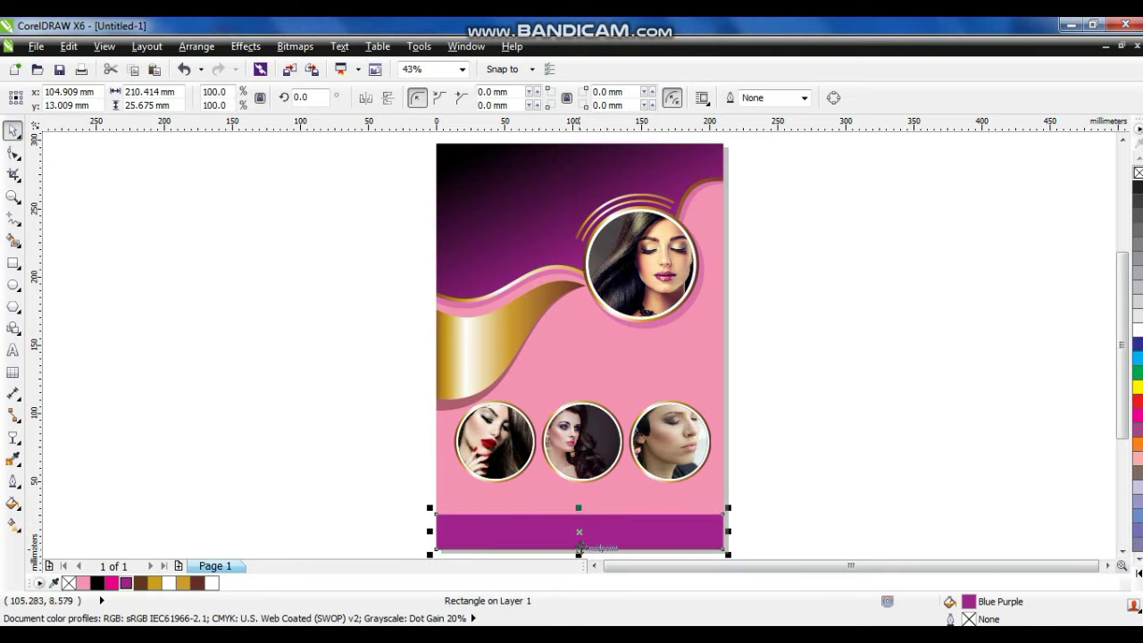
{"action": "left_click_drag", "start_coordinate": [579, 554], "coordinate": [577, 507]}
Give the 6.2 mm bar a linear brown-gold-brown gradient fill.
{"action": "left_click", "coordinate": [181, 584]}
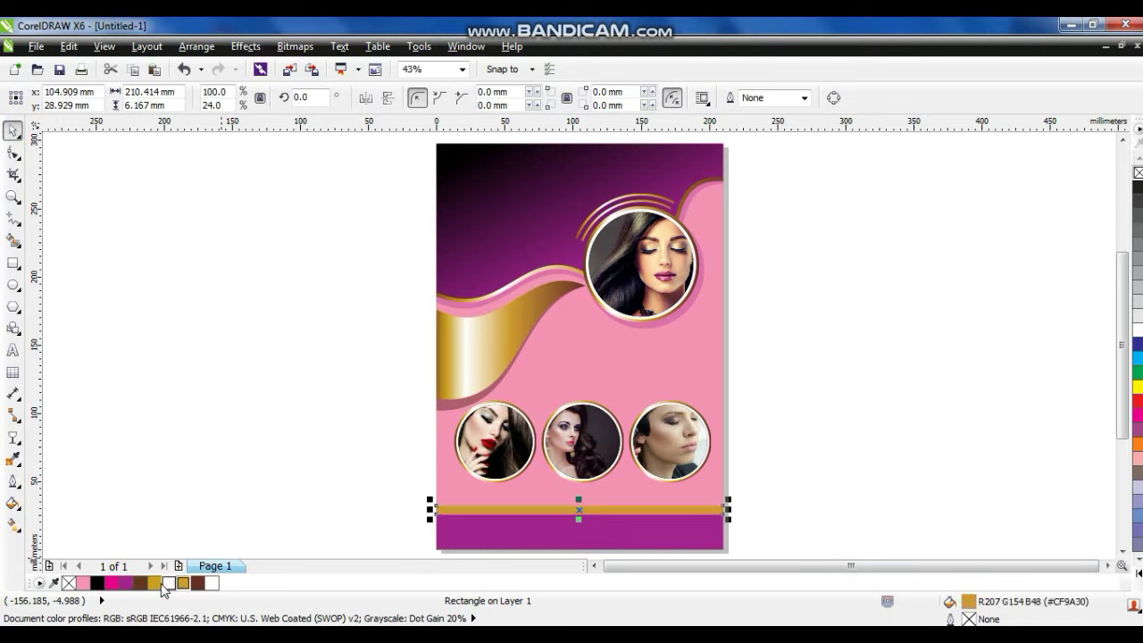
{"action": "left_click", "coordinate": [183, 584]}
{"action": "left_click", "coordinate": [198, 584]}
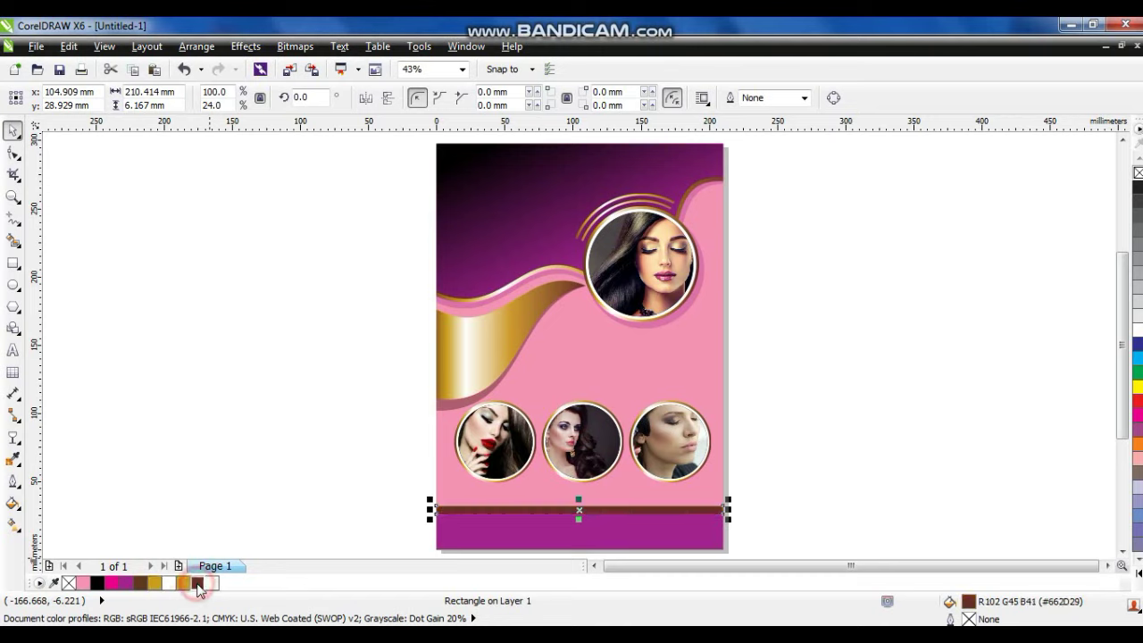
{"action": "key", "text": "g"}
{"action": "left_click_drag", "start_coordinate": [510, 513], "coordinate": [653, 513]}
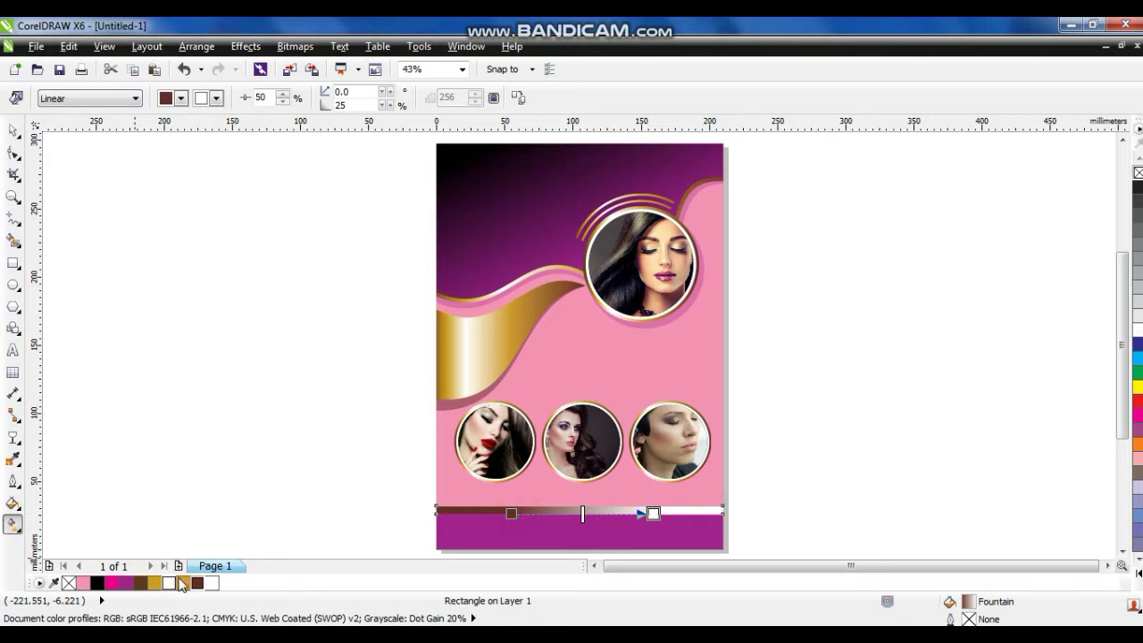
{"action": "left_click_drag", "start_coordinate": [220, 582], "coordinate": [654, 514]}
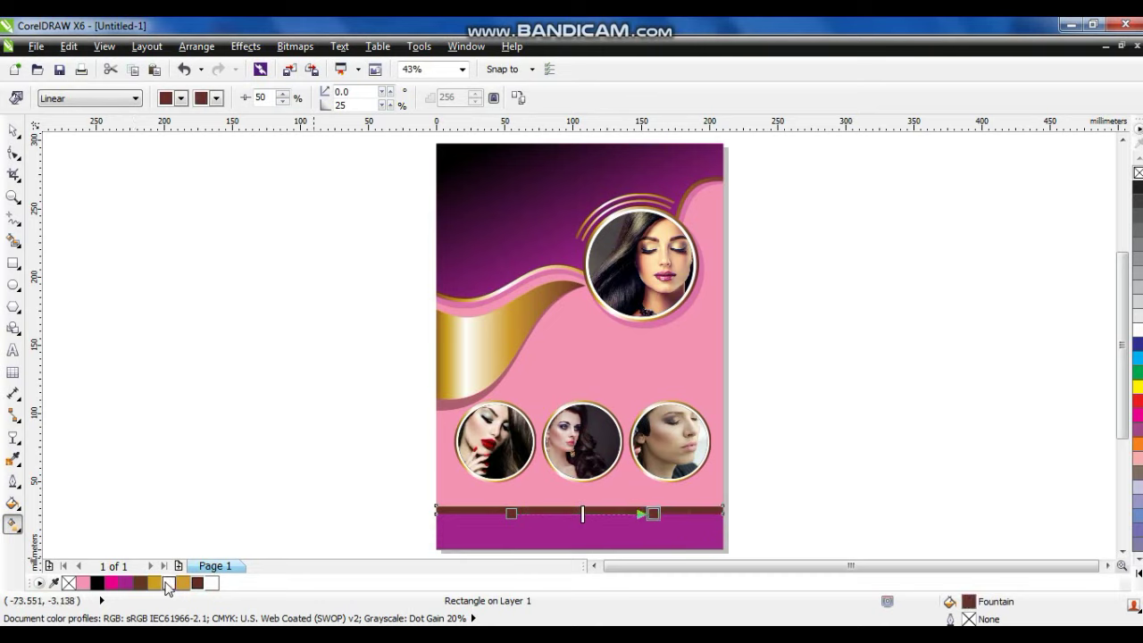
{"action": "left_click_drag", "start_coordinate": [162, 585], "coordinate": [574, 515]}
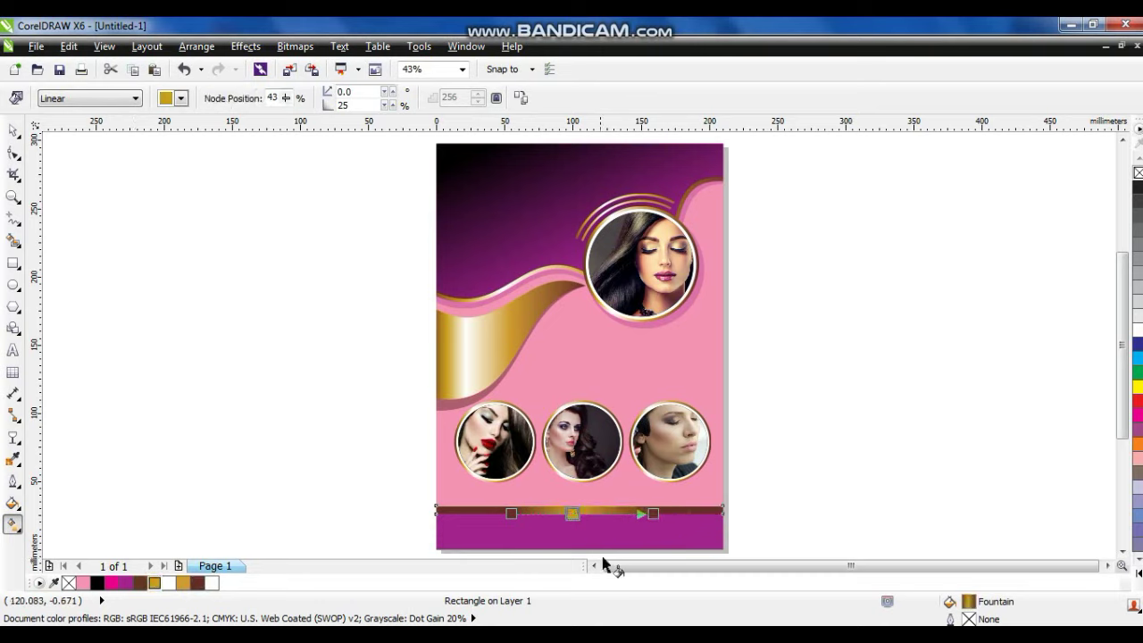
{"action": "left_click", "coordinate": [11, 134]}
Type 'Saba' as a text object beside the page.
{"action": "left_click", "coordinate": [373, 492]}
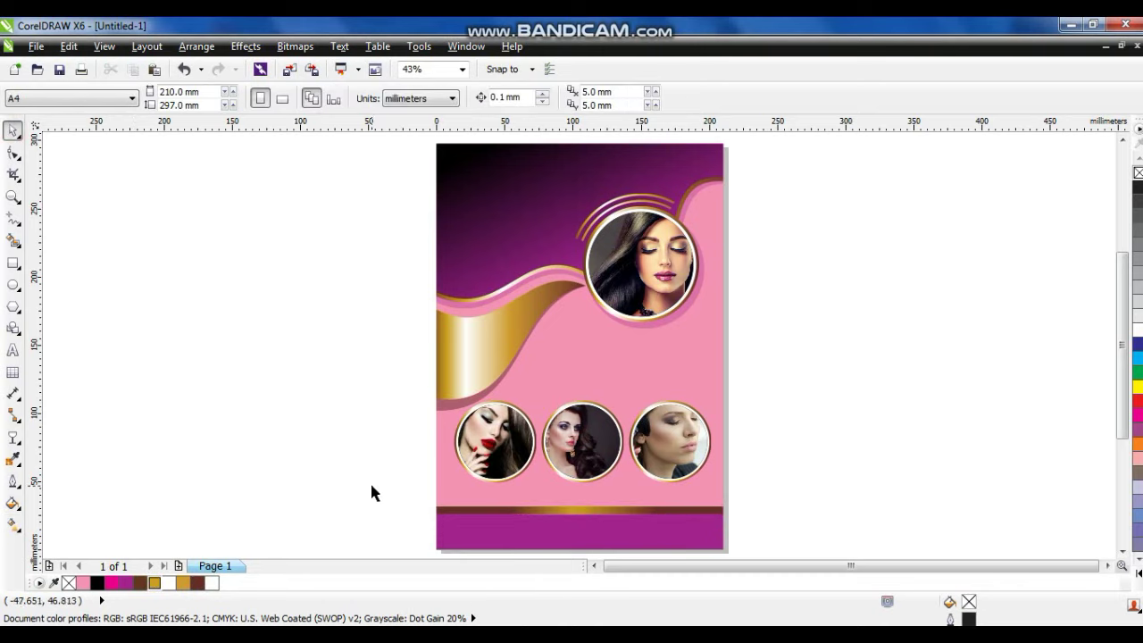
{"action": "left_click", "coordinate": [11, 350]}
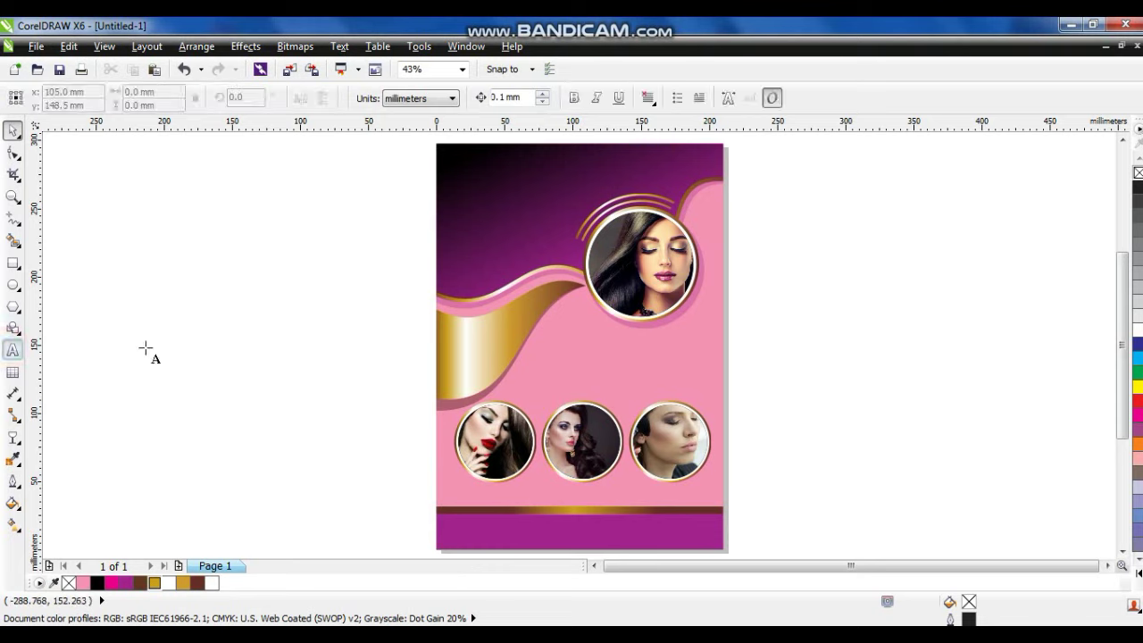
{"action": "left_click", "coordinate": [148, 353]}
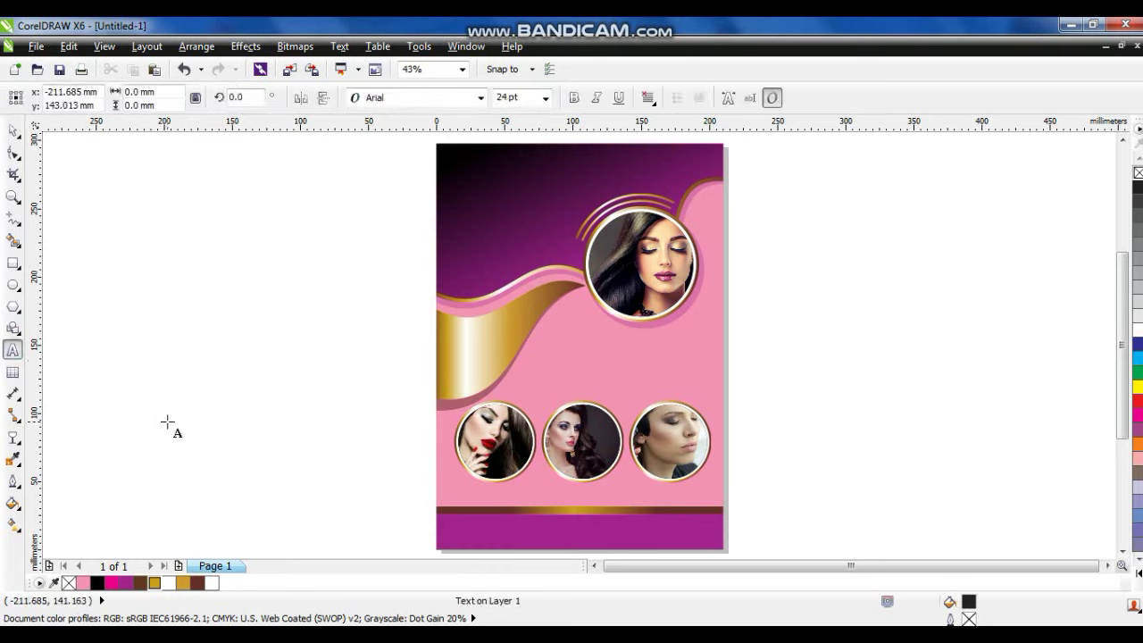
{"action": "type", "text": "Sa"}
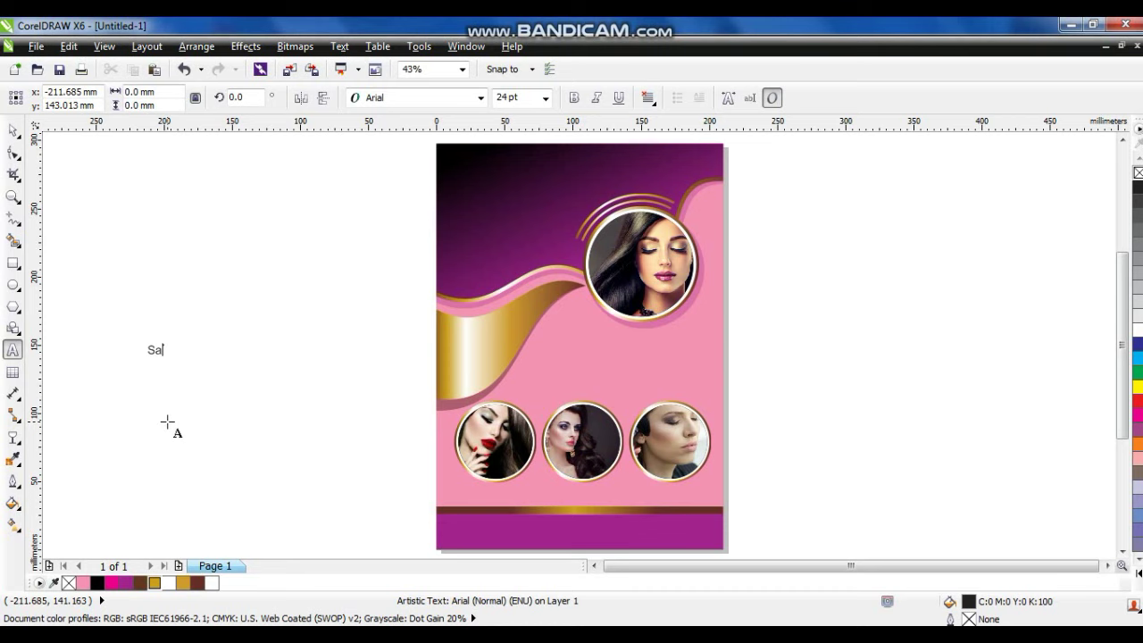
{"action": "key", "text": "Escape"}
Set Saba in Camberic, enlarge it at the flyer's top-left and make it white.
{"action": "left_click", "coordinate": [14, 131]}
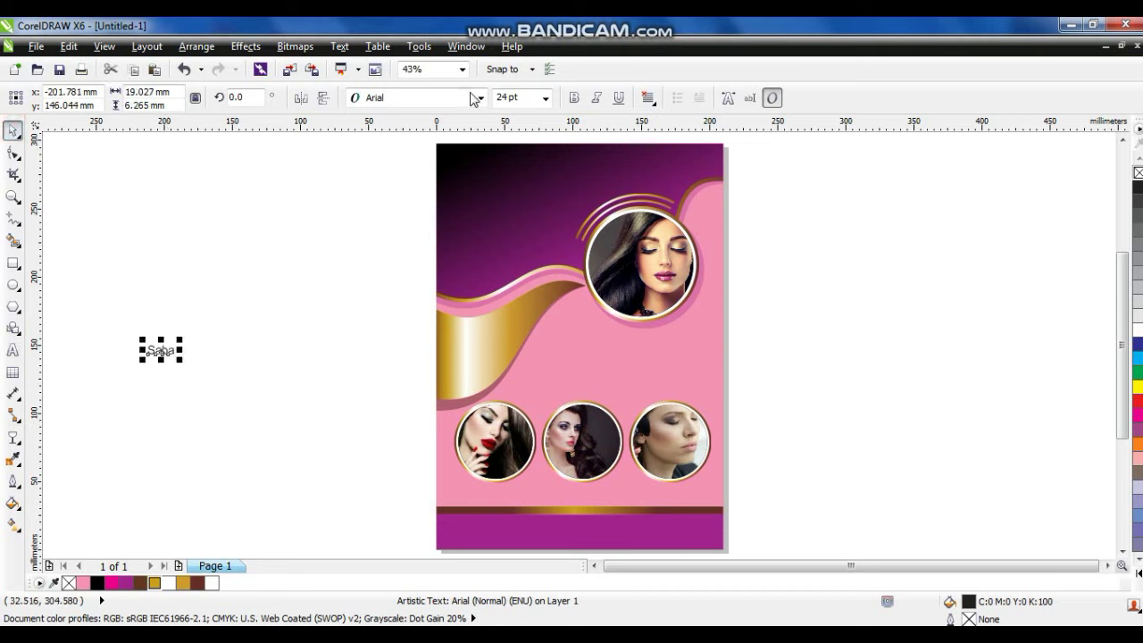
{"action": "left_click", "coordinate": [456, 97]}
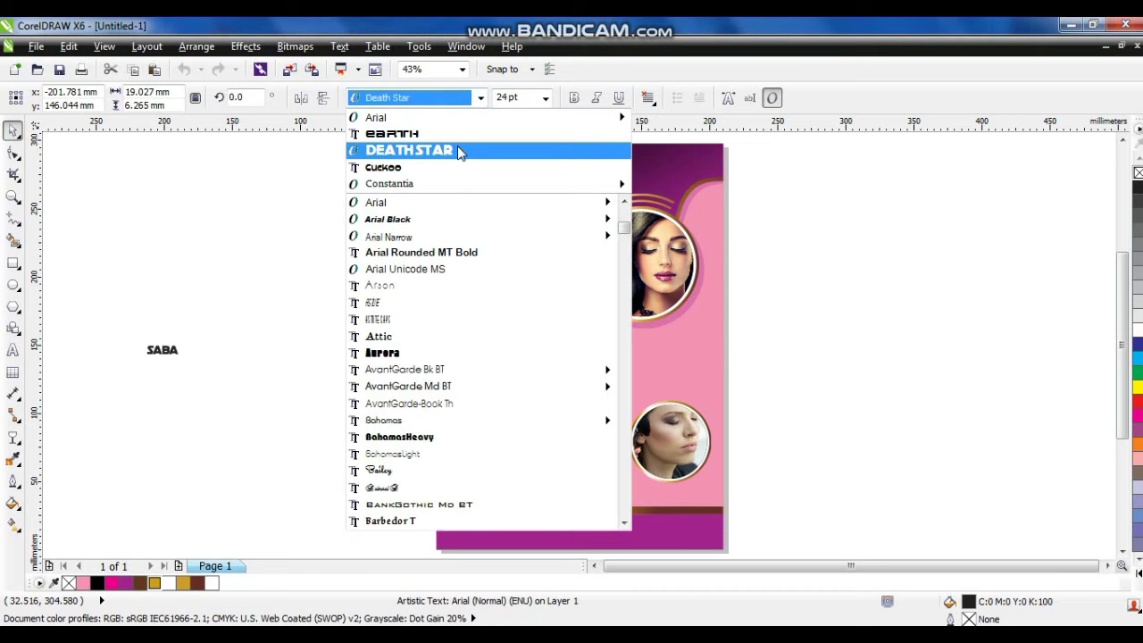
{"action": "left_click", "coordinate": [622, 328]}
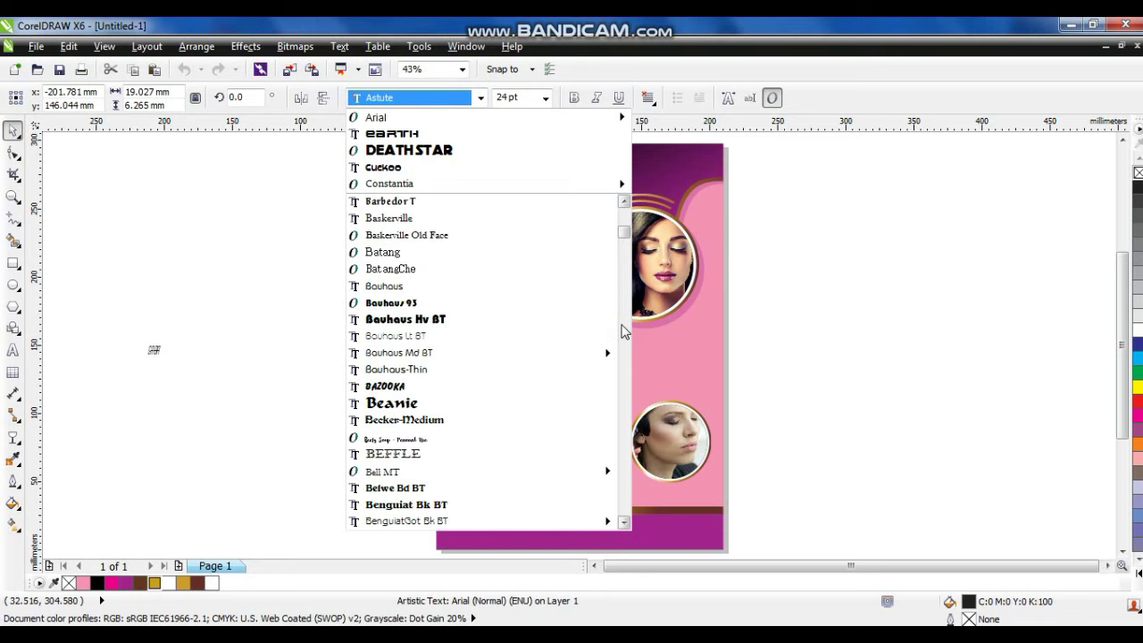
{"action": "left_click", "coordinate": [623, 329]}
{"action": "left_click", "coordinate": [623, 329]}
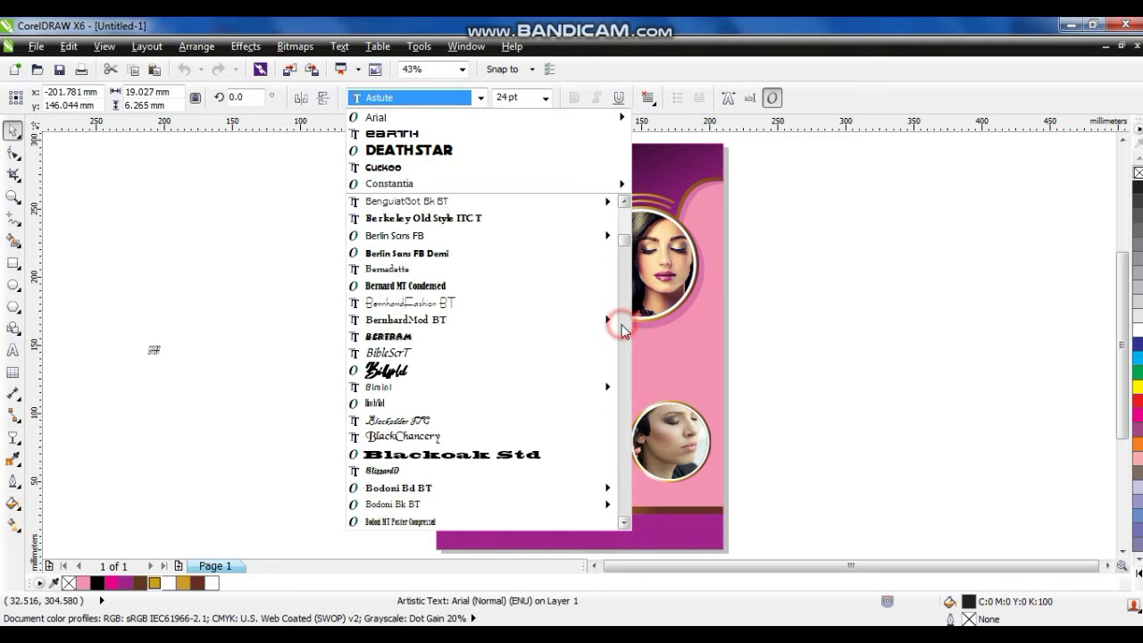
{"action": "left_click", "coordinate": [623, 328]}
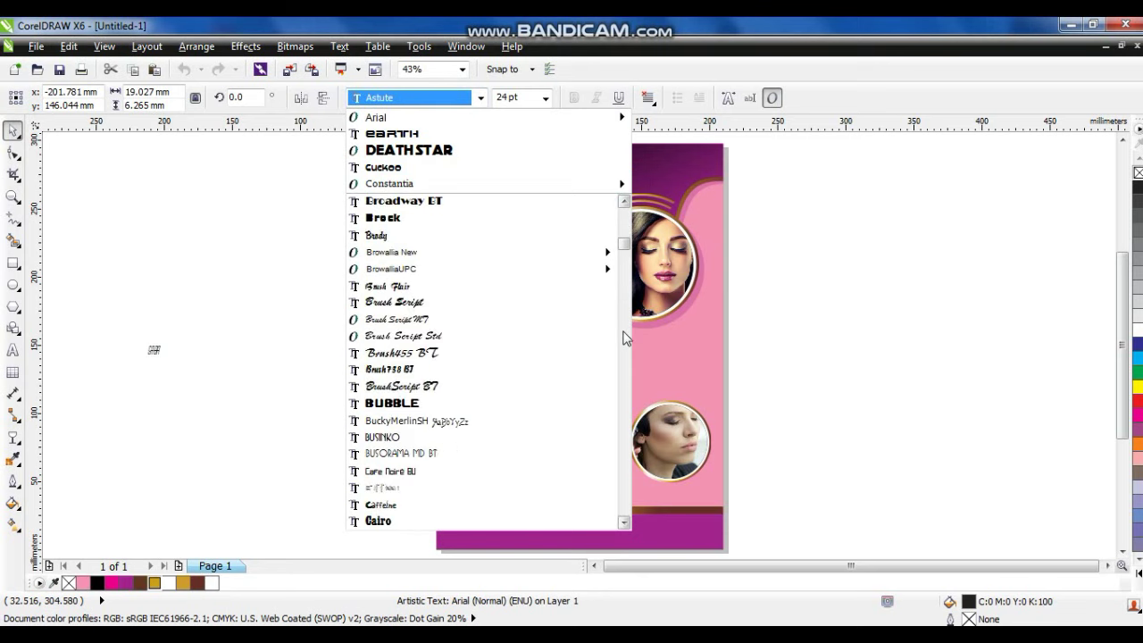
{"action": "left_click", "coordinate": [623, 372]}
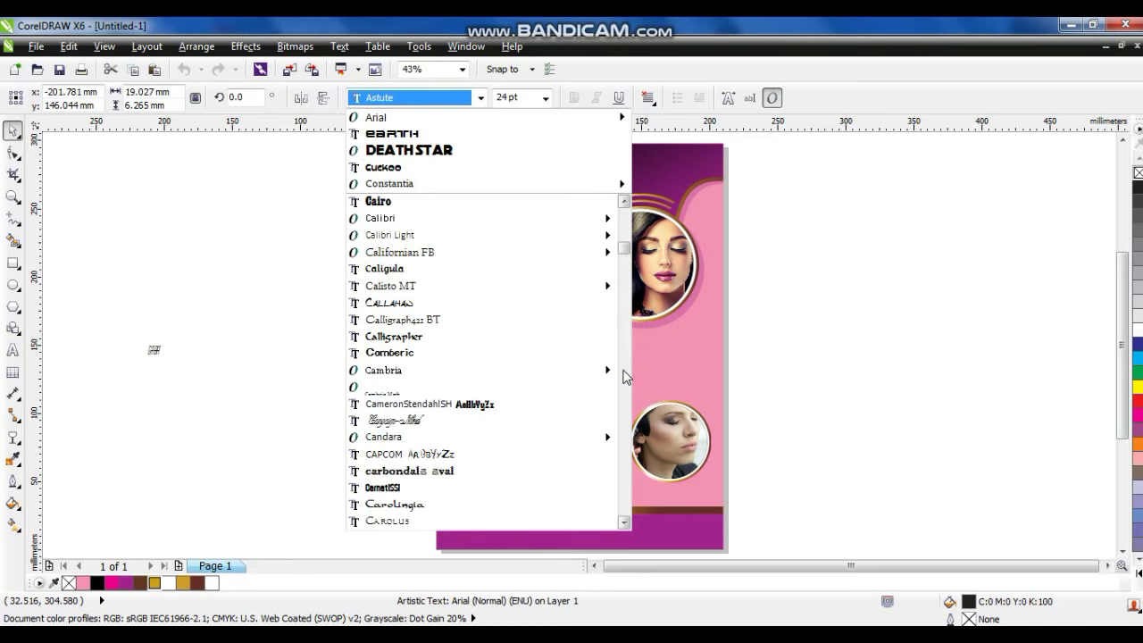
{"action": "left_click", "coordinate": [501, 351]}
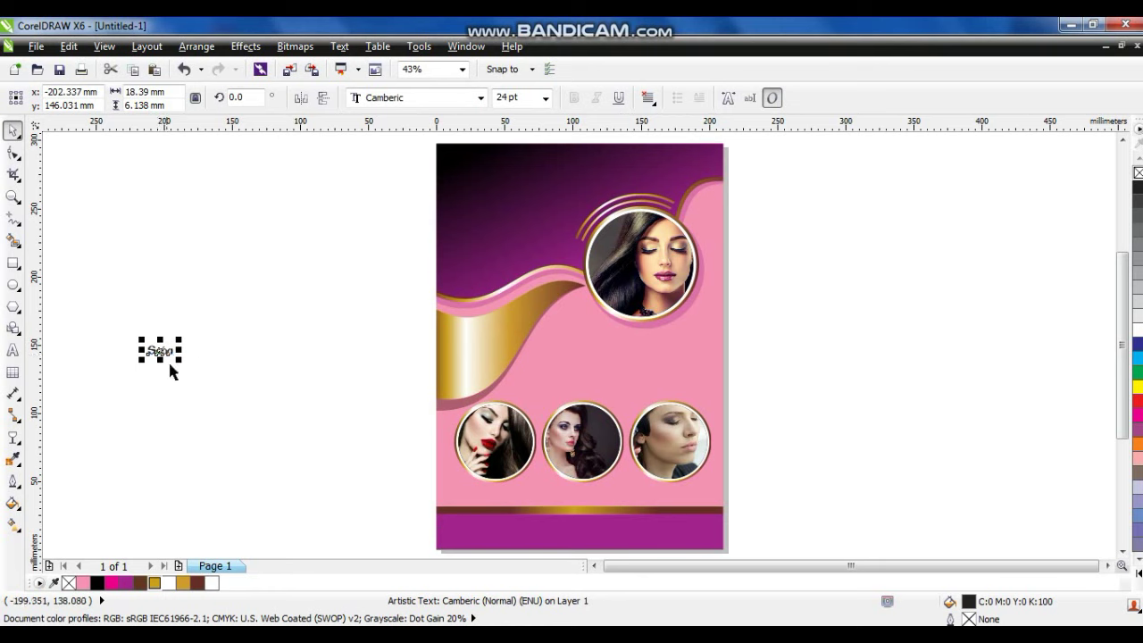
{"action": "left_click_drag", "start_coordinate": [176, 358], "coordinate": [519, 204]}
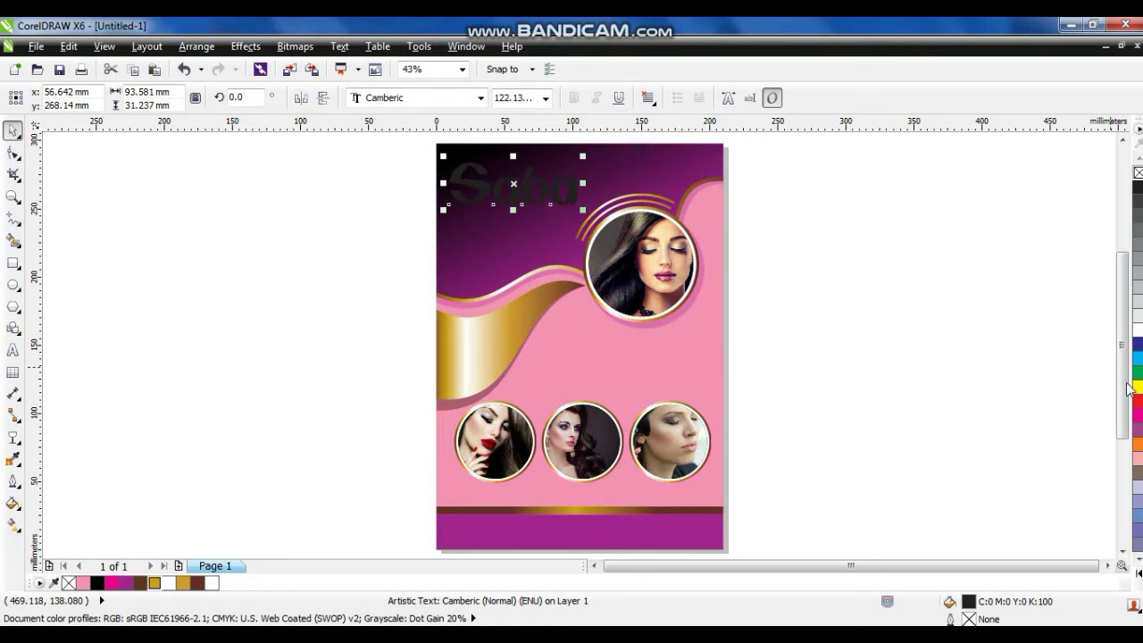
{"action": "left_click", "coordinate": [1138, 328]}
Copy Saba below itself, retype it as 'Beauty Saloon' and shrink it to fit.
{"action": "left_click_drag", "start_coordinate": [584, 208], "coordinate": [519, 235]}
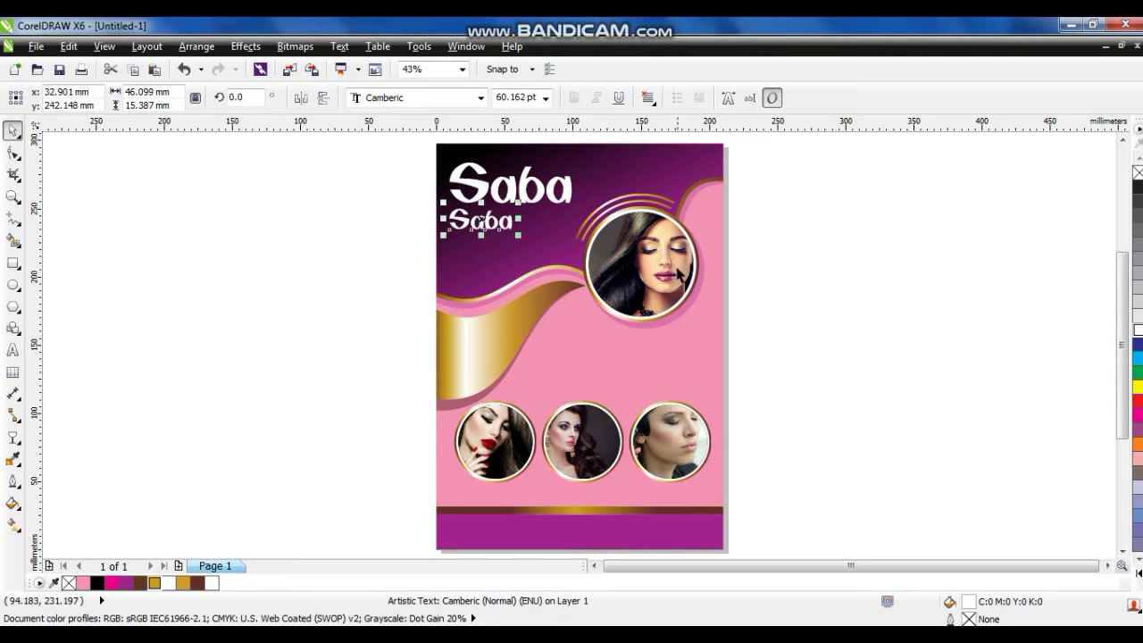
{"action": "left_click", "coordinate": [12, 349]}
{"action": "key", "text": "ctrl+a"}
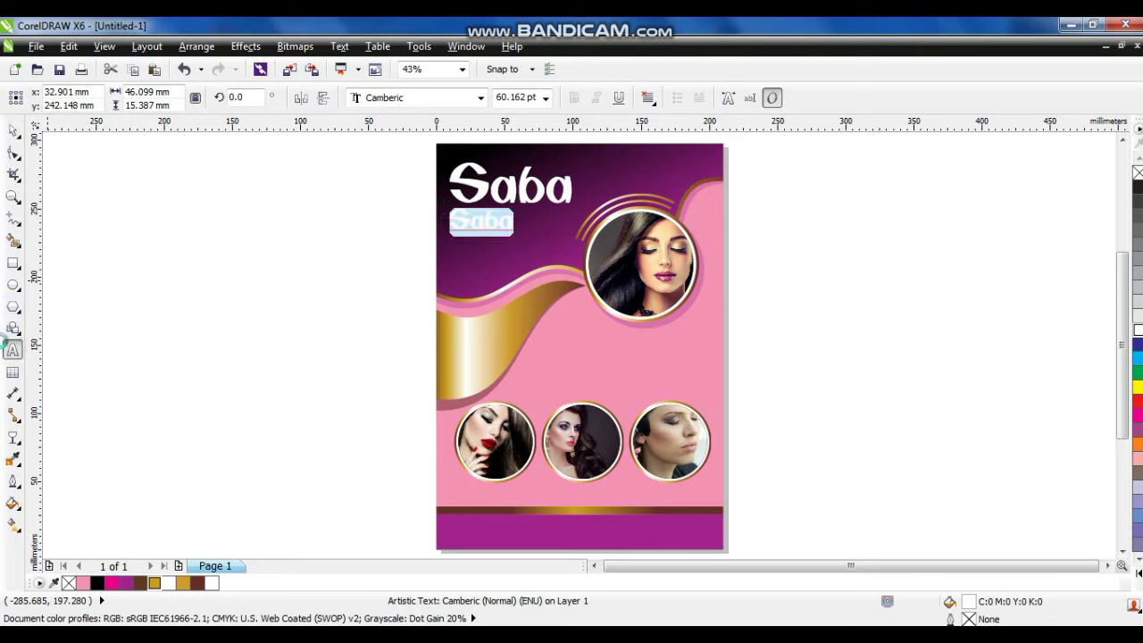
{"action": "type", "text": "Beauty Saloon"}
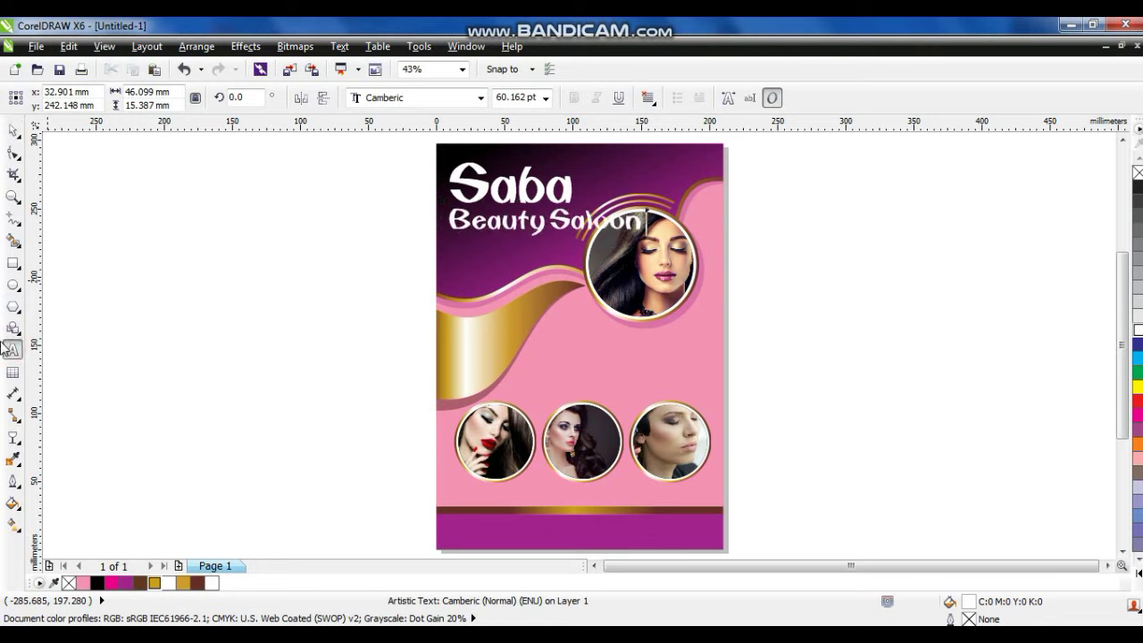
{"action": "left_click", "coordinate": [12, 130]}
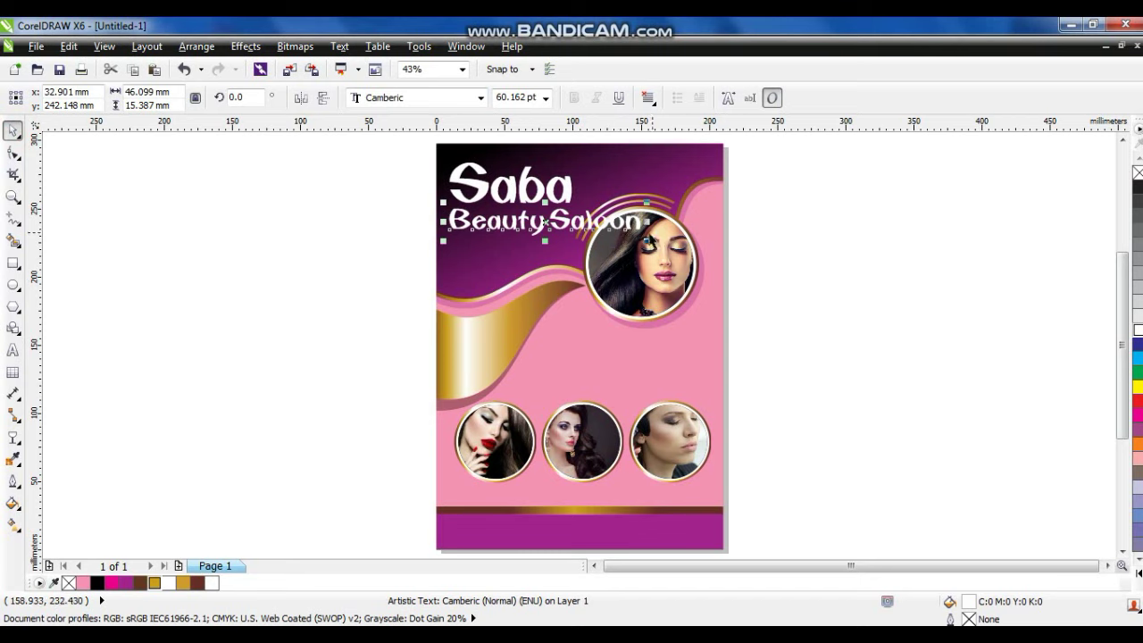
{"action": "left_click_drag", "start_coordinate": [645, 229], "coordinate": [574, 228]}
{"action": "left_click", "coordinate": [527, 188], "text": "shift"}
Copy Beauty Saloon onto the pink middle area and retype it as 'About Us:'.
{"action": "left_click", "coordinate": [324, 233]}
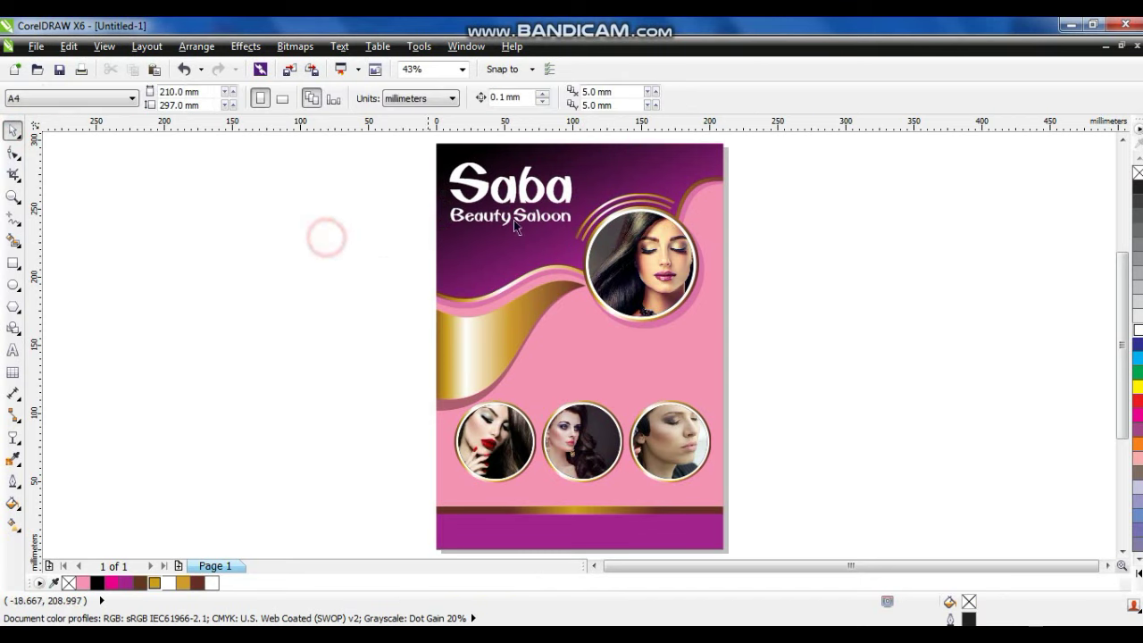
{"action": "left_click_drag", "start_coordinate": [511, 228], "coordinate": [671, 361]}
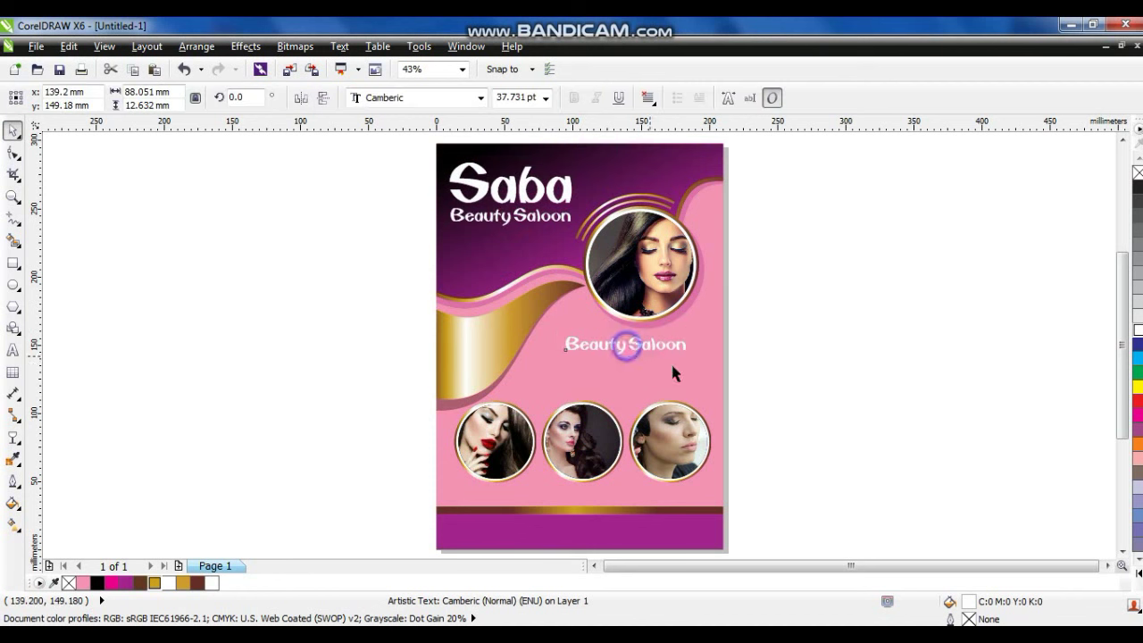
{"action": "left_click", "coordinate": [12, 196]}
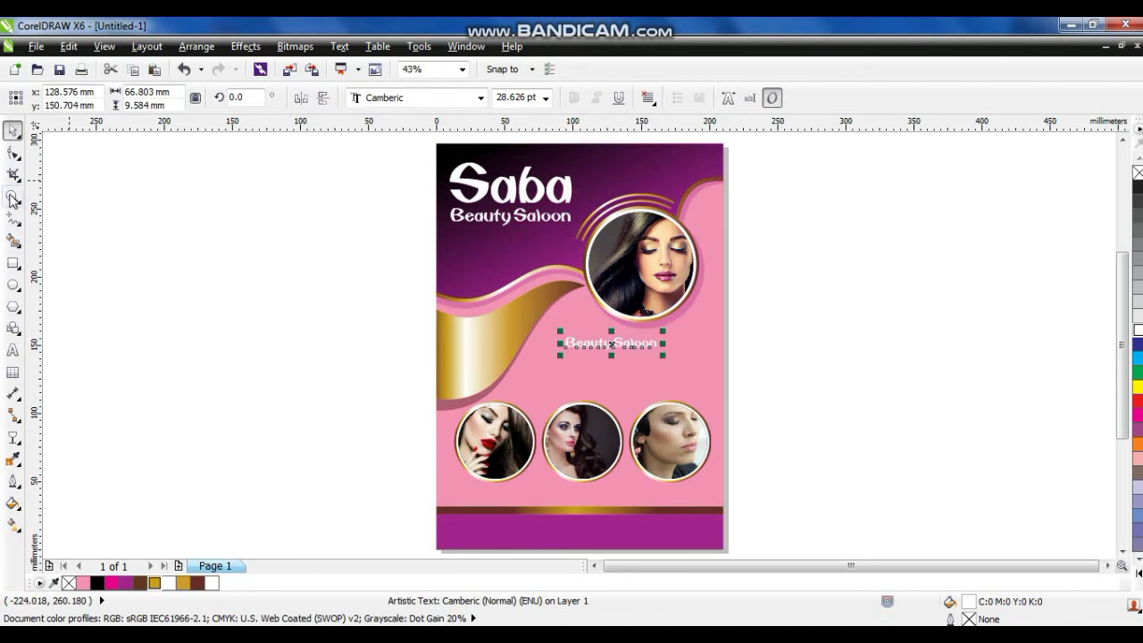
{"action": "left_click_drag", "start_coordinate": [389, 277], "coordinate": [815, 525]}
{"action": "left_click", "coordinate": [13, 132]}
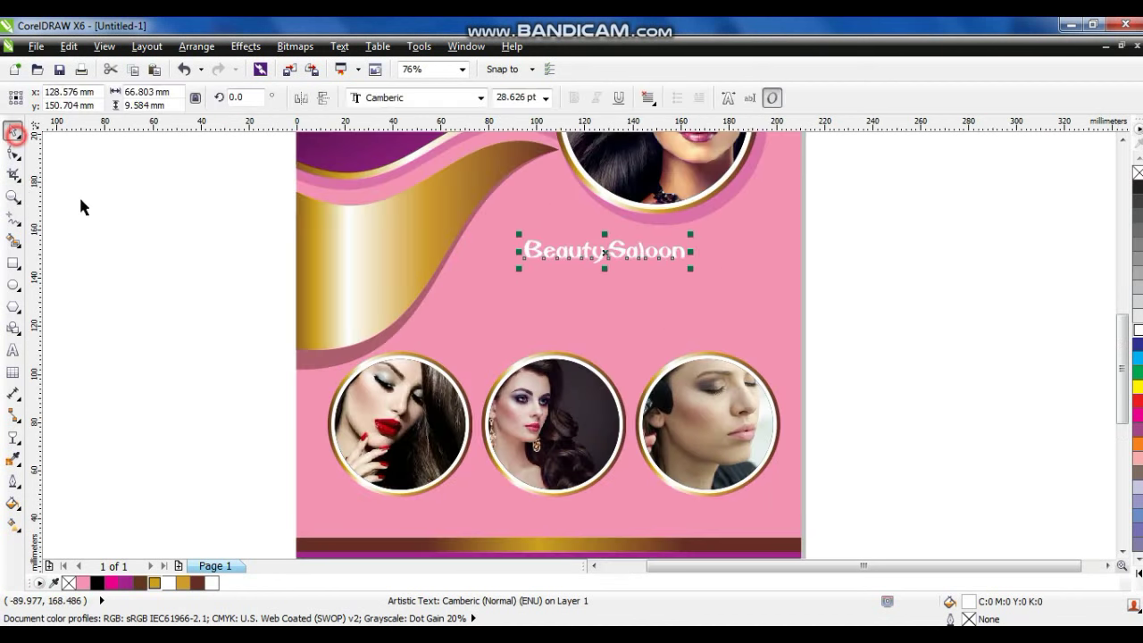
{"action": "left_click", "coordinate": [13, 351]}
{"action": "key", "text": "ctrl+a"}
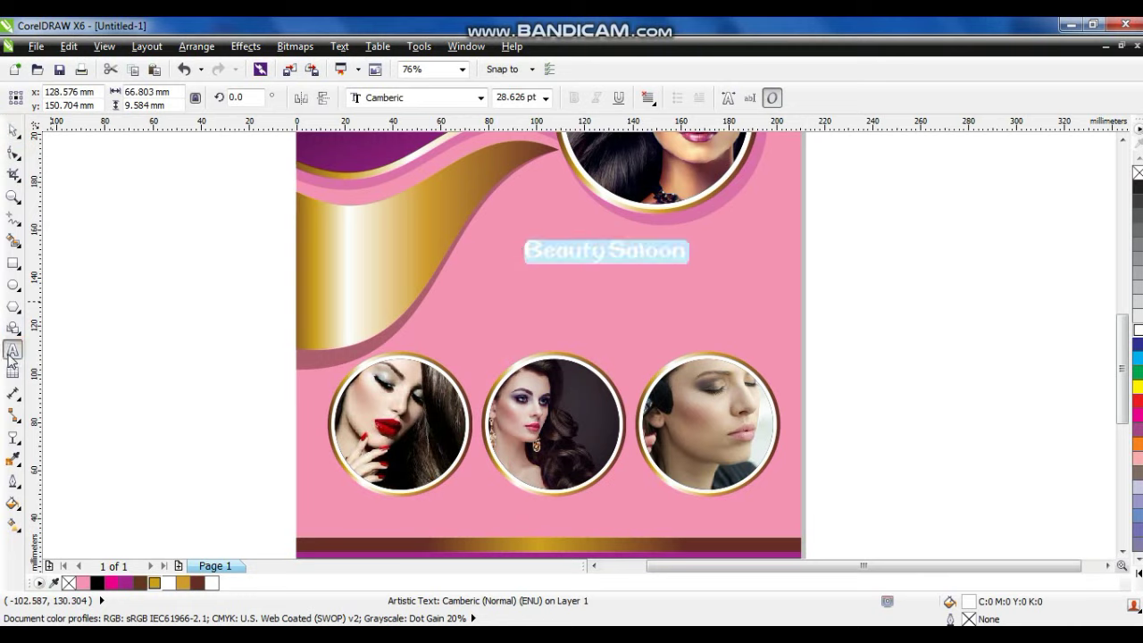
{"action": "type", "text": "About Us:"}
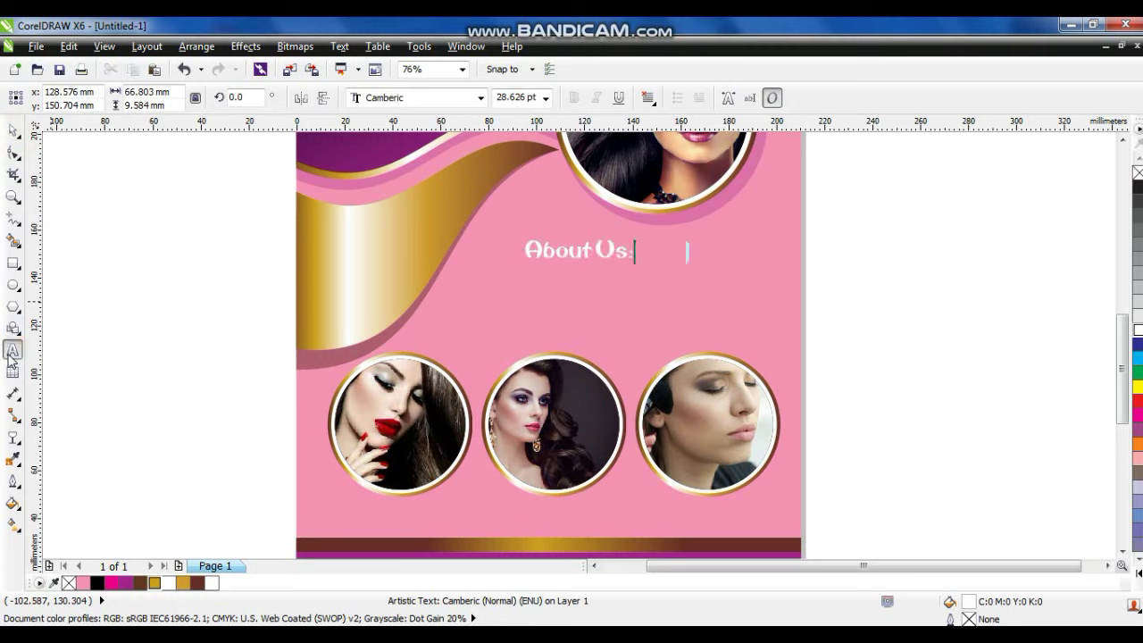
Make 'About Us:' black and shrink it onto the flyer's right side.
{"action": "key", "text": "ctrl+a"}
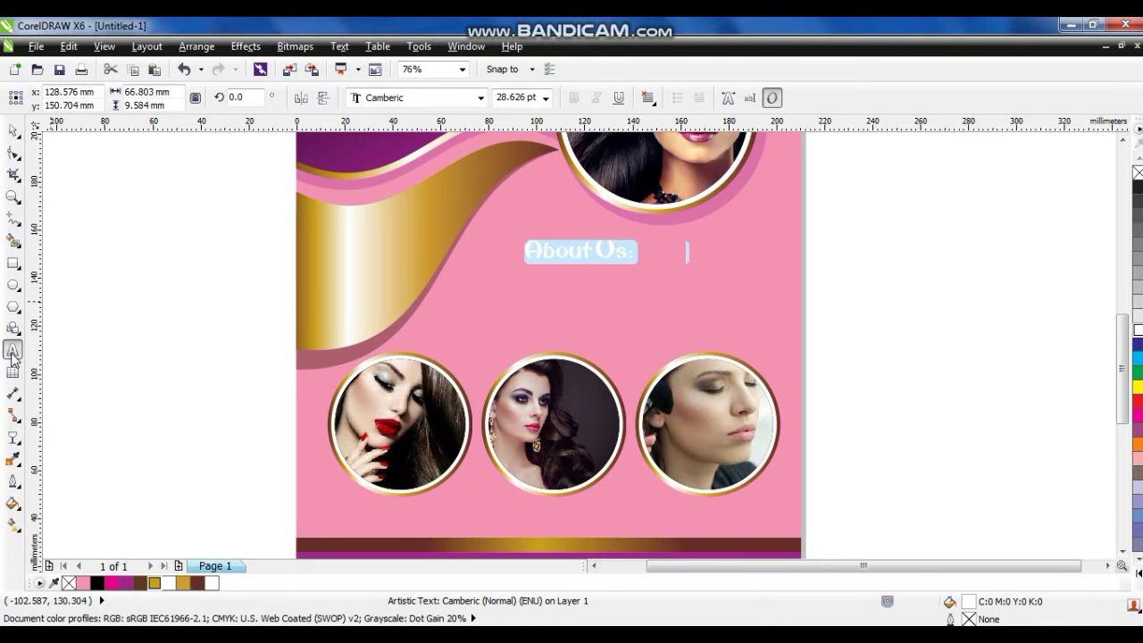
{"action": "left_click", "coordinate": [13, 130]}
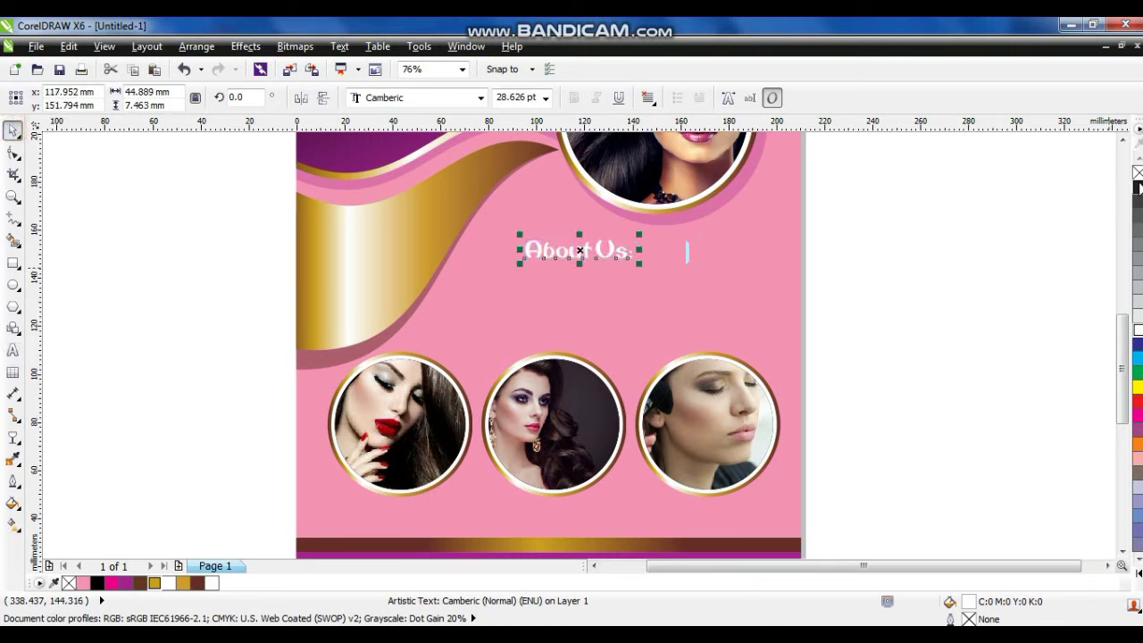
{"action": "left_click", "coordinate": [97, 583]}
{"action": "left_click_drag", "start_coordinate": [597, 259], "coordinate": [646, 277]}
{"action": "left_click", "coordinate": [888, 275]}
Copy the heading below, type the five-service list, and set it in Arial.
{"action": "right_click", "coordinate": [646, 277]}
{"action": "left_click", "coordinate": [13, 350]}
{"action": "key", "text": "ctrl+a"}
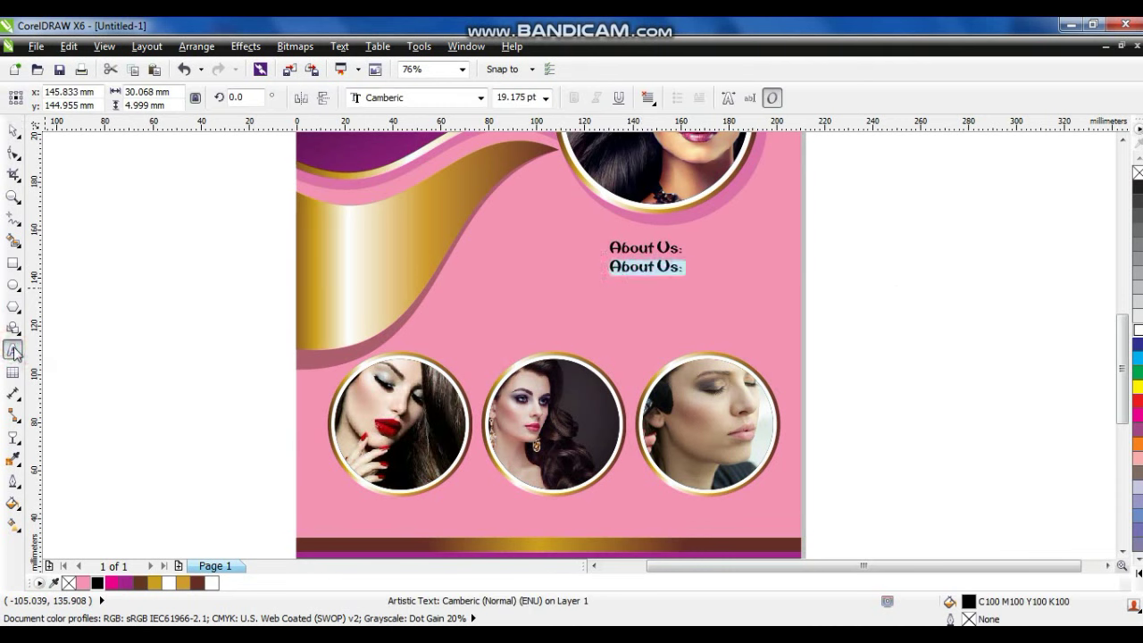
{"action": "type", "text": "hair treatment"}
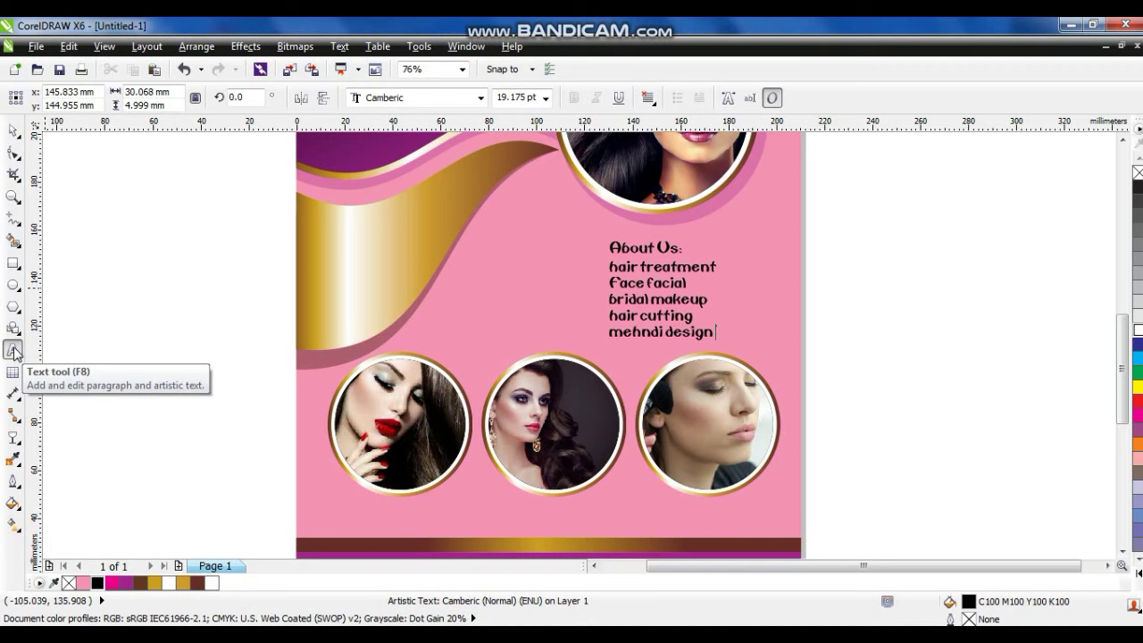
{"action": "left_click", "coordinate": [13, 131]}
{"action": "left_click", "coordinate": [481, 97]}
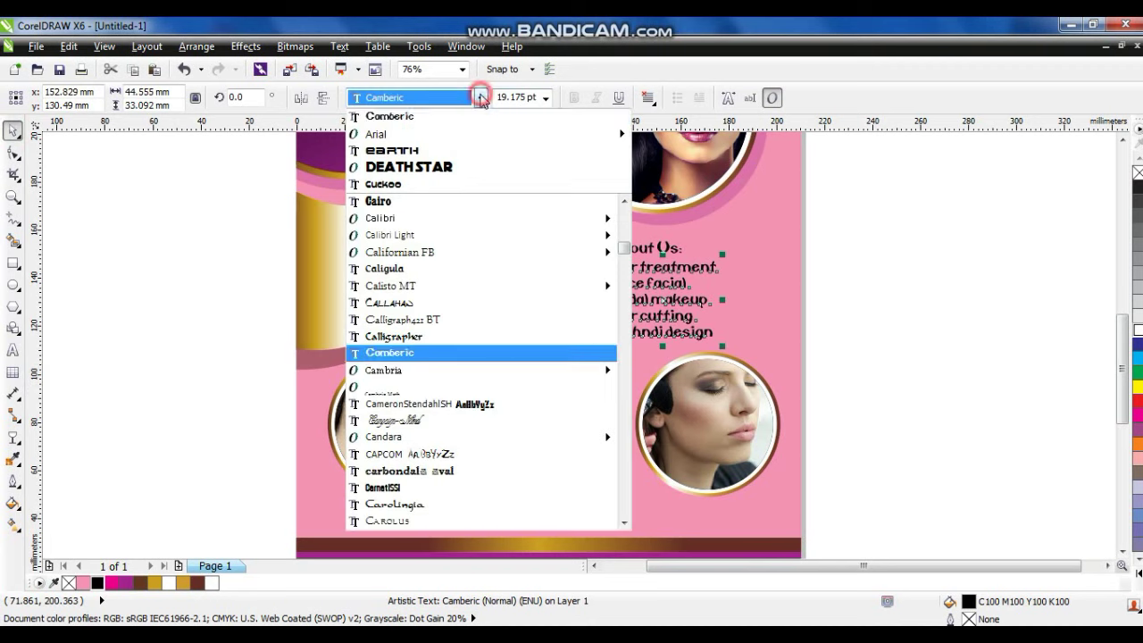
{"action": "mouse_move", "coordinate": [444, 136]}
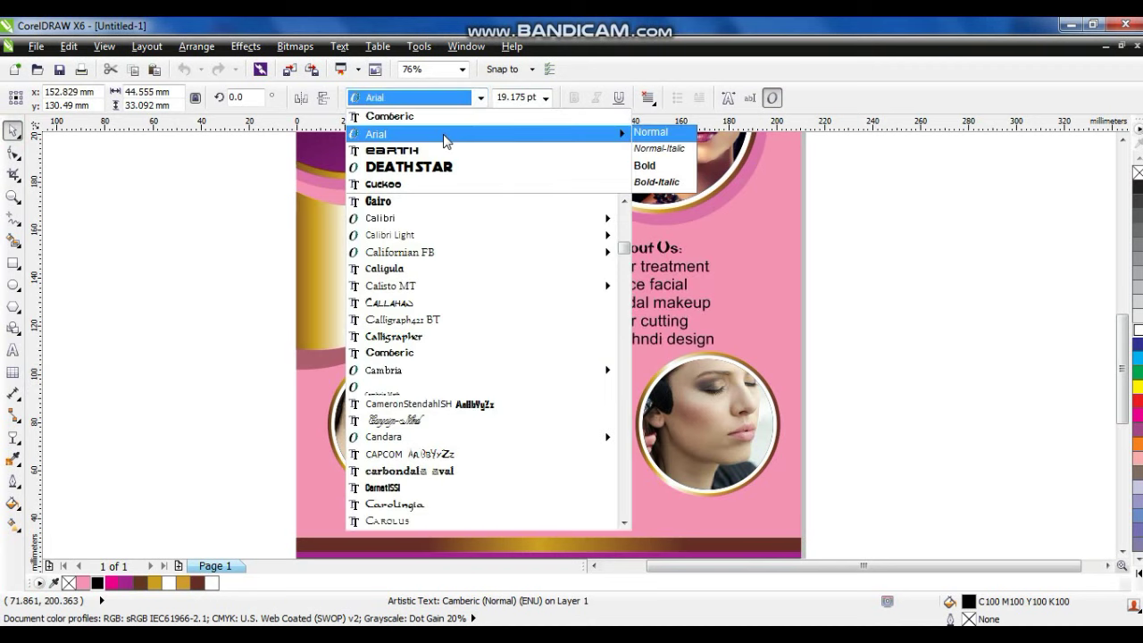
{"action": "left_click", "coordinate": [444, 135]}
Move the About Us block up and right, then drop another Beauty Saloon copy mid-page.
{"action": "left_click_drag", "start_coordinate": [901, 207], "coordinate": [596, 369]}
{"action": "left_click_drag", "start_coordinate": [666, 252], "coordinate": [709, 247]}
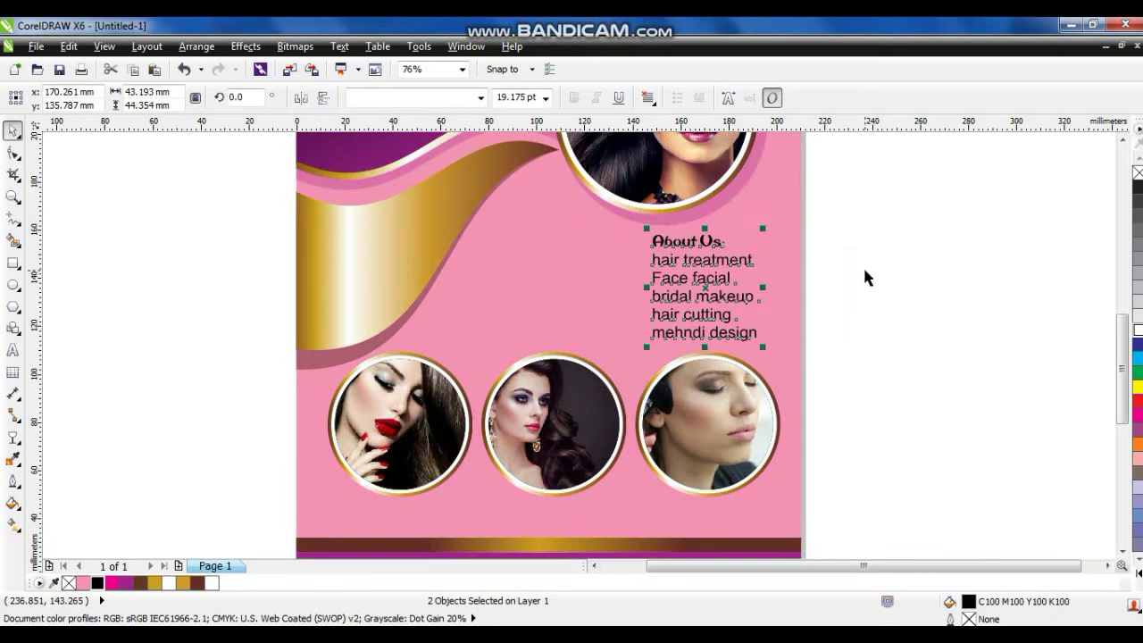
{"action": "left_click", "coordinate": [862, 268]}
{"action": "scroll", "coordinate": [775, 341], "scroll_direction": "down", "scroll_amount": 2}
{"action": "left_click_drag", "start_coordinate": [621, 196], "coordinate": [670, 333]}
Retype the Beauty Saloon copy as 'This Week', set it in Camberic, move it up and colour it purple.
{"action": "key", "text": "z"}
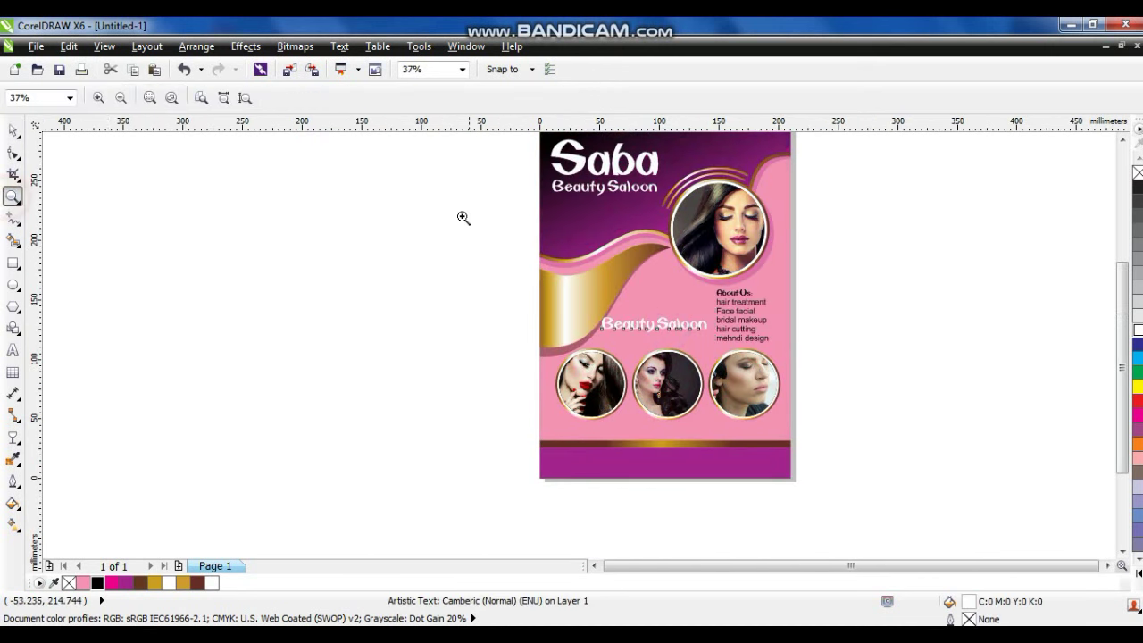
{"action": "left_click_drag", "start_coordinate": [554, 237], "coordinate": [777, 405]}
{"action": "left_click", "coordinate": [12, 351]}
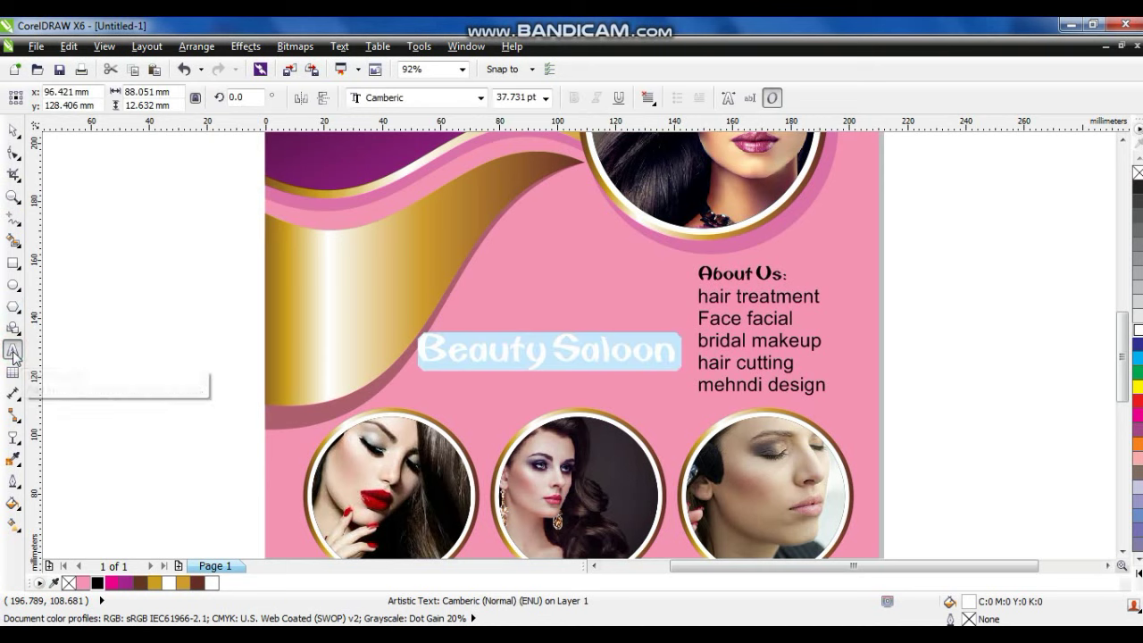
{"action": "type", "text": "this"}
{"action": "key", "text": "BackSpace"}
{"action": "key", "text": "BackSpace"}
{"action": "key", "text": "BackSpace"}
{"action": "key", "text": "BackSpace"}
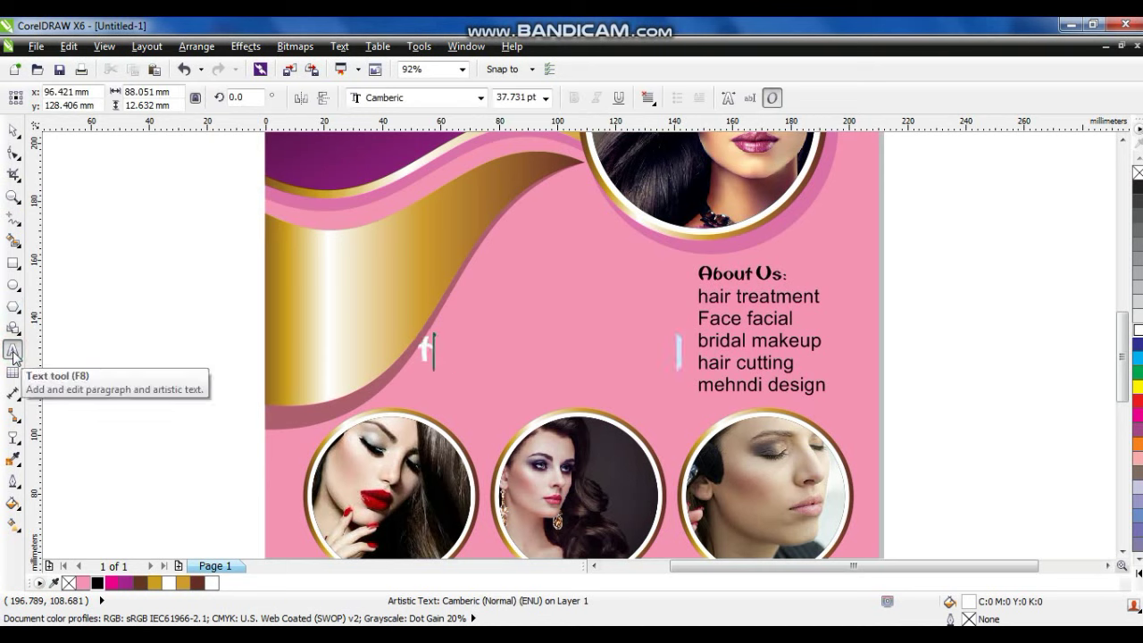
{"action": "type", "text": "This Wee"}
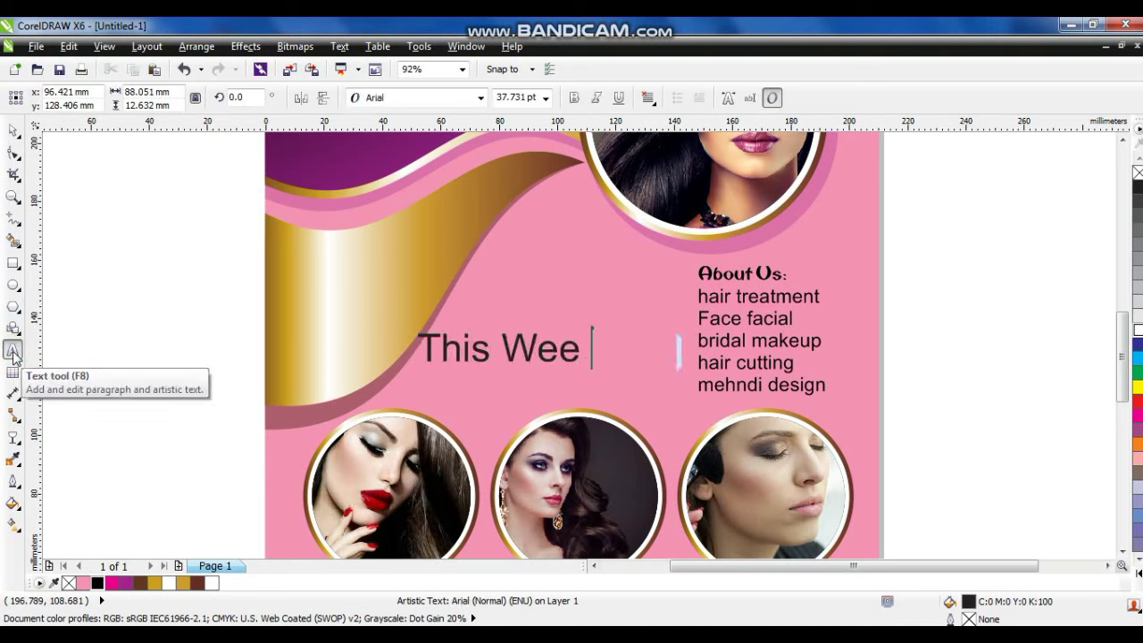
{"action": "left_click", "coordinate": [12, 131]}
{"action": "left_click", "coordinate": [458, 100]}
{"action": "left_click", "coordinate": [389, 133]}
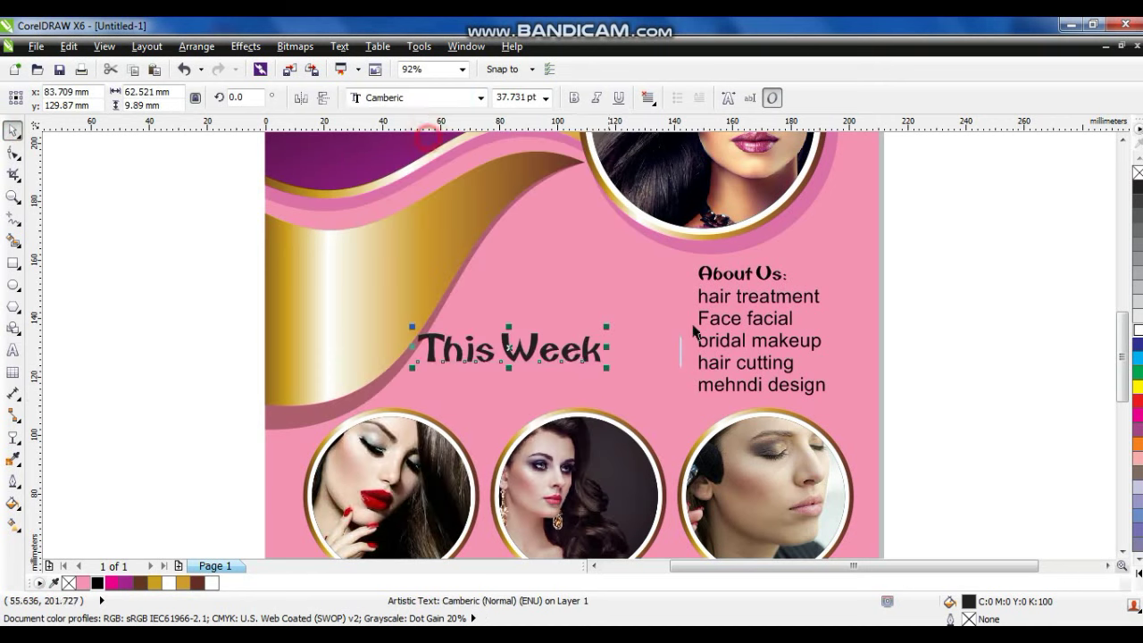
{"action": "left_click_drag", "start_coordinate": [575, 357], "coordinate": [583, 335]}
{"action": "left_click", "coordinate": [125, 583]}
Make a '15%' line in the Crillee font, enlarge it and move it up with This Week.
{"action": "left_click", "coordinate": [13, 350]}
{"action": "key", "text": "ctrl+a"}
{"action": "type", "text": "15%"}
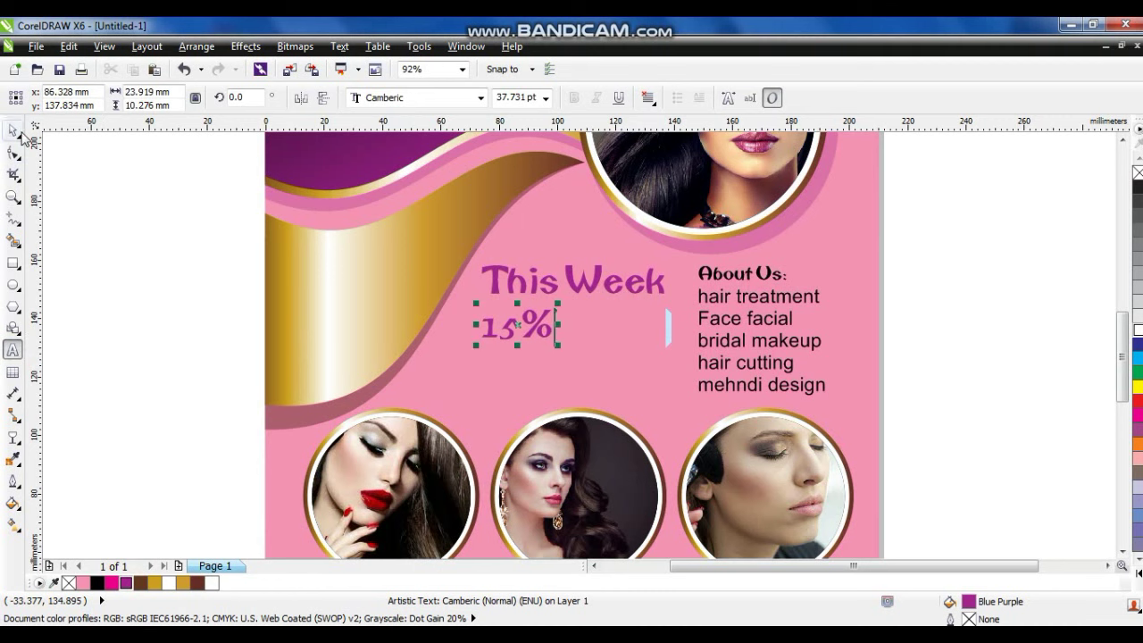
{"action": "left_click", "coordinate": [13, 130]}
{"action": "left_click", "coordinate": [481, 98]}
{"action": "left_click", "coordinate": [444, 167]}
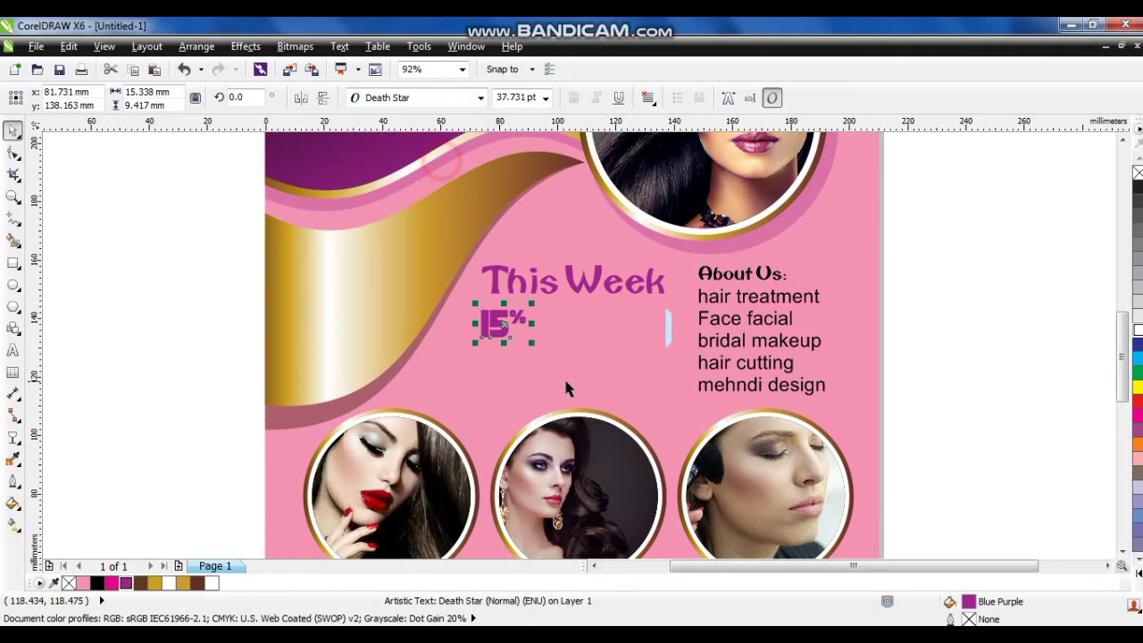
{"action": "left_click", "coordinate": [481, 97]}
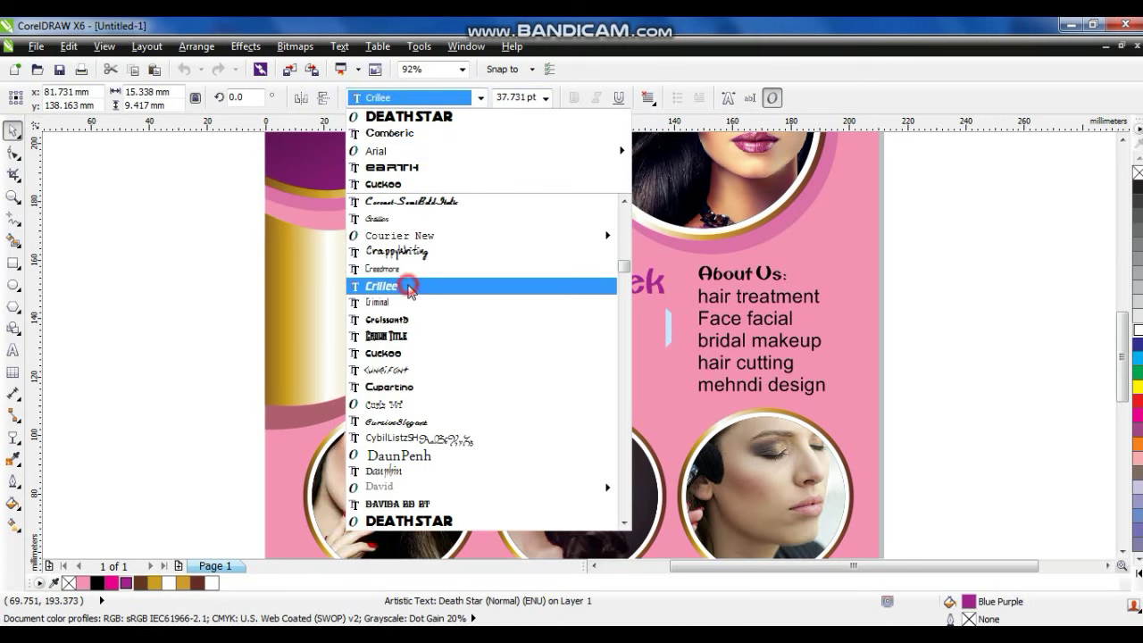
{"action": "left_click", "coordinate": [408, 286]}
{"action": "left_click_drag", "start_coordinate": [565, 343], "coordinate": [665, 416]}
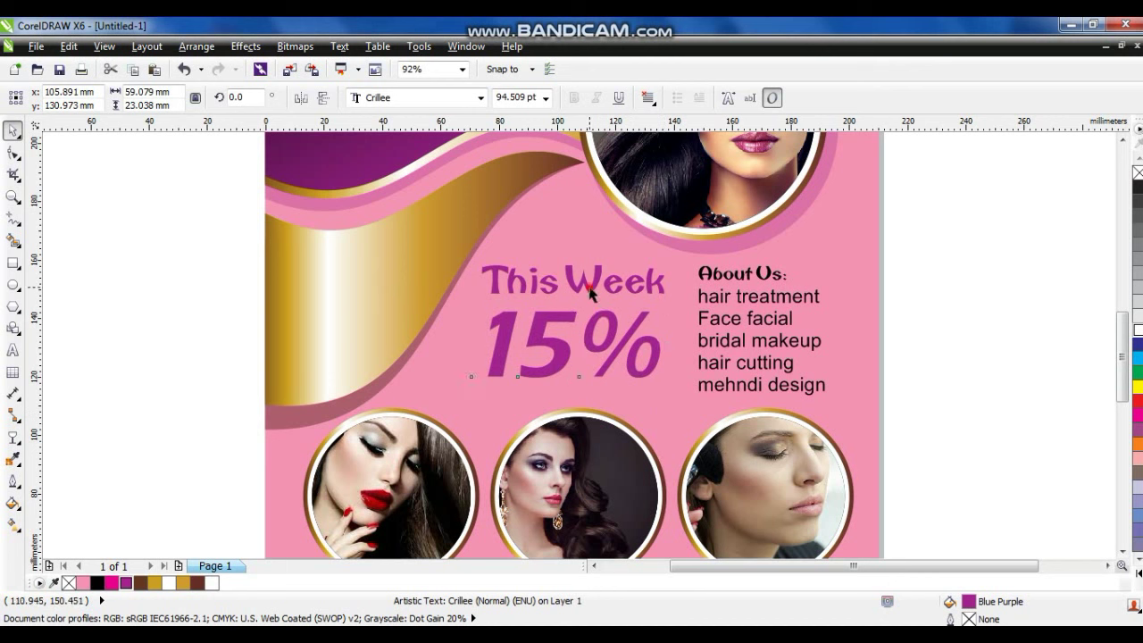
{"action": "left_click", "coordinate": [589, 293], "text": "shift"}
{"action": "left_click_drag", "start_coordinate": [590, 293], "coordinate": [619, 396]}
{"action": "key", "text": "Escape"}
Replace another copy's text with 'Discount' in Camberic and enlarge it.
{"action": "left_click", "coordinate": [14, 351]}
{"action": "key", "text": "ctrl+a"}
{"action": "key", "text": "BackSpace"}
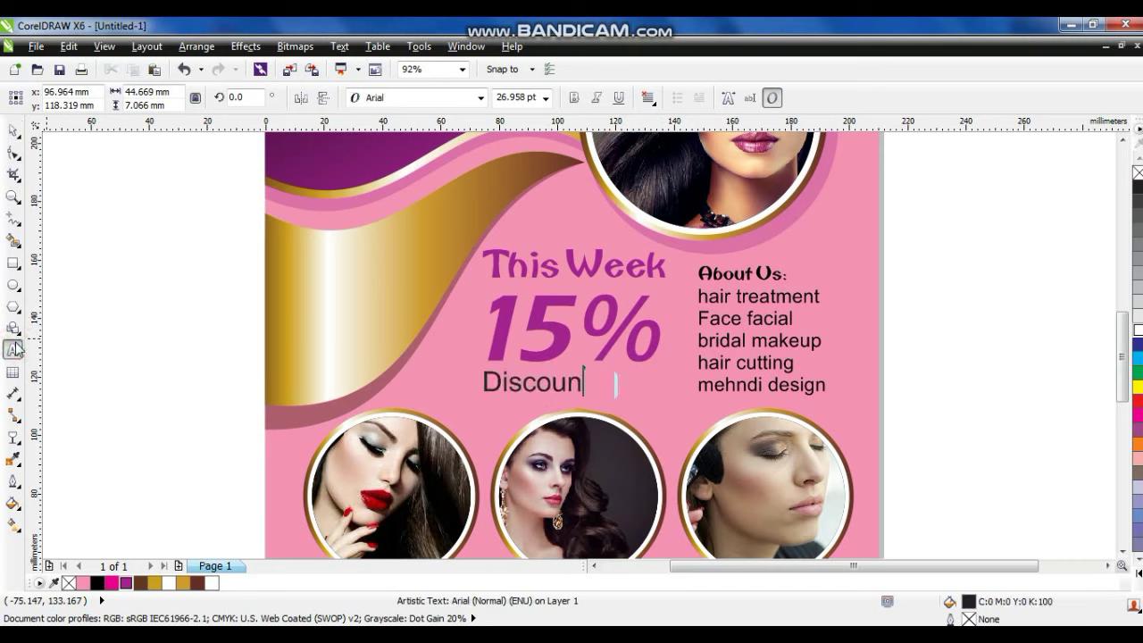
{"action": "type", "text": "Discount"}
{"action": "left_click", "coordinate": [13, 131]}
{"action": "left_click", "coordinate": [483, 98]}
{"action": "left_click", "coordinate": [393, 134]}
{"action": "left_click_drag", "start_coordinate": [600, 400], "coordinate": [659, 421]}
Try moving, shrinking and tilting the promo text onto the gold swoosh, then undo it.
{"action": "left_click_drag", "start_coordinate": [197, 217], "coordinate": [661, 398]}
{"action": "left_click_drag", "start_coordinate": [541, 331], "coordinate": [320, 309]}
{"action": "left_click_drag", "start_coordinate": [439, 229], "coordinate": [413, 237]}
{"action": "left_click", "coordinate": [344, 303]}
{"action": "mouse_move", "coordinate": [408, 357]}
{"action": "left_mouse_down"}
{"action": "mouse_move", "coordinate": [404, 323]}
{"action": "mouse_move", "coordinate": [390, 313]}
{"action": "left_mouse_up"}
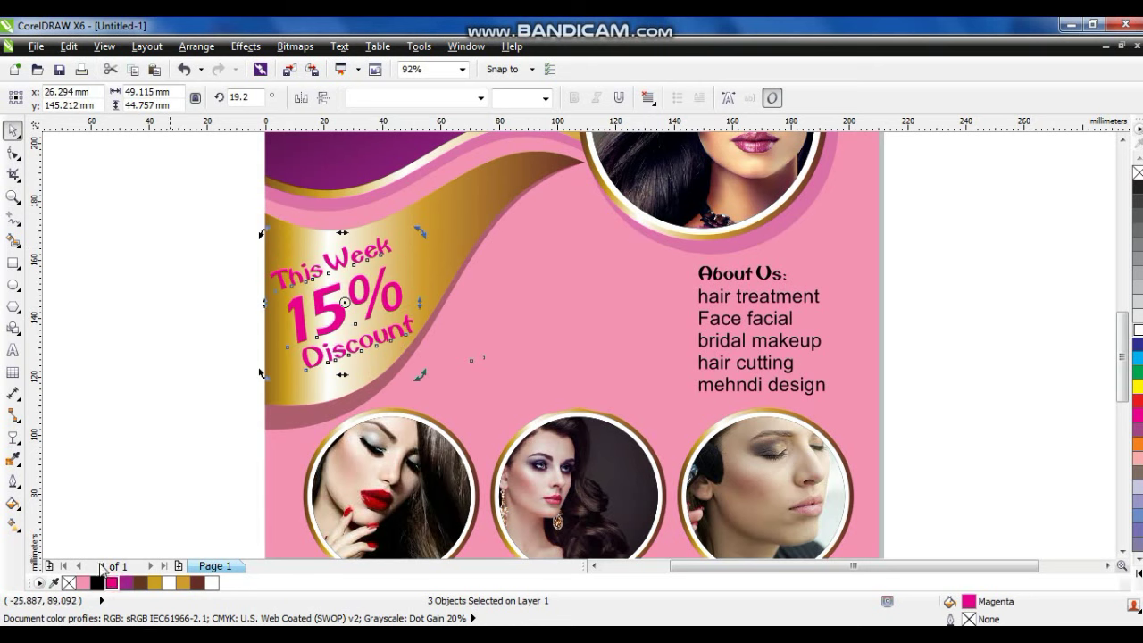
{"action": "key", "text": "ctrl+z"}
{"action": "key", "text": "ctrl+z"}
{"action": "key", "text": "ctrl+z"}
{"action": "key", "text": "ctrl+z"}
{"action": "key", "text": "ctrl+z"}
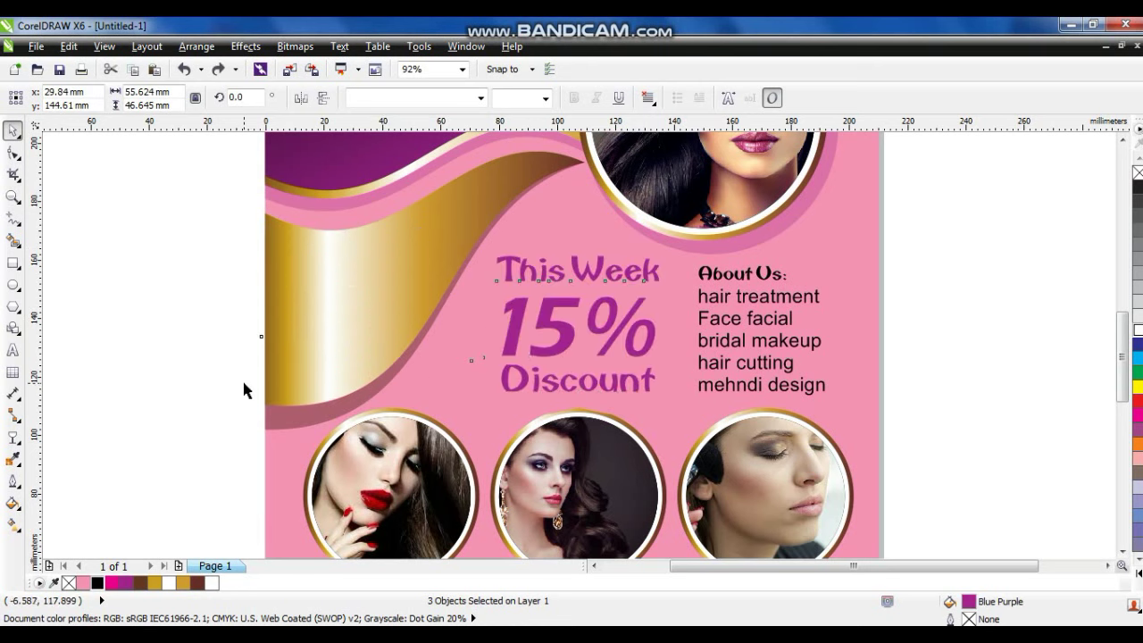
{"action": "left_click", "coordinate": [248, 390]}
Place the spare 'This Week' text copy inside the bottom band.
{"action": "scroll", "coordinate": [292, 417], "scroll_direction": "down", "scroll_amount": 2}
{"action": "key", "text": "ctrl+a"}
{"action": "scroll", "coordinate": [734, 201], "scroll_direction": "down", "scroll_amount": 2}
{"action": "key", "text": "shift+F2"}
{"action": "left_click", "coordinate": [793, 347]}
{"action": "left_click_drag", "start_coordinate": [500, 534], "coordinate": [541, 541]}
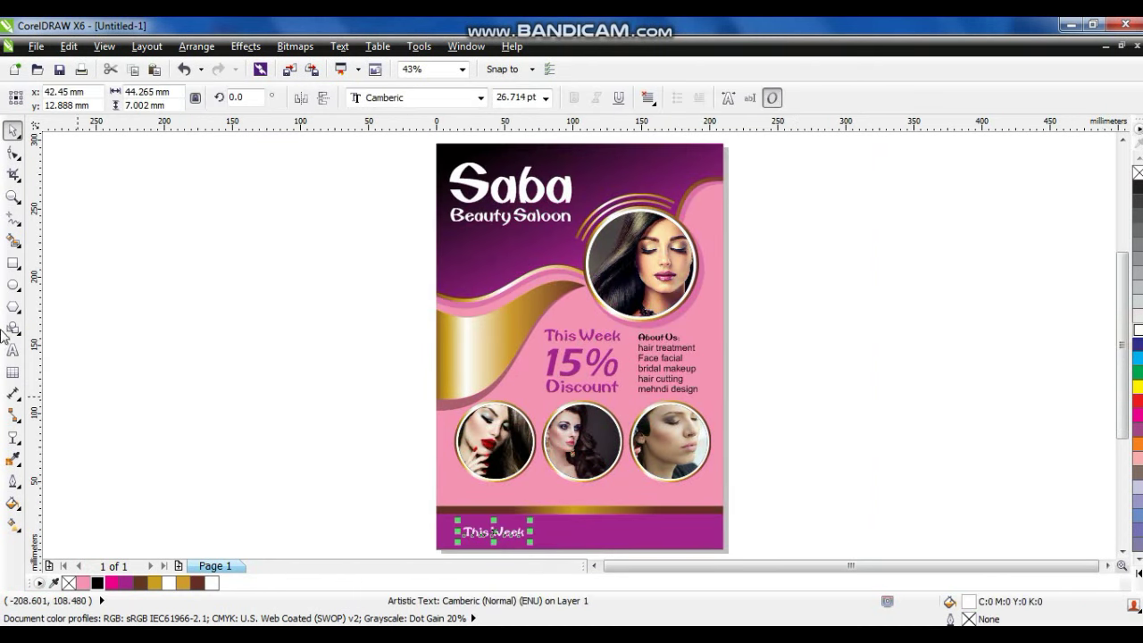
Change the bottom-band text to 'Contact For More Details:' with the phone number, stretched across the band.
{"action": "left_click", "coordinate": [13, 350]}
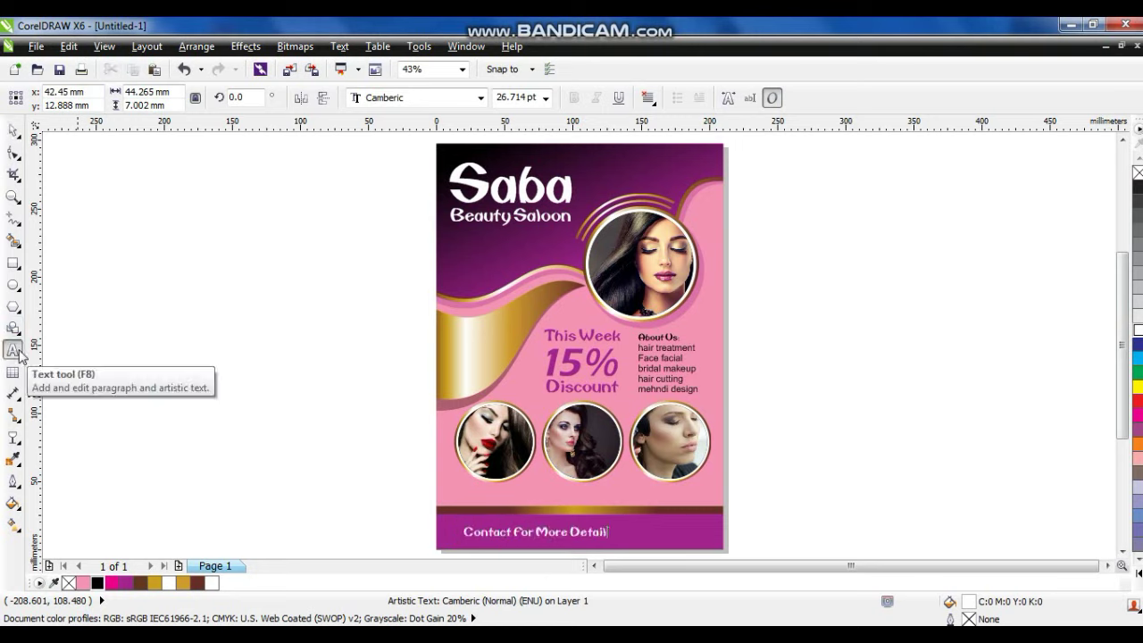
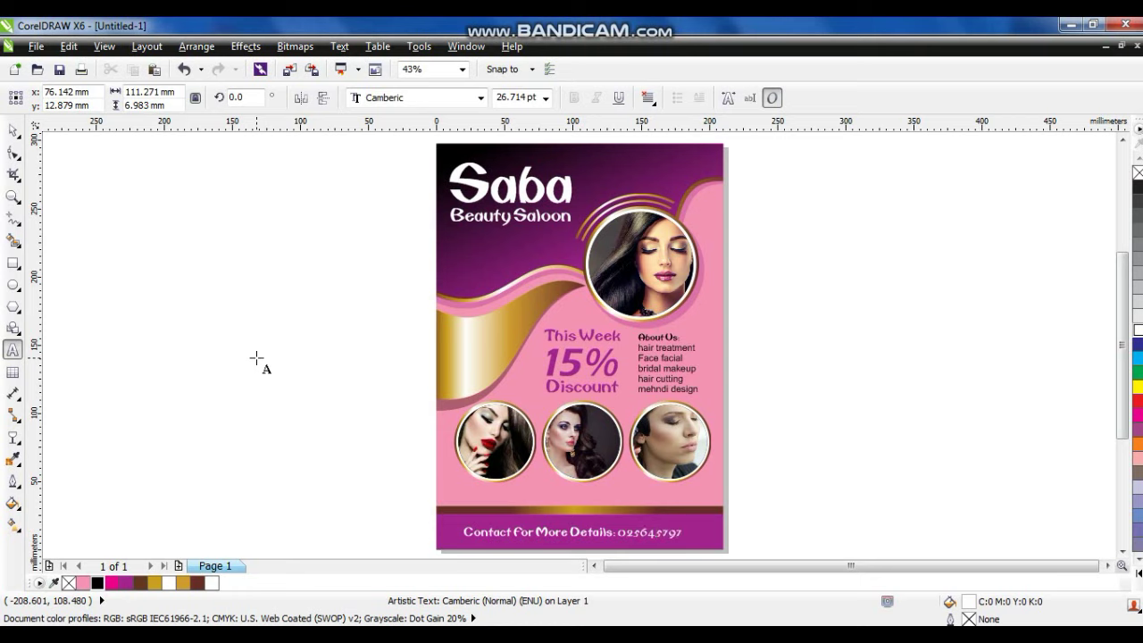
{"action": "key", "text": "ctrl+space"}
{"action": "left_click_drag", "start_coordinate": [714, 522], "coordinate": [722, 545]}
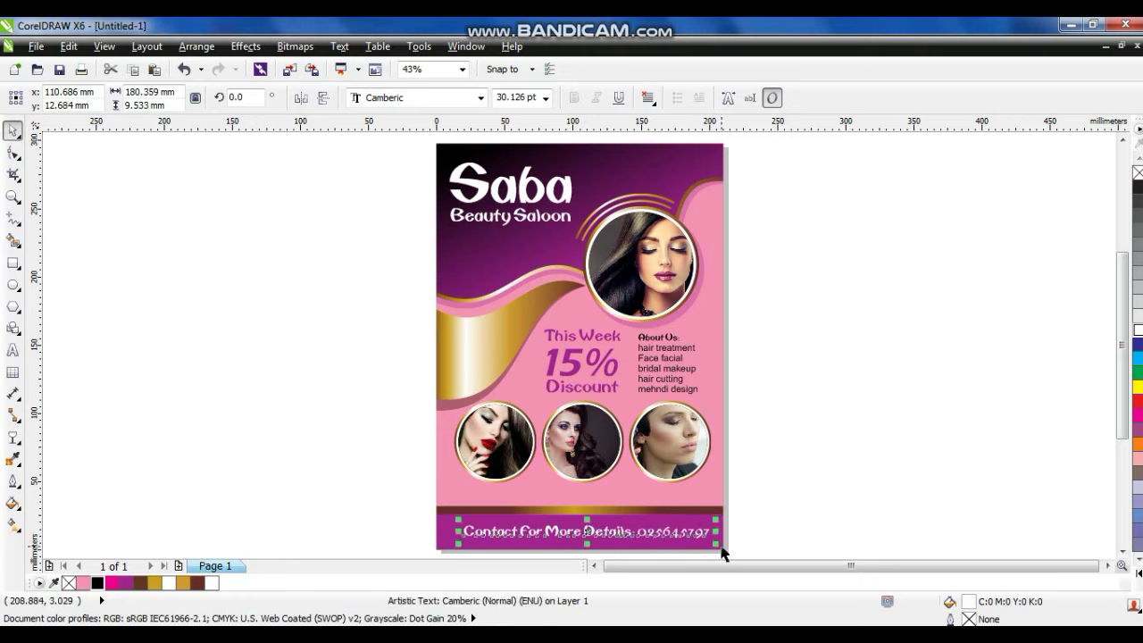
{"action": "left_click", "coordinate": [795, 451]}
{"action": "left_click", "coordinate": [770, 432]}
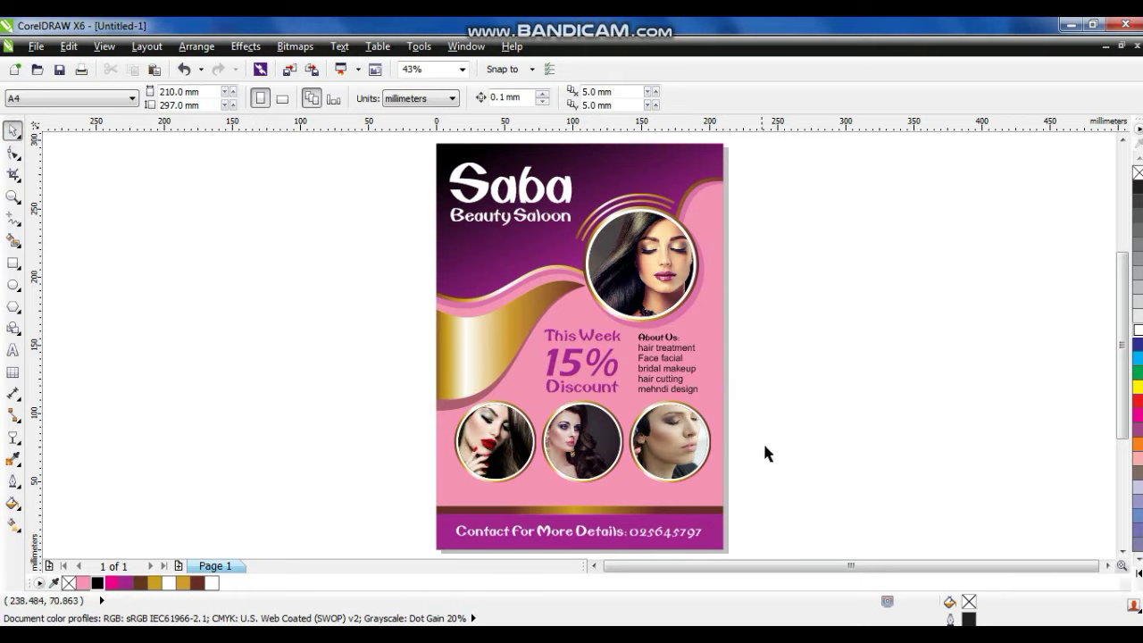
Draw a black, outline-free rectangle across the three photos with a vertical linear transparency fade.
{"action": "left_click", "coordinate": [11, 199]}
{"action": "left_click_drag", "start_coordinate": [409, 390], "coordinate": [801, 538]}
{"action": "left_click", "coordinate": [12, 263]}
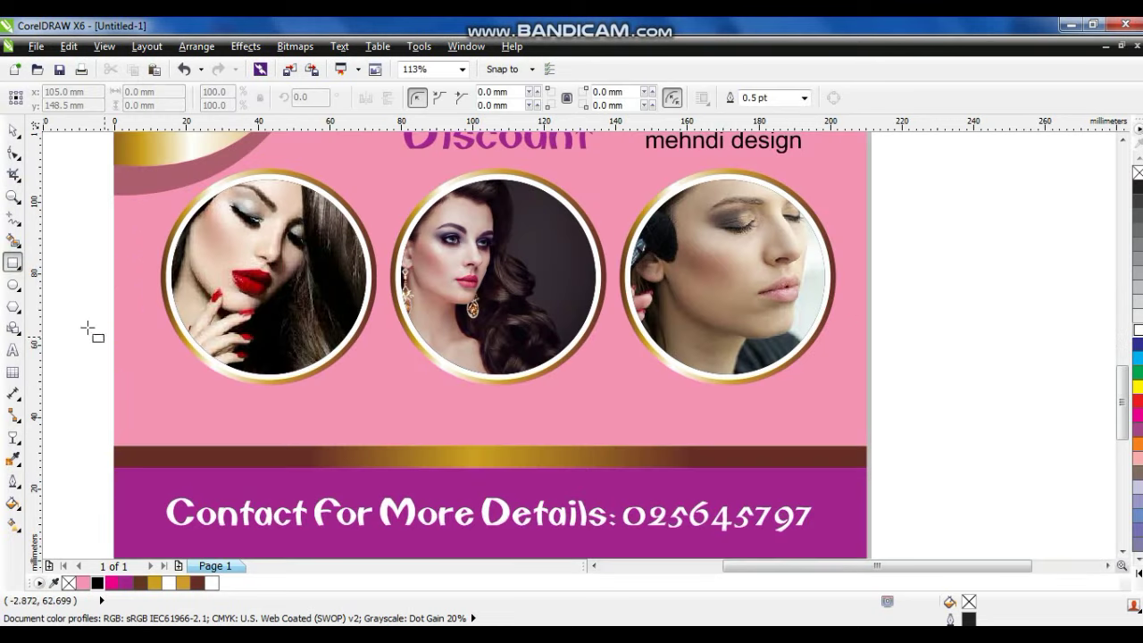
{"action": "left_click_drag", "start_coordinate": [105, 272], "coordinate": [882, 322]}
{"action": "left_click", "coordinate": [97, 583]}
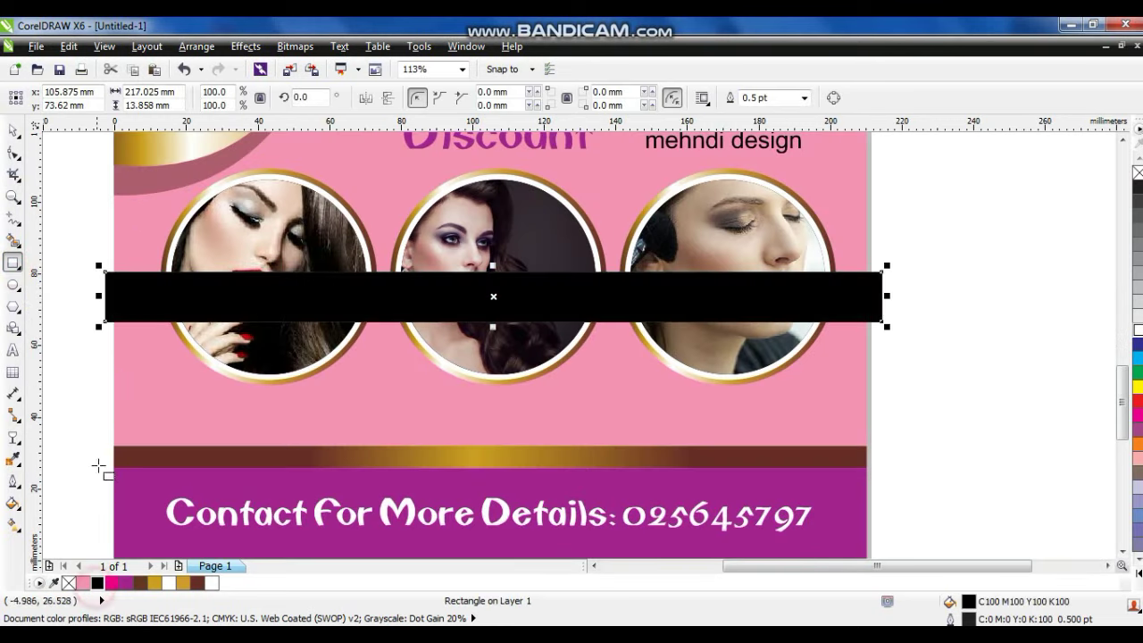
{"action": "left_click", "coordinate": [12, 437]}
{"action": "left_click_drag", "start_coordinate": [518, 266], "coordinate": [518, 313]}
{"action": "left_click", "coordinate": [13, 132]}
{"action": "right_click", "coordinate": [1136, 173]}
{"action": "left_click_drag", "start_coordinate": [536, 299], "coordinate": [556, 254]}
Group the shadow band and PowerClip it inside the pink background rectangle.
{"action": "key", "text": "ctrl+g"}
{"action": "right_click", "coordinate": [888, 274]}
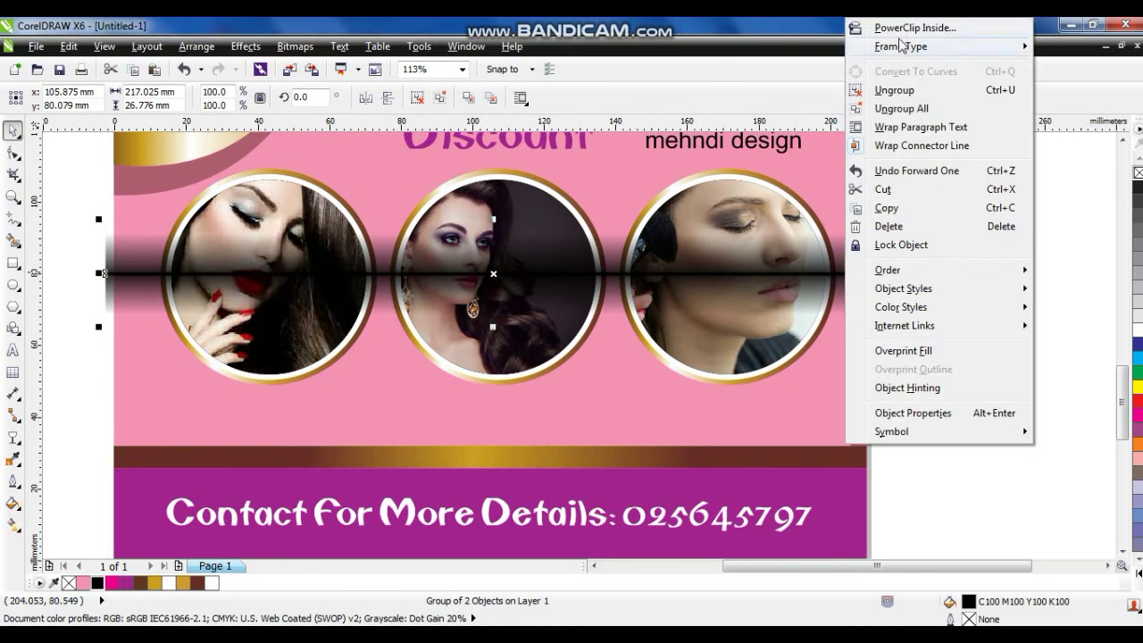
{"action": "left_click", "coordinate": [902, 26]}
{"action": "left_click", "coordinate": [854, 184]}
{"action": "right_click", "coordinate": [854, 184]}
{"action": "left_click", "coordinate": [906, 89]}
{"action": "left_click", "coordinate": [858, 272]}
{"action": "right_click", "coordinate": [561, 277]}
{"action": "left_click", "coordinate": [607, 128]}
{"action": "key", "text": "shift+F4"}
Draw a 230×330 mm black rectangle behind the poster and resize it into a frame.
{"action": "left_click", "coordinate": [810, 425]}
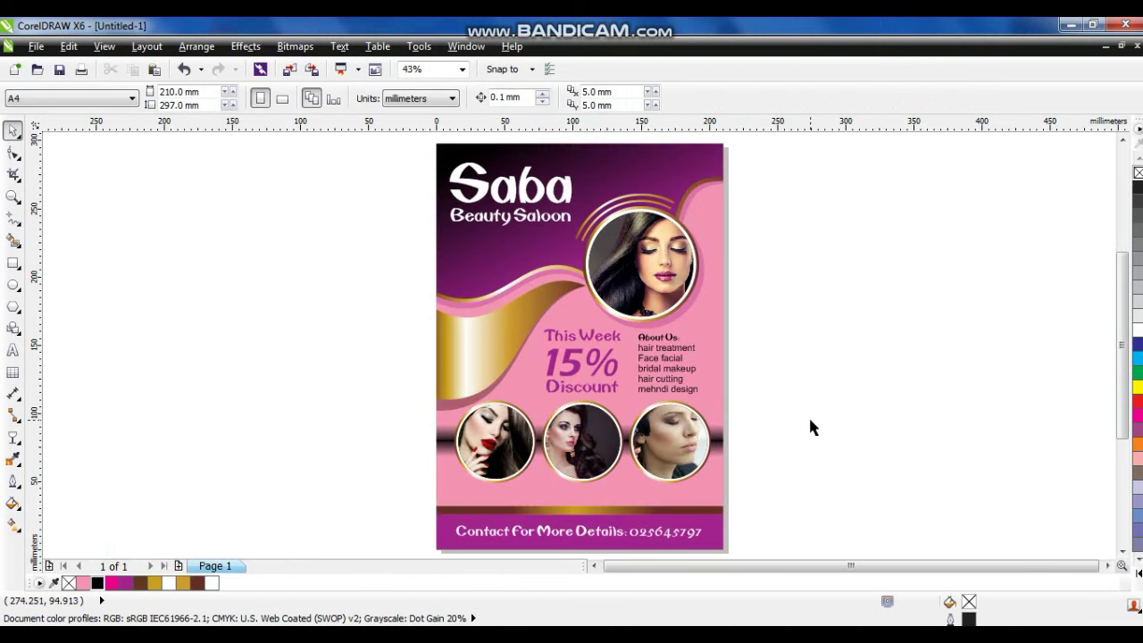
{"action": "left_click", "coordinate": [14, 263]}
{"action": "scroll", "coordinate": [535, 297], "scroll_direction": "down", "scroll_amount": 2}
{"action": "left_click_drag", "start_coordinate": [489, 223], "coordinate": [625, 419]}
{"action": "key", "text": "space"}
{"action": "key", "text": "shift+F2"}
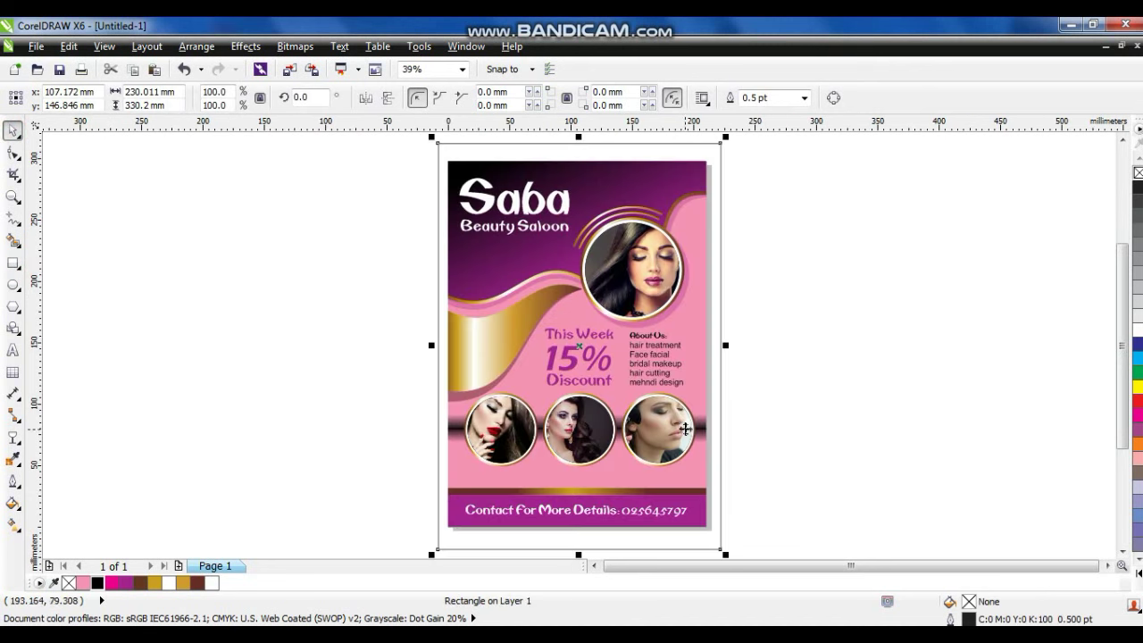
{"action": "left_click", "coordinate": [97, 583]}
{"action": "key", "text": "shift+Page_Down"}
{"action": "left_click_drag", "start_coordinate": [722, 141], "coordinate": [713, 165]}
{"action": "left_click", "coordinate": [731, 207]}
{"action": "left_click", "coordinate": [715, 224]}
Adjust the frame's top edge so it fits around the poster.
{"action": "key", "text": "z"}
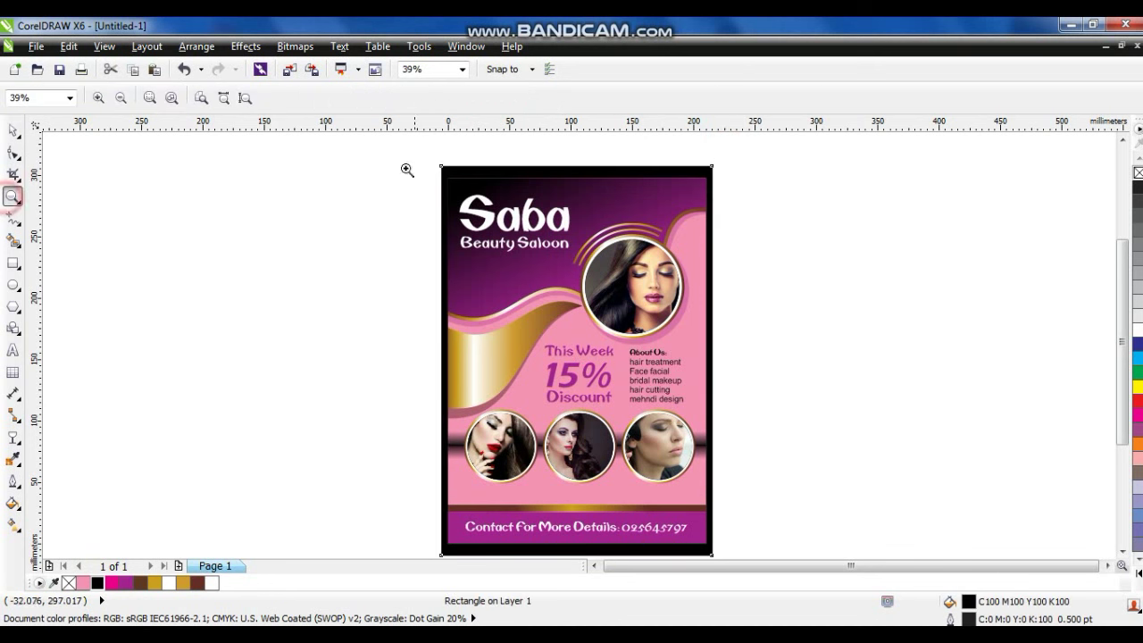
{"action": "left_click", "coordinate": [478, 164]}
{"action": "key", "text": "space"}
{"action": "left_click_drag", "start_coordinate": [494, 264], "coordinate": [495, 273]}
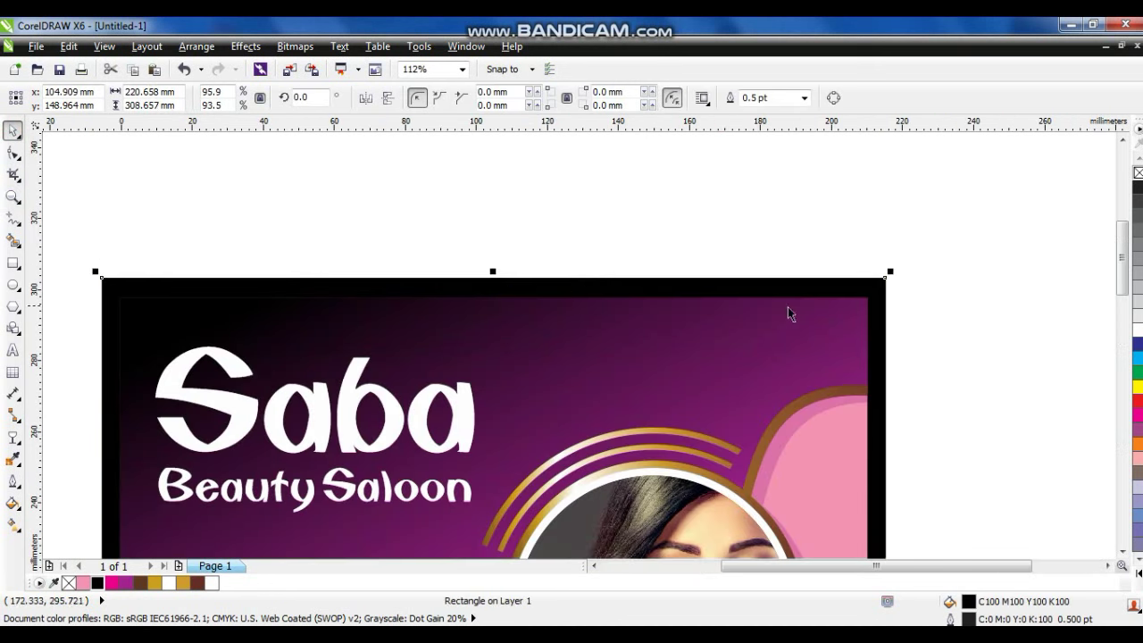
{"action": "key", "text": "F4"}
{"action": "left_click", "coordinate": [724, 362]}
Give the frame a linear fountain fill running from black to magenta.
{"action": "key", "text": "g"}
{"action": "left_click_drag", "start_coordinate": [561, 461], "coordinate": [571, 177]}
{"action": "left_click_drag", "start_coordinate": [561, 463], "coordinate": [580, 348]}
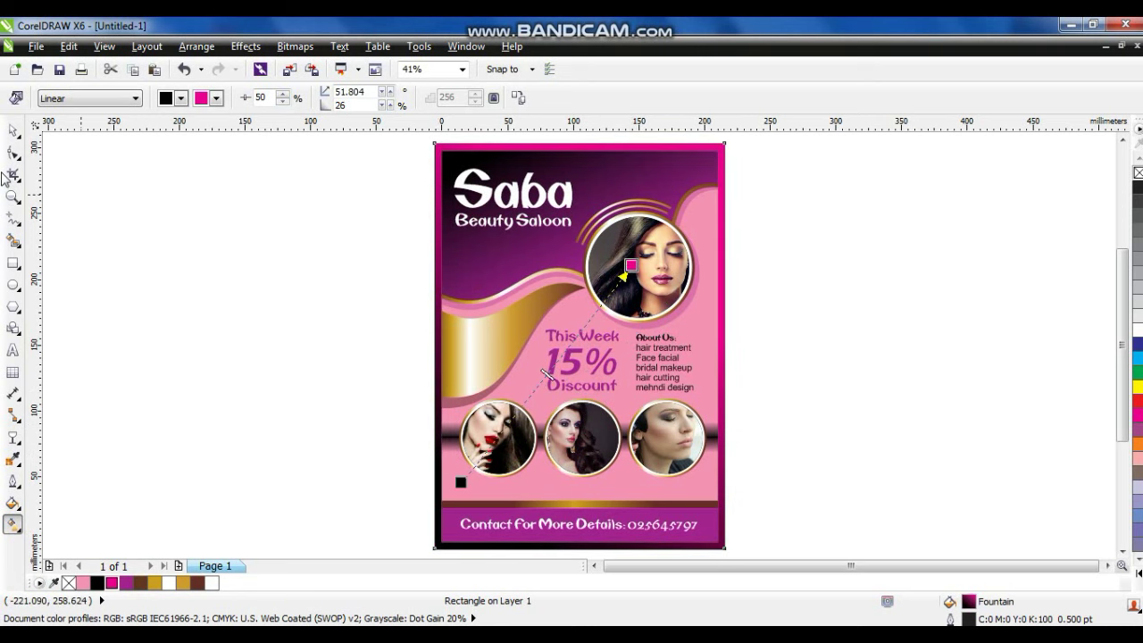
{"action": "left_click", "coordinate": [12, 131]}
{"action": "left_click", "coordinate": [834, 313]}
{"action": "key", "text": "ctrl+a"}
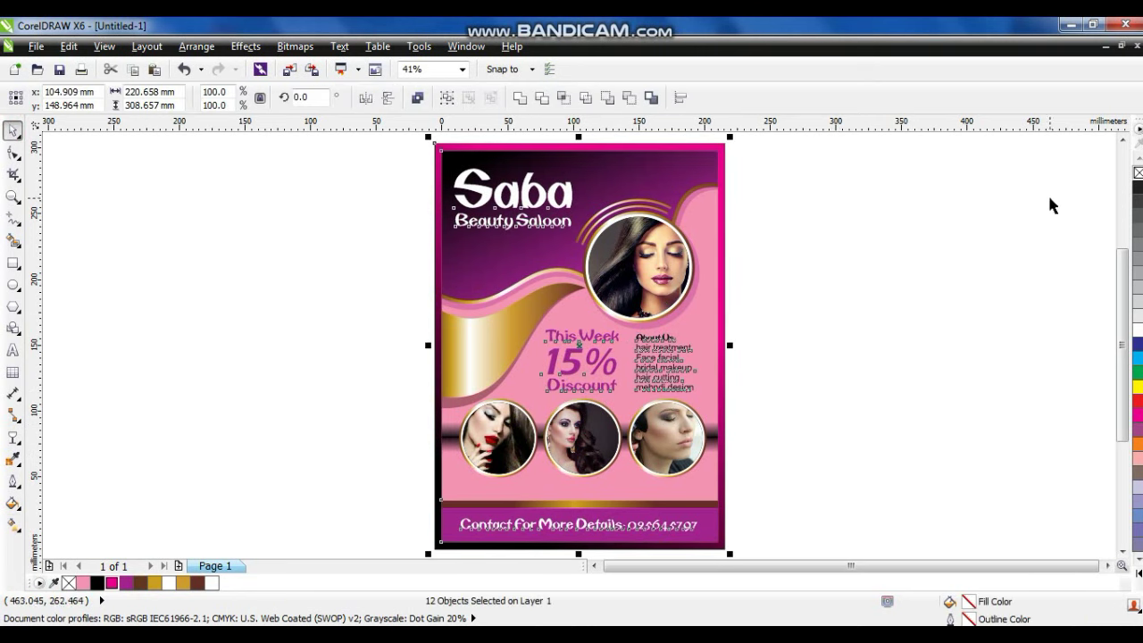
{"action": "left_click", "coordinate": [862, 293]}
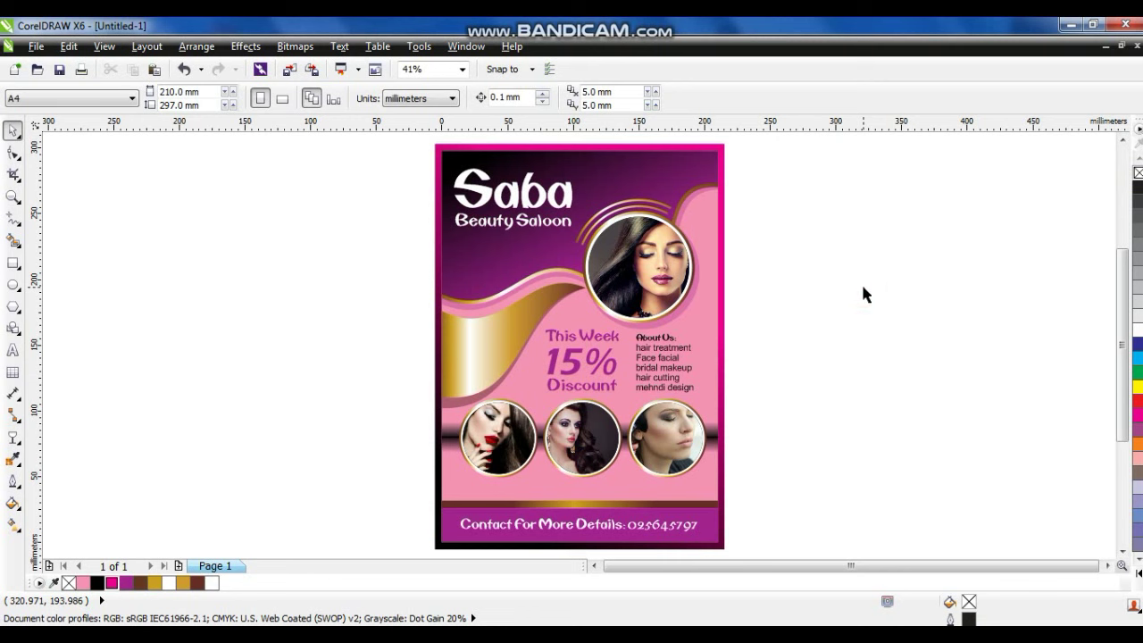
Copy the flyer to its left and recolour the clipped wave gradient red.
{"action": "scroll", "coordinate": [863, 293], "scroll_direction": "down", "scroll_amount": 1}
{"action": "left_click_drag", "start_coordinate": [613, 186], "coordinate": [847, 459]}
{"action": "left_click_drag", "start_coordinate": [755, 295], "coordinate": [617, 296]}
{"action": "scroll", "coordinate": [617, 295], "scroll_direction": "up", "scroll_amount": 1}
{"action": "right_click", "coordinate": [631, 299]}
{"action": "left_click", "coordinate": [643, 86]}
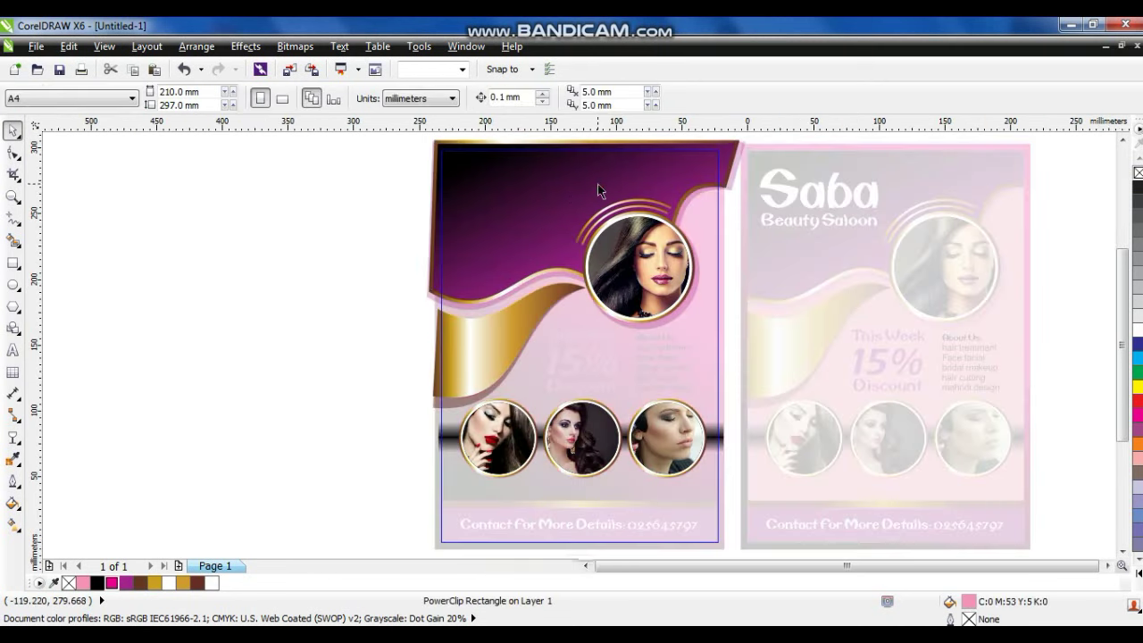
{"action": "key", "text": "g"}
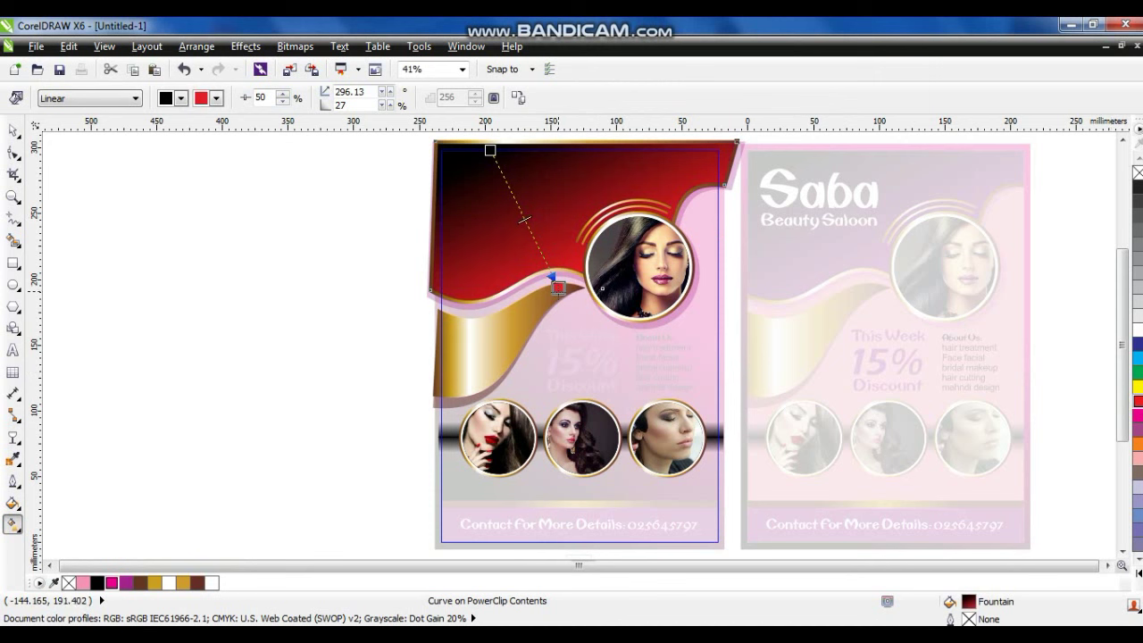
{"action": "left_click", "coordinate": [13, 130]}
{"action": "right_click", "coordinate": [585, 205]}
{"action": "left_click", "coordinate": [613, 72]}
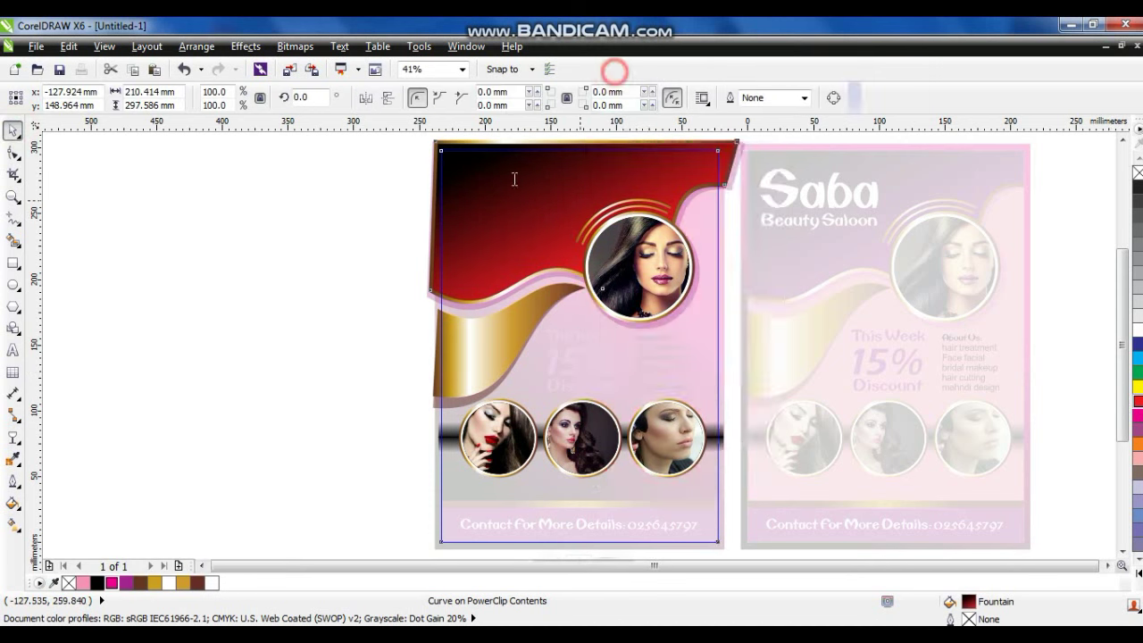
{"action": "left_click", "coordinate": [368, 206]}
Make the border gradient and contact band red and the background peach, then copy the flyer left.
{"action": "key", "text": "g"}
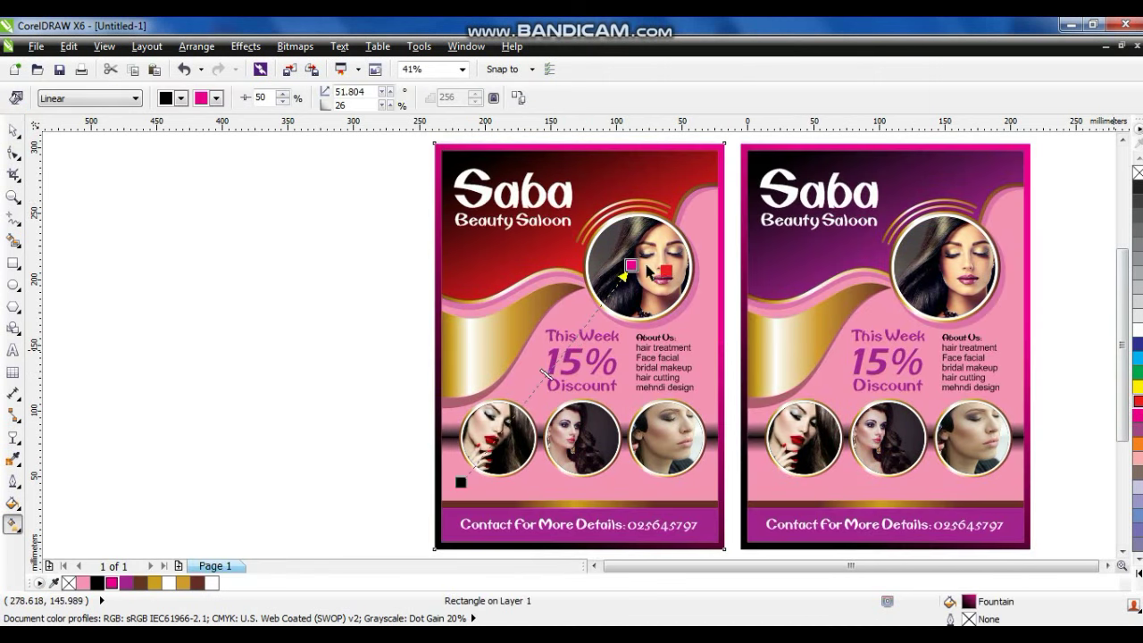
{"action": "left_click", "coordinate": [709, 542]}
{"action": "left_click", "coordinate": [1137, 372]}
{"action": "left_click", "coordinate": [1137, 400]}
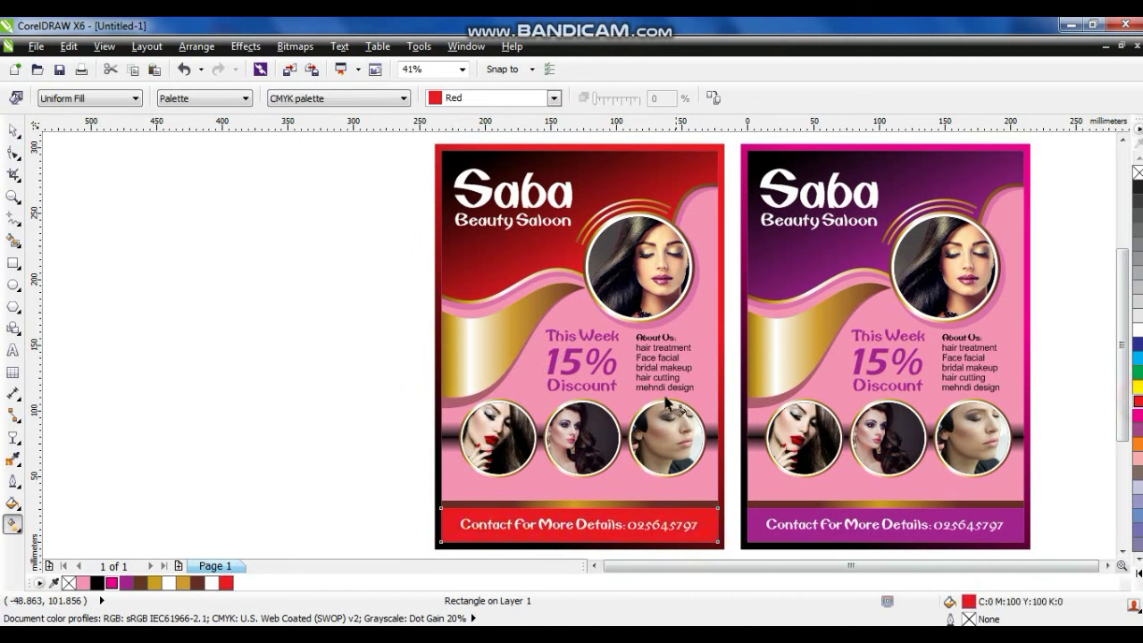
{"action": "left_click", "coordinate": [711, 346]}
{"action": "left_click", "coordinate": [1136, 574]}
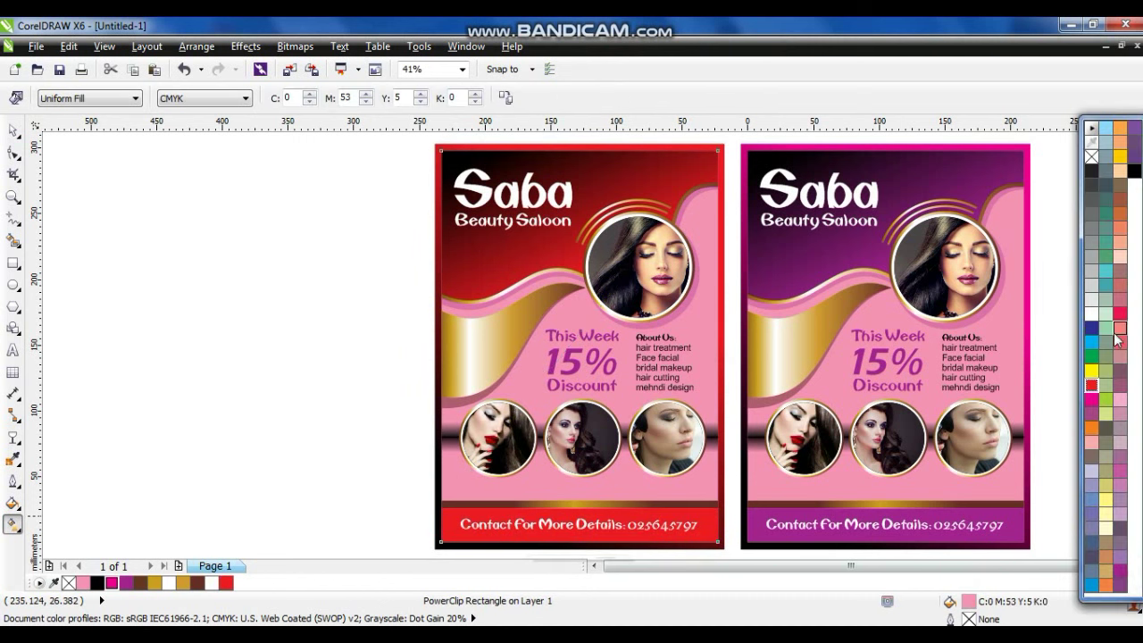
{"action": "left_click", "coordinate": [1120, 257]}
{"action": "left_click", "coordinate": [13, 132]}
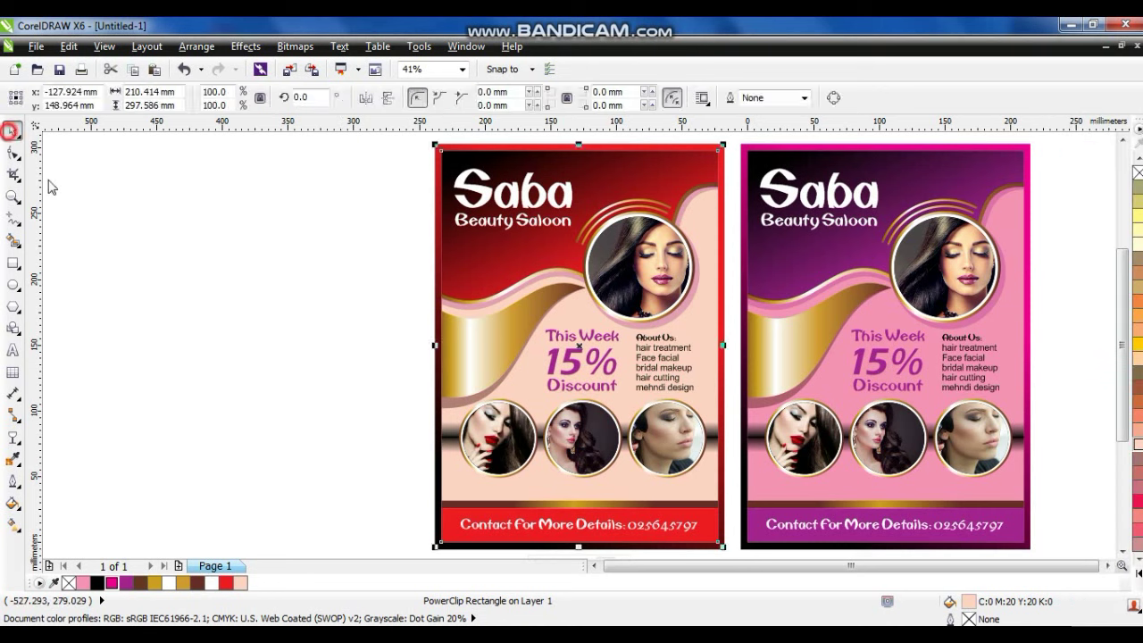
{"action": "scroll", "coordinate": [453, 314], "scroll_direction": "down", "scroll_amount": 2}
{"action": "left_click_drag", "start_coordinate": [557, 434], "coordinate": [451, 434]}
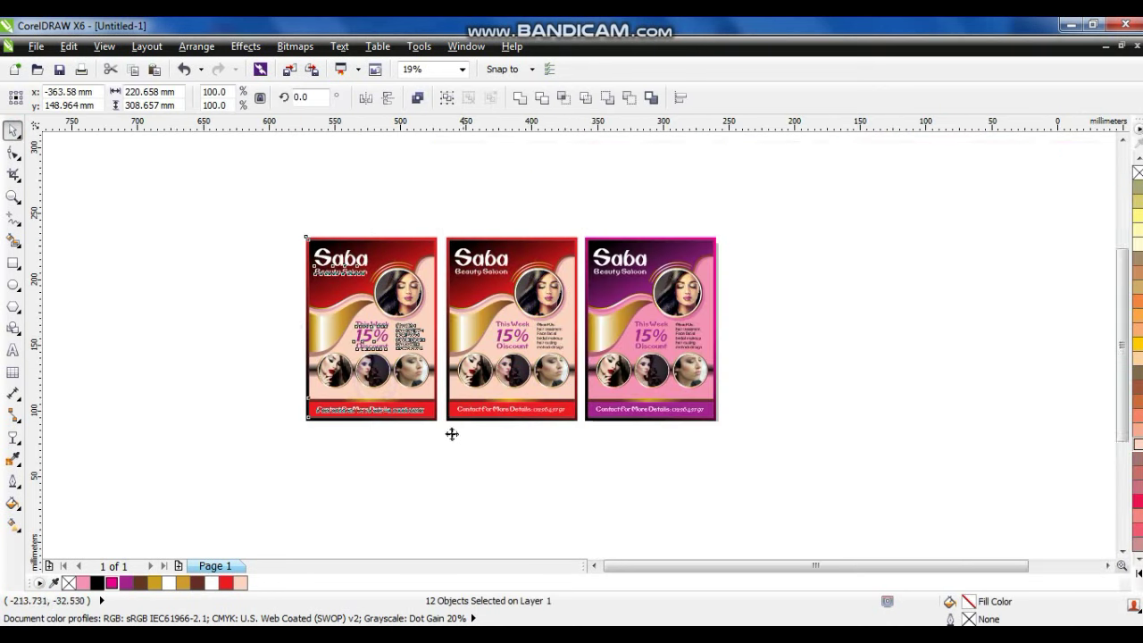
Change the copy's clipped wave gradient end colour to blue.
{"action": "scroll", "coordinate": [452, 434], "scroll_direction": "up", "scroll_amount": 2}
{"action": "left_click", "coordinate": [638, 179]}
{"action": "key", "text": "g"}
{"action": "left_click", "coordinate": [674, 322]}
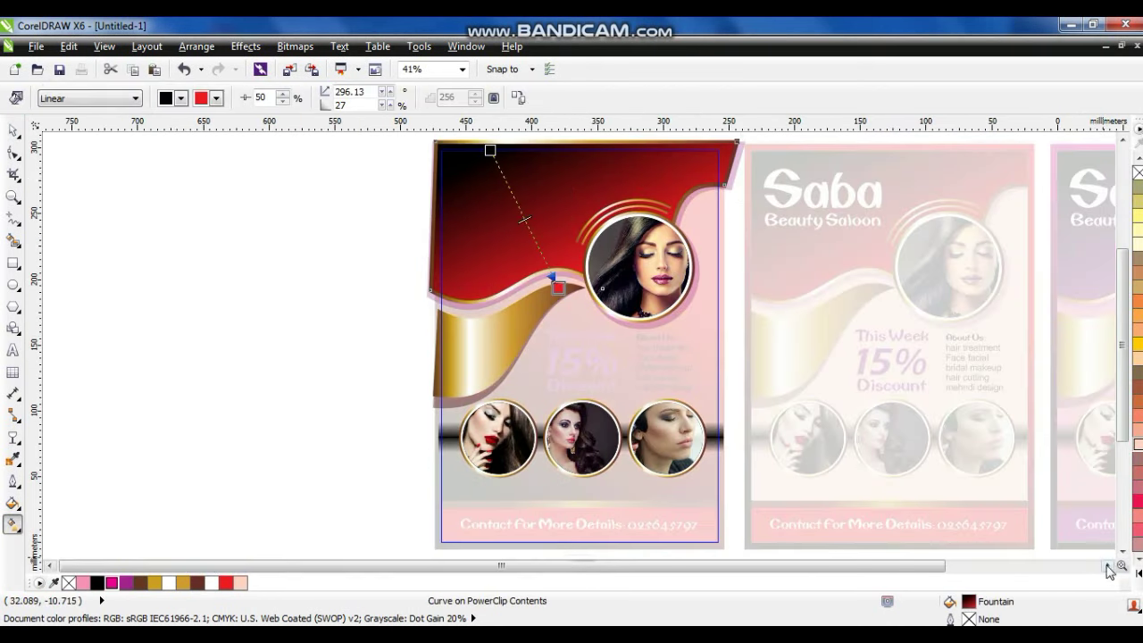
{"action": "left_click", "coordinate": [1109, 569]}
{"action": "left_click", "coordinate": [1091, 585]}
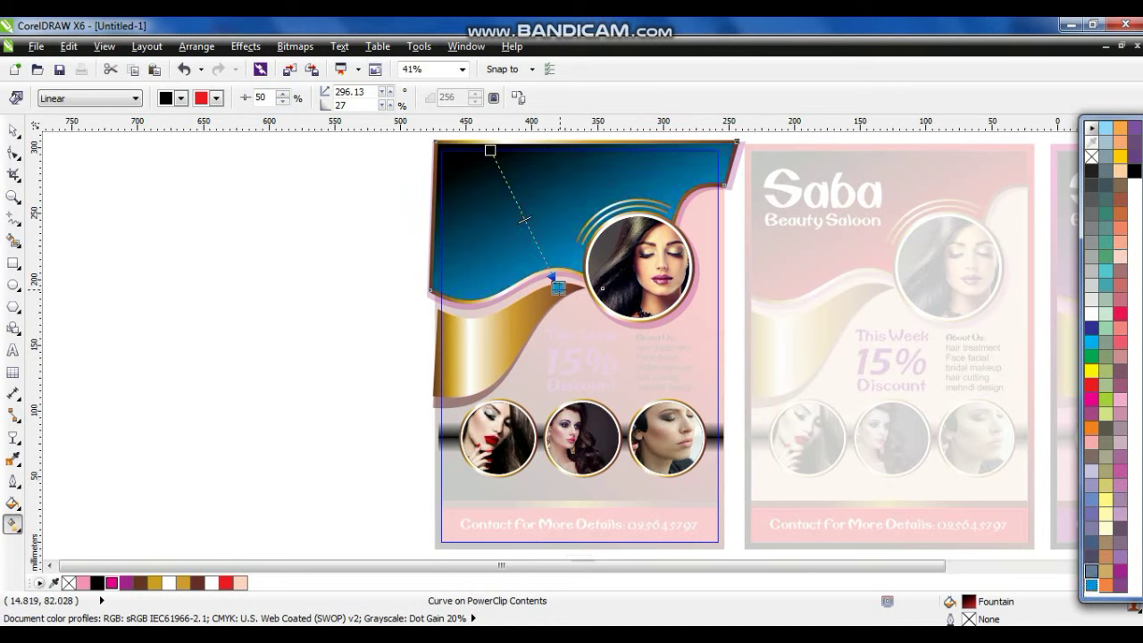
{"action": "left_click", "coordinate": [13, 130]}
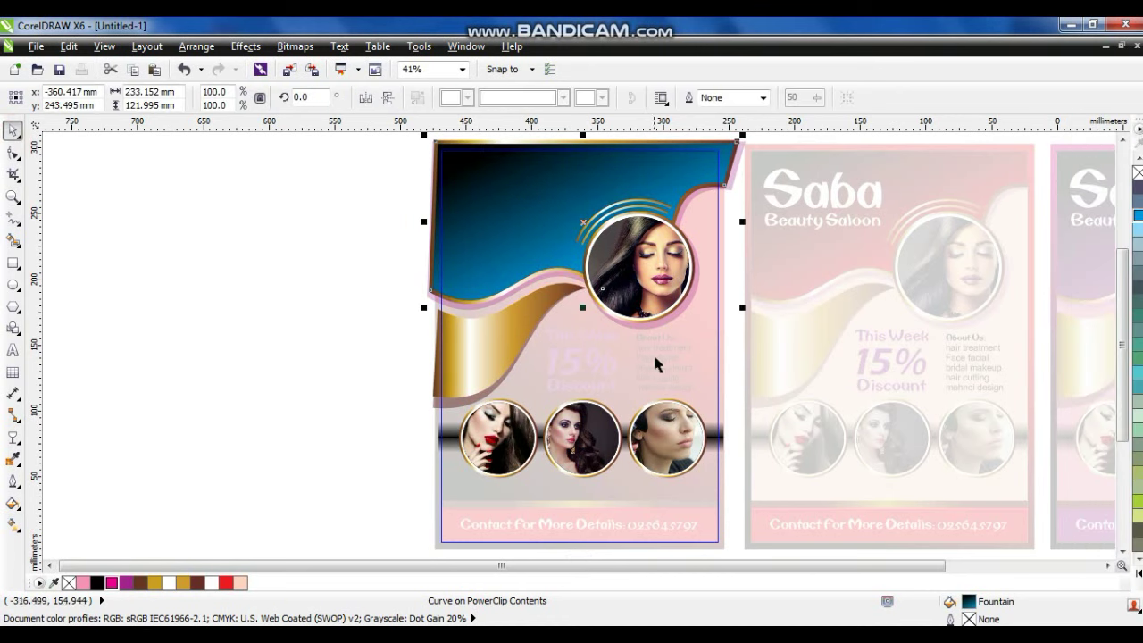
{"action": "left_click", "coordinate": [651, 324]}
{"action": "right_click", "coordinate": [550, 490]}
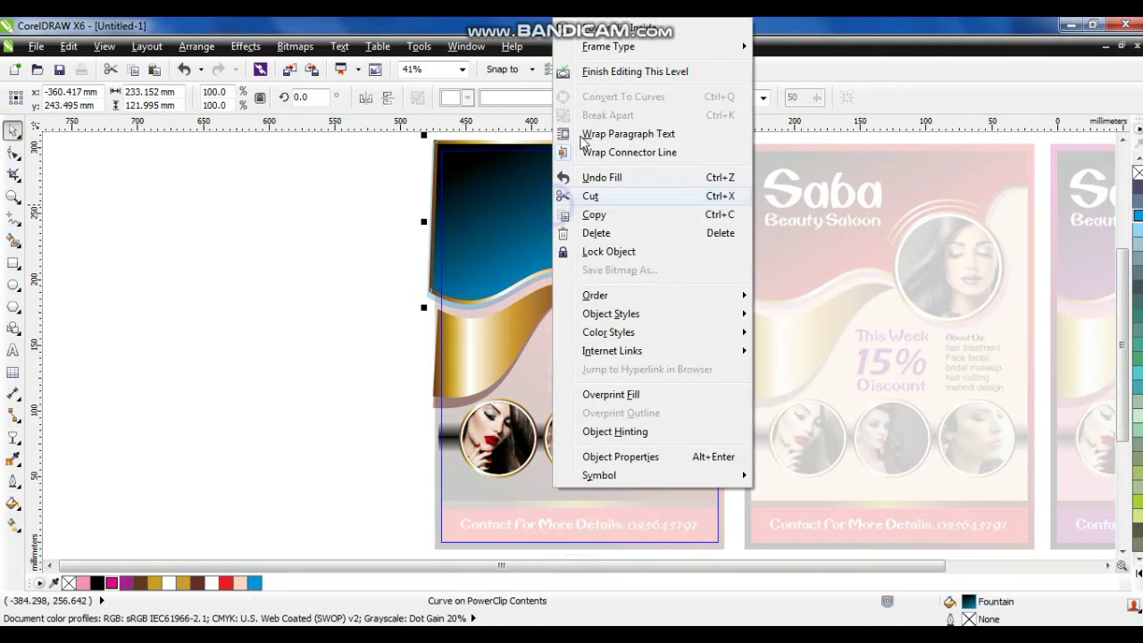
{"action": "left_click", "coordinate": [580, 69]}
Set the border gradient end to blue, the contact band Sky Blue and the background Ice Blue.
{"action": "key", "text": "g"}
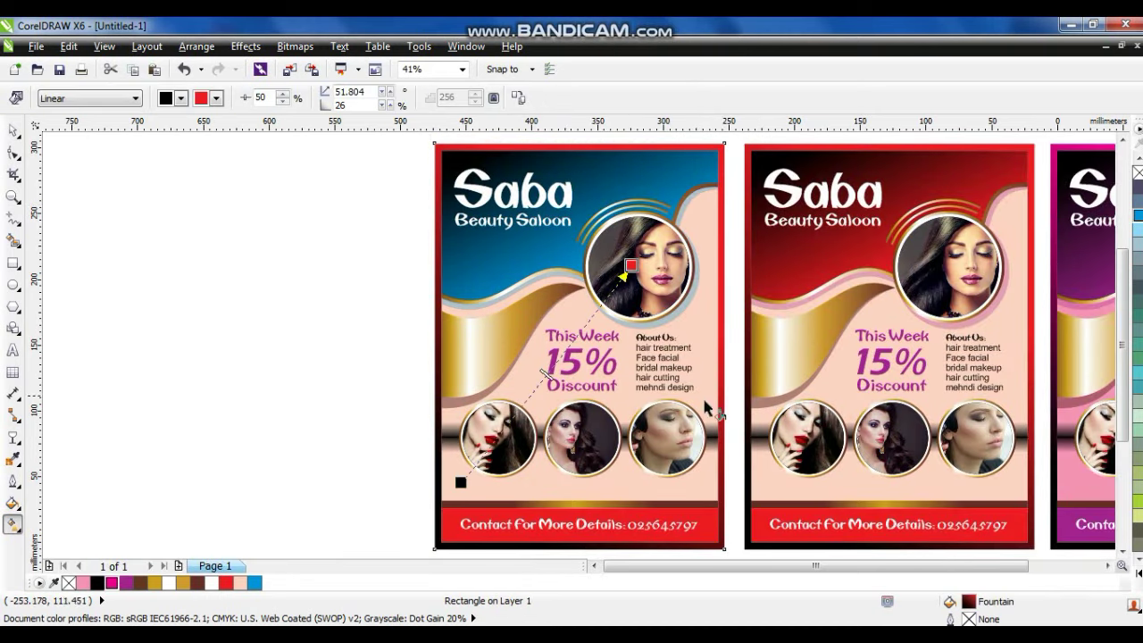
{"action": "left_click_drag", "start_coordinate": [626, 273], "coordinate": [629, 268]}
{"action": "left_click", "coordinate": [719, 525]}
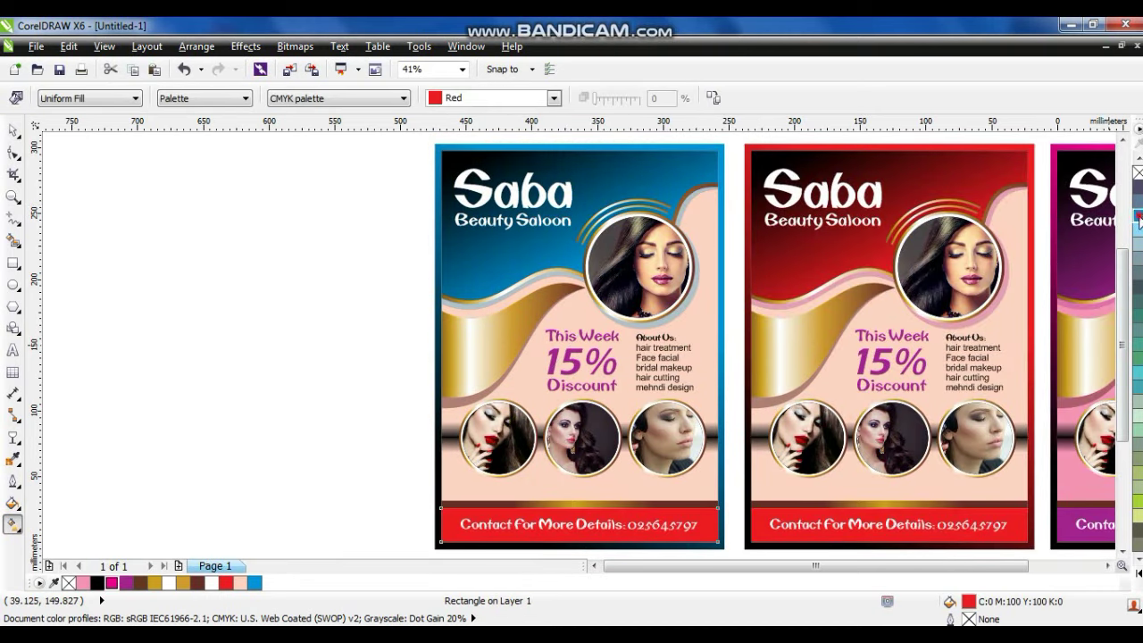
{"action": "left_click", "coordinate": [705, 334]}
{"action": "left_click", "coordinate": [1138, 234]}
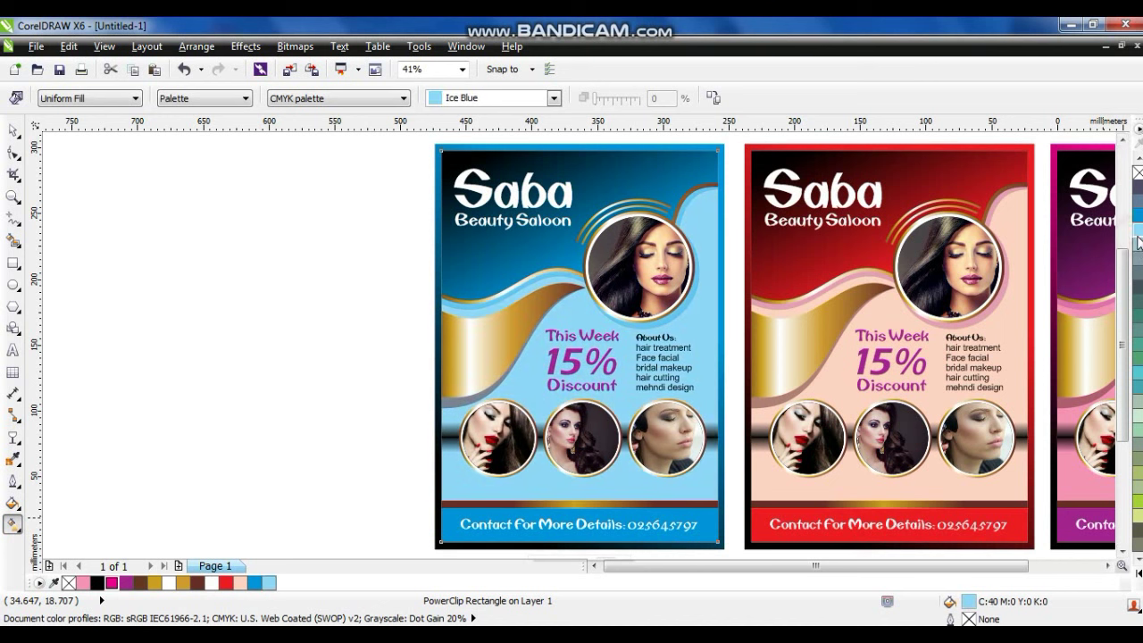
{"action": "left_click", "coordinate": [14, 130]}
Copy the blue flyer to its left and enter the copy's PowerClip contents.
{"action": "scroll", "coordinate": [695, 413], "scroll_direction": "down", "scroll_amount": 3}
{"action": "left_click_drag", "start_coordinate": [1019, 268], "coordinate": [541, 500]}
{"action": "left_click_drag", "start_coordinate": [512, 279], "coordinate": [711, 487]}
{"action": "left_click_drag", "start_coordinate": [655, 430], "coordinate": [498, 443]}
{"action": "scroll", "coordinate": [498, 444], "scroll_direction": "up", "scroll_amount": 3}
{"action": "right_click", "coordinate": [531, 268]}
{"action": "left_click", "coordinate": [613, 89]}
Change the wave gradient's end colour to lime green inside the PowerClip and finish editing.
{"action": "key", "text": "g"}
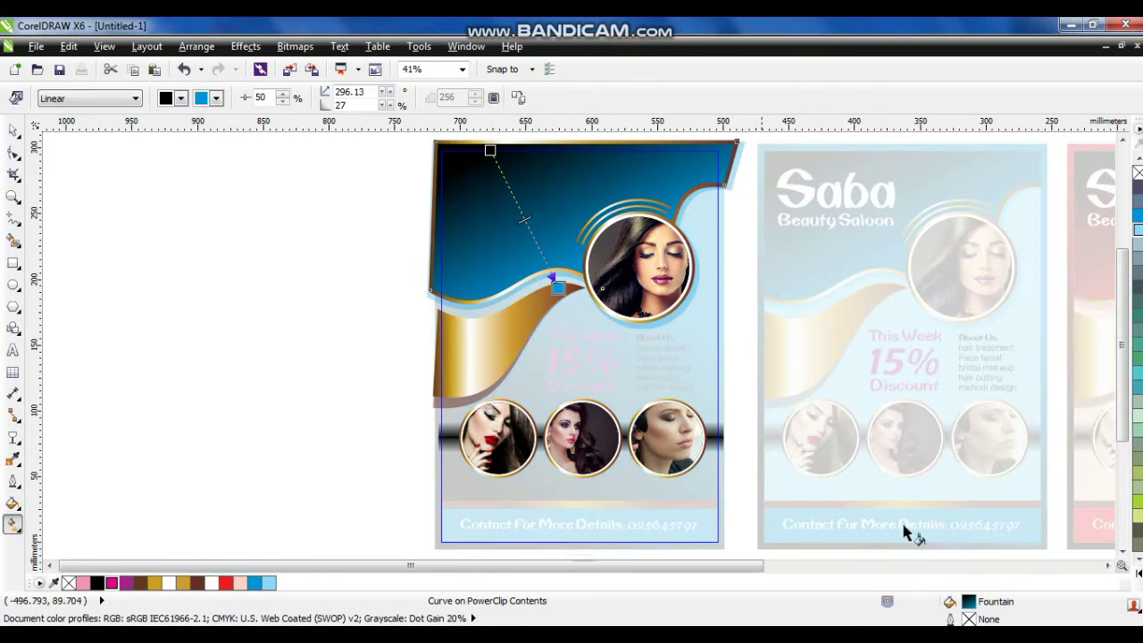
{"action": "left_click", "coordinate": [1135, 607]}
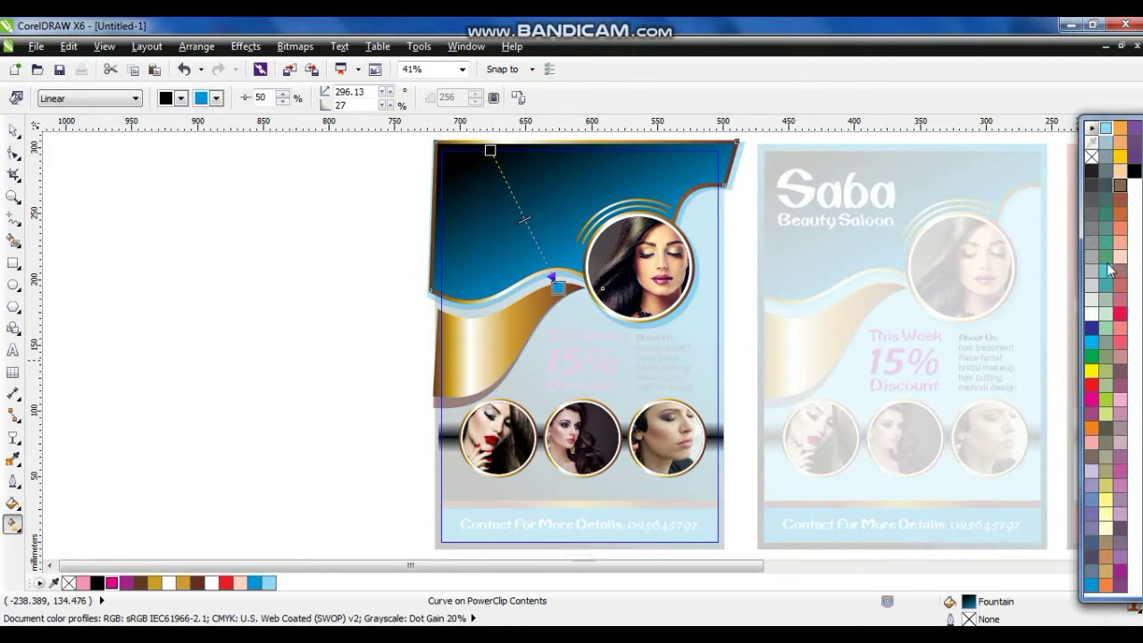
{"action": "left_click_drag", "start_coordinate": [615, 304], "coordinate": [557, 288]}
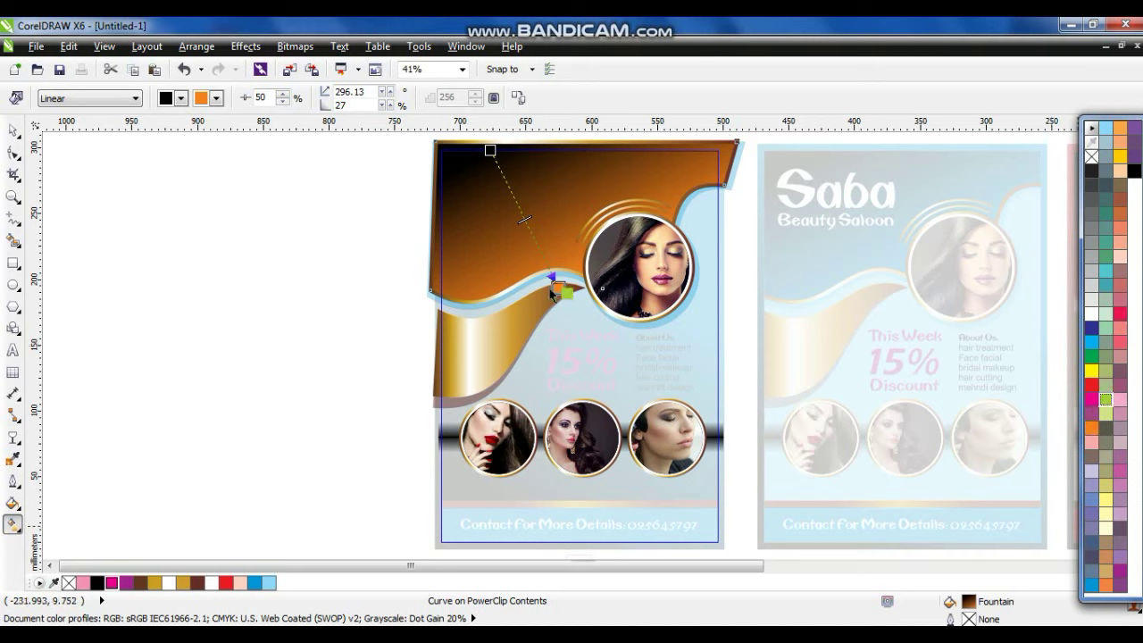
{"action": "left_click_drag", "start_coordinate": [552, 294], "coordinate": [557, 288]}
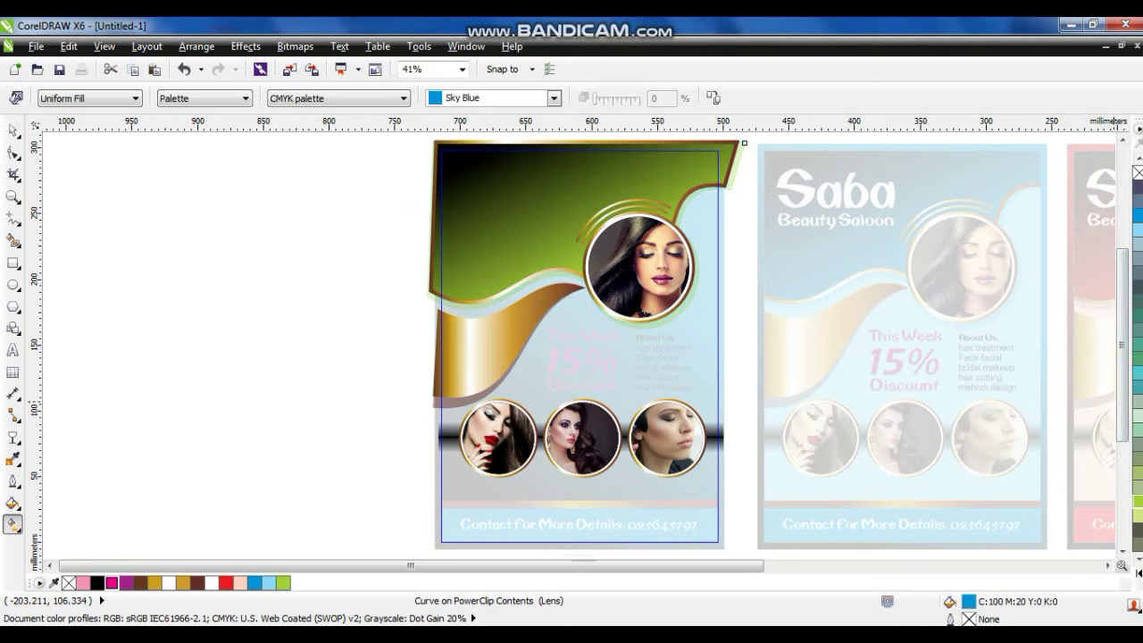
{"action": "right_click", "coordinate": [498, 178]}
{"action": "left_click", "coordinate": [557, 72]}
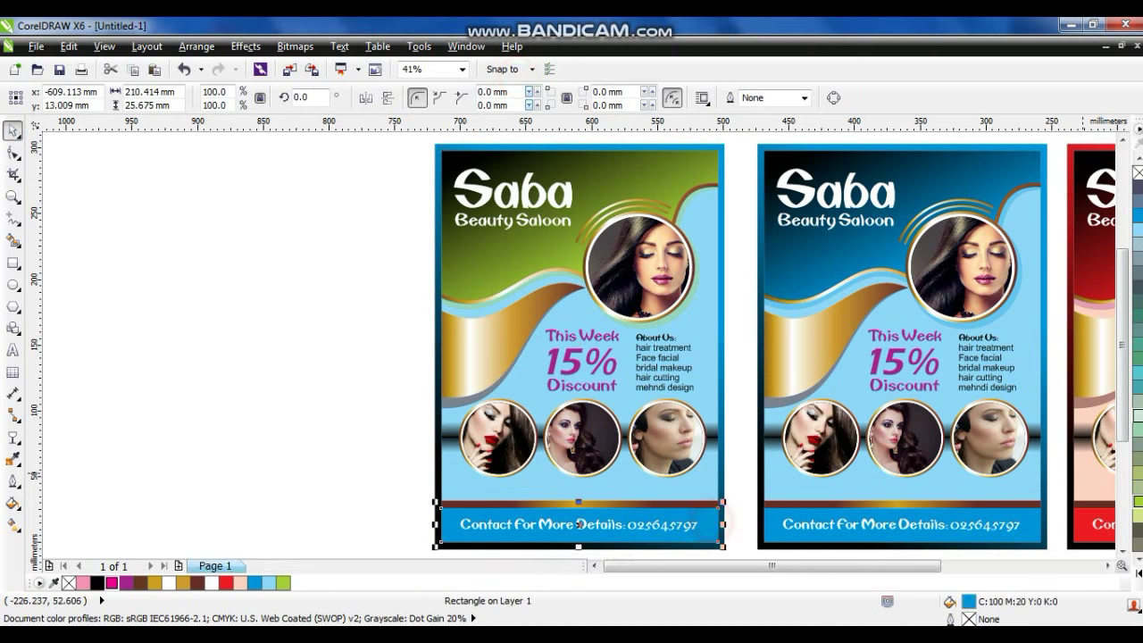
Fill the new flyer's background with light green.
{"action": "left_click", "coordinate": [1137, 524]}
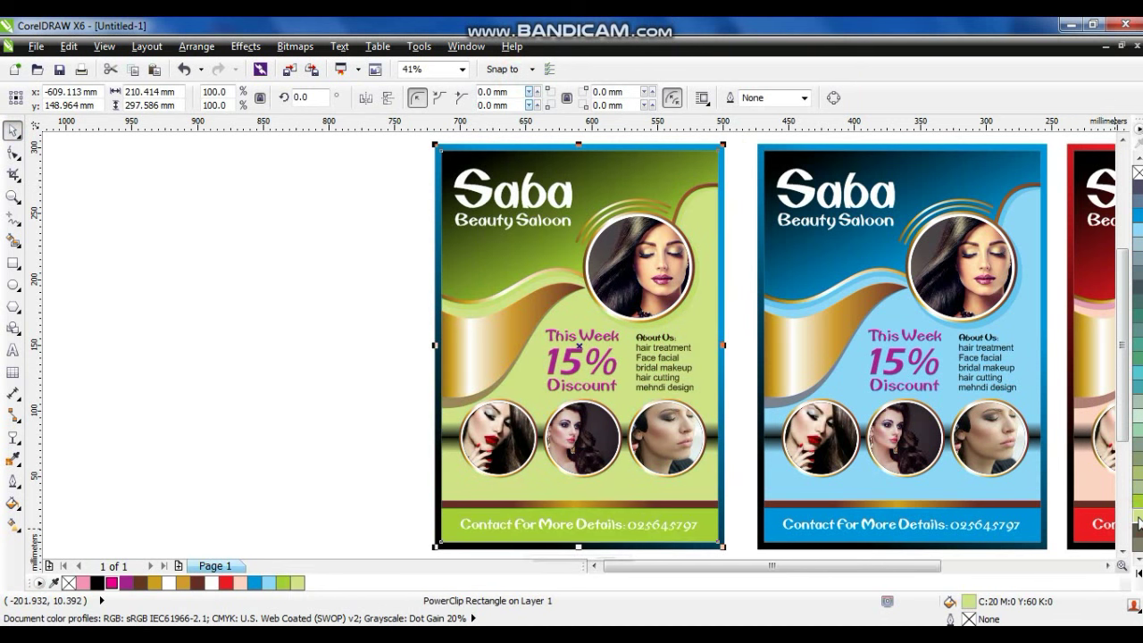
{"action": "key", "text": "g"}
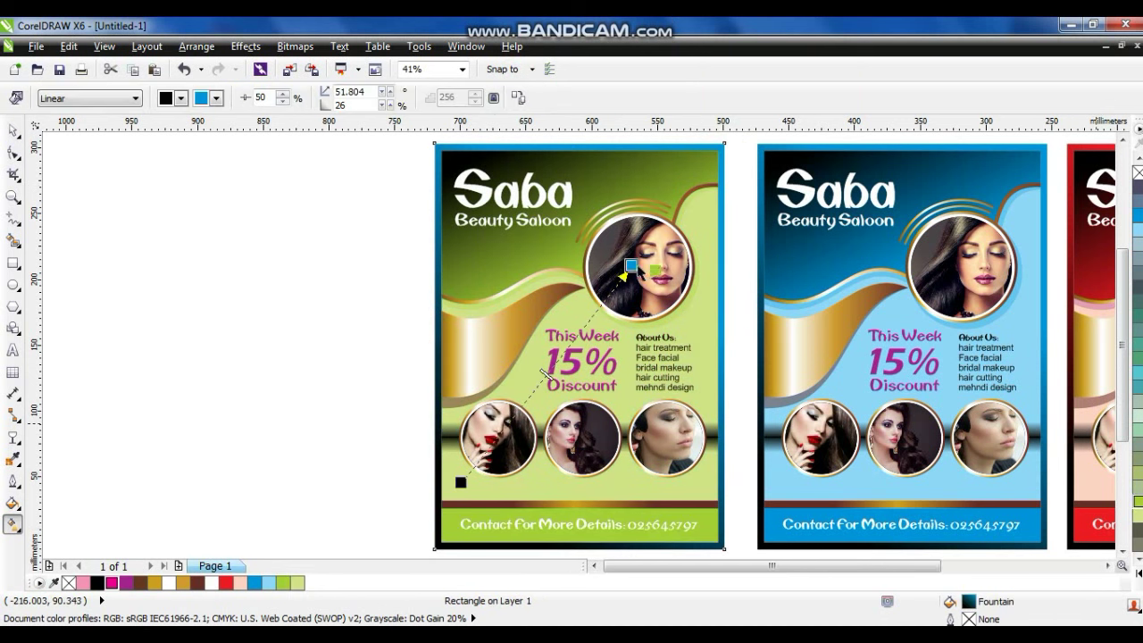
{"action": "left_click", "coordinate": [238, 248]}
{"action": "key", "text": "space"}
{"action": "left_click", "coordinate": [242, 313]}
Recolour the 'This Week 15% Discount' text green, dark blue and red in the matching flyers.
{"action": "left_click_drag", "start_coordinate": [536, 319], "coordinate": [630, 404]}
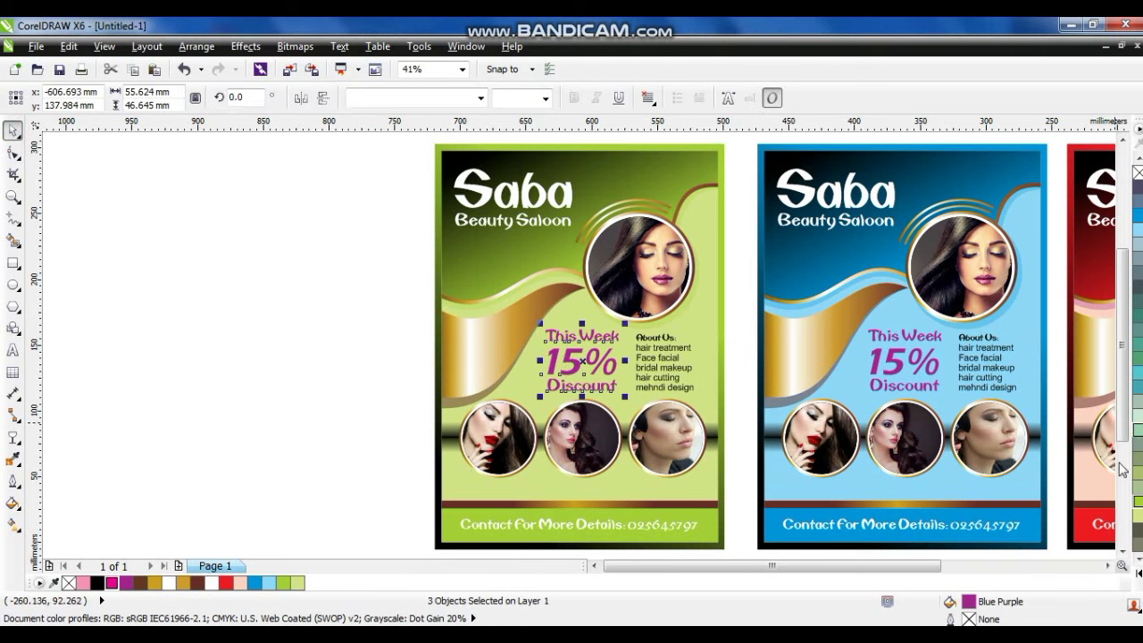
{"action": "left_click", "coordinate": [1090, 359]}
{"action": "left_click_drag", "start_coordinate": [748, 324], "coordinate": [951, 402]}
{"action": "left_click", "coordinate": [1137, 344]}
{"action": "left_click", "coordinate": [1107, 565]}
{"action": "left_click_drag", "start_coordinate": [639, 321], "coordinate": [800, 406]}
{"action": "left_click", "coordinate": [1137, 400]}
{"action": "scroll", "coordinate": [947, 393], "scroll_direction": "down", "scroll_amount": 2}
Zoom to fit all four flyers and save the drawing as saba.cdr.
{"action": "key", "text": "Escape"}
{"action": "key", "text": "ctrl+a"}
{"action": "key", "text": "shift+F2"}
{"action": "left_click", "coordinate": [588, 161]}
{"action": "left_click", "coordinate": [55, 70]}
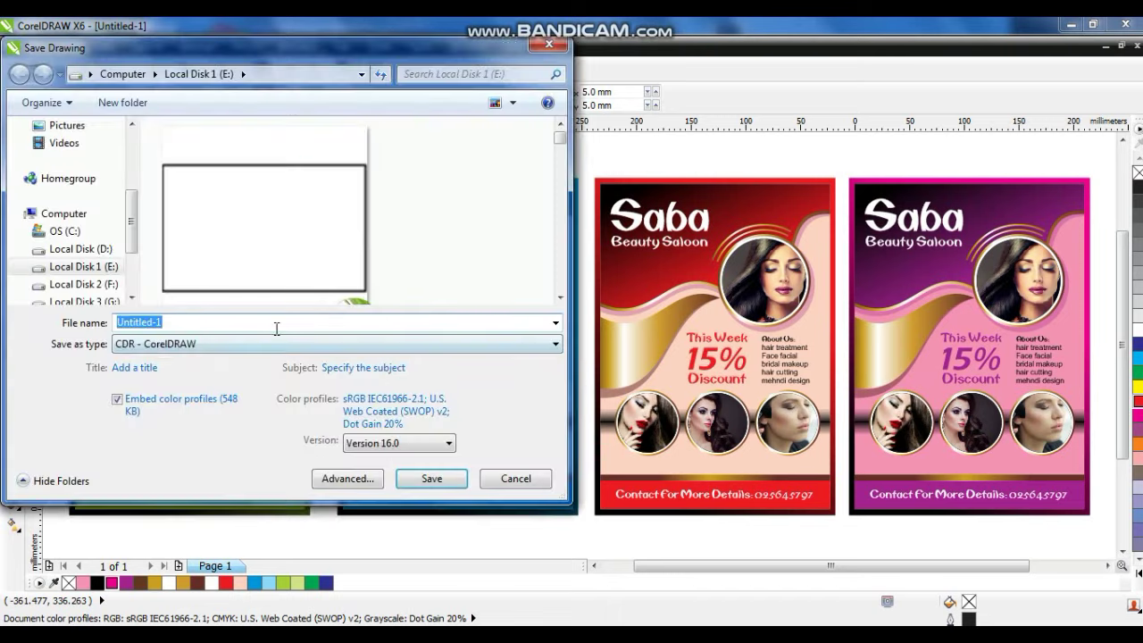
{"action": "type", "text": "saba"}
{"action": "left_click", "coordinate": [435, 475]}
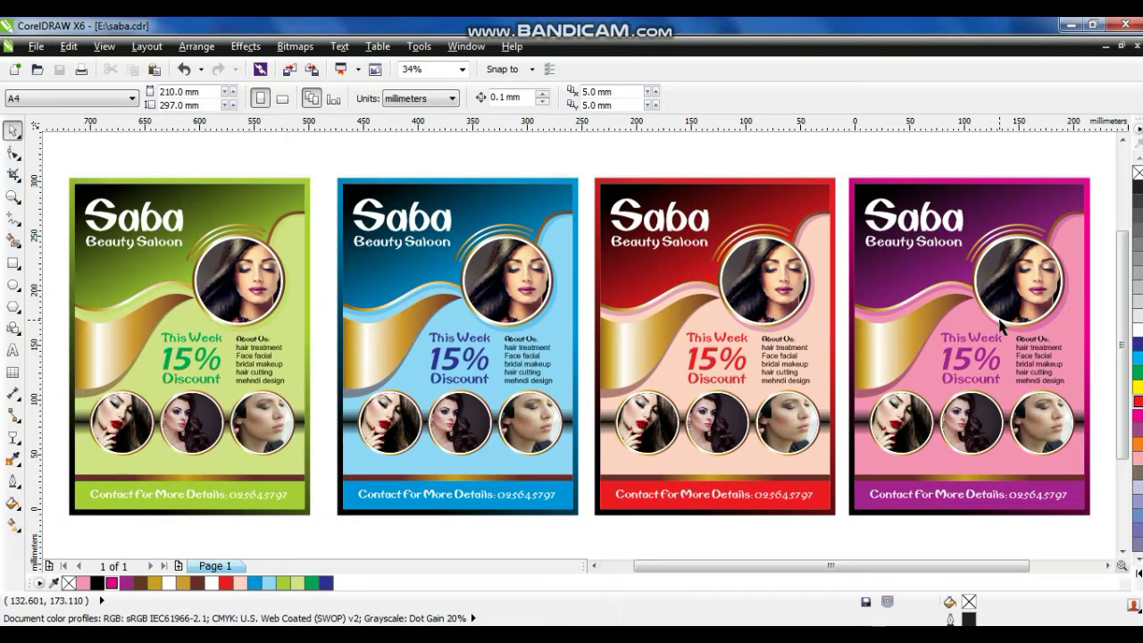